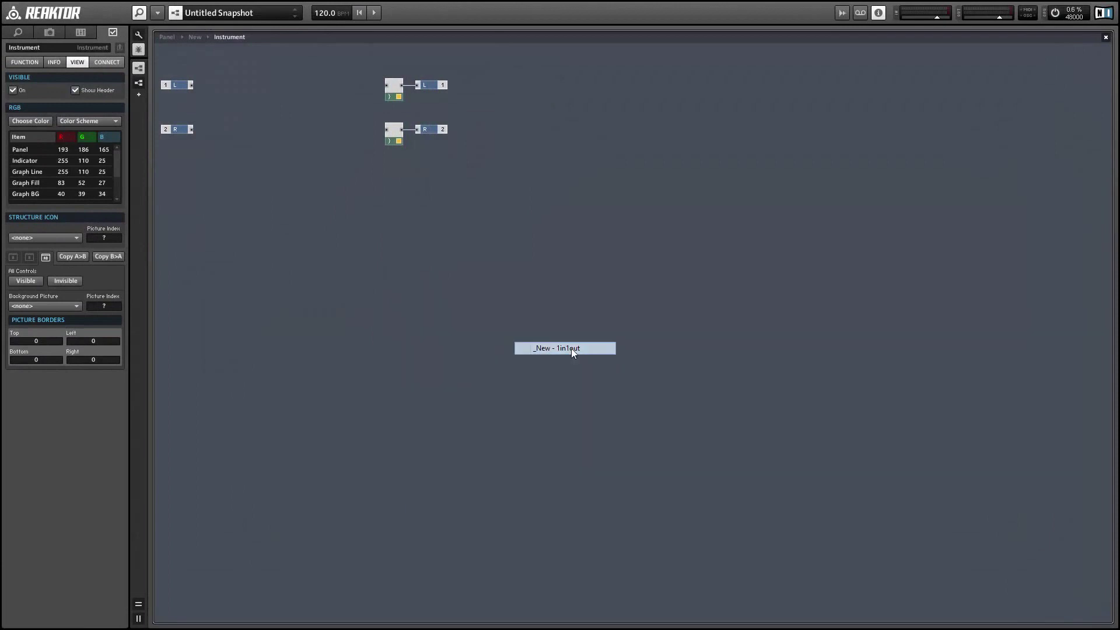
# - Name the new one-in, one-out macro "AA Saw" and reposition it below the instrument's output modules
pyautogui.moveTo(28, 48); pyautogui.dragTo(0, 35)
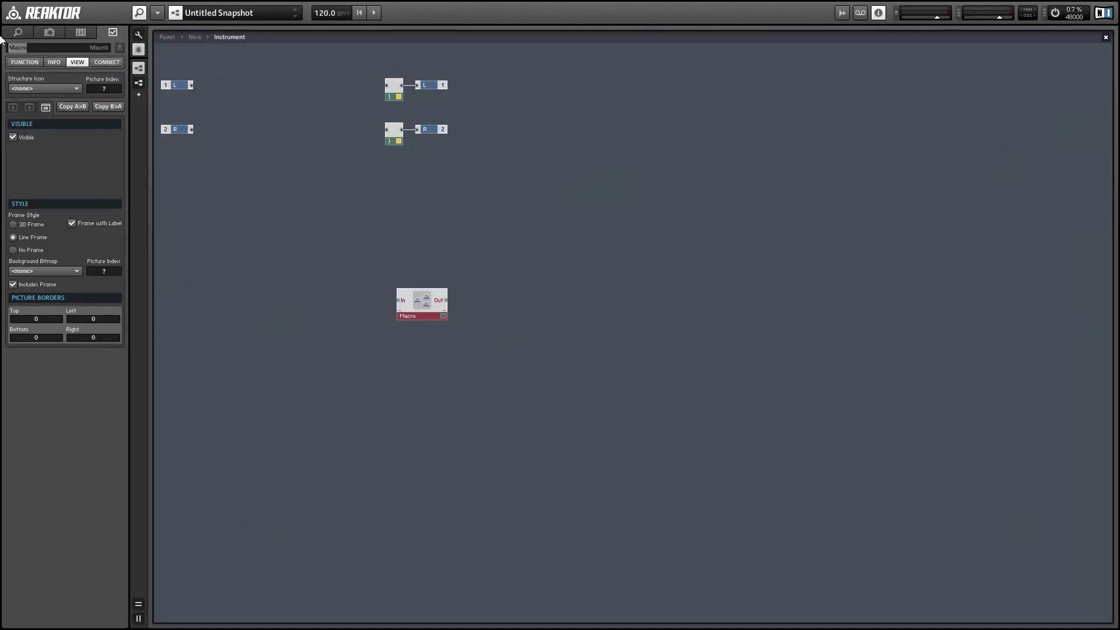
pyautogui.write('AA Saw')
pyautogui.press('Return')
pyautogui.moveTo(429, 305); pyautogui.dragTo(412, 281)
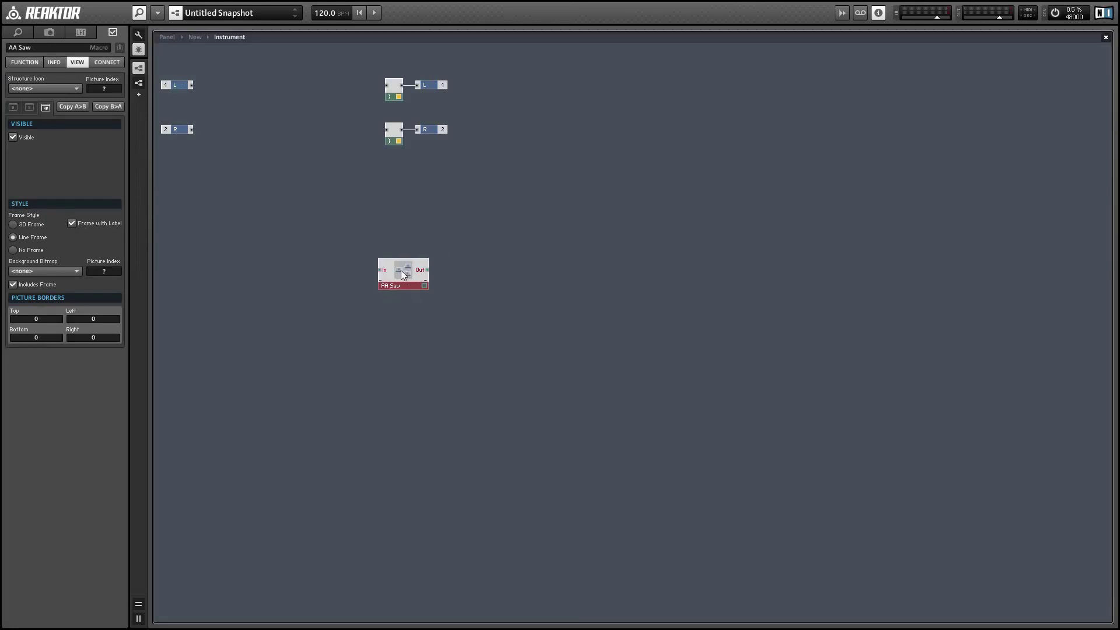
# - Open the AA Saw macro's structure and add a built-in Ramp oscillator between its In and Out ports
pyautogui.doubleClick(396, 269)
pyautogui.rightClick(355, 197)
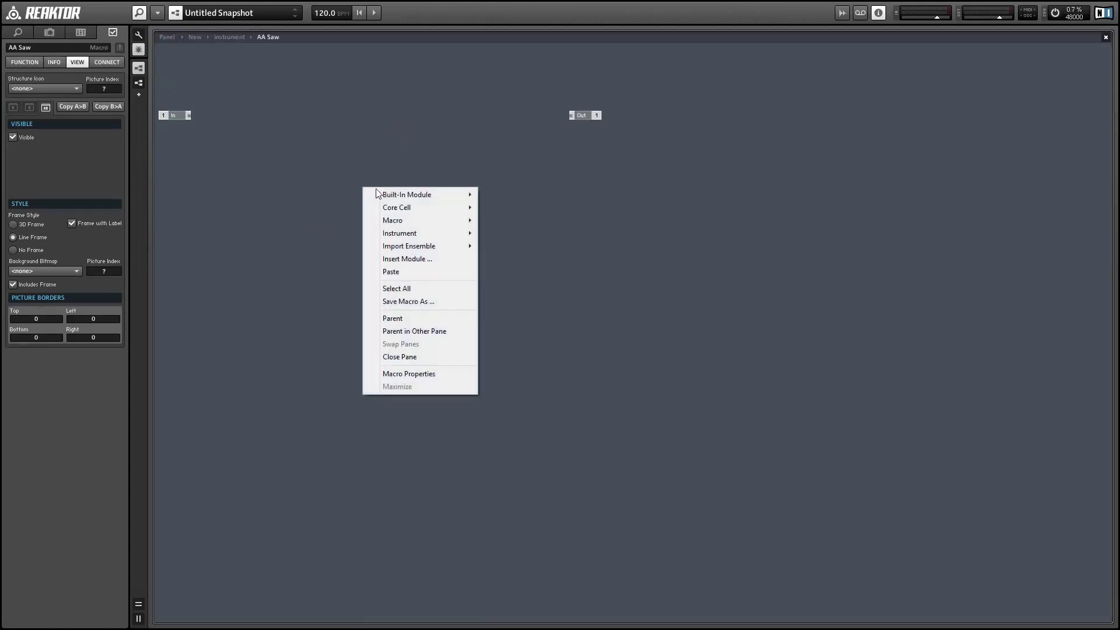
pyautogui.moveTo(408, 195)
pyautogui.moveTo(525, 267)
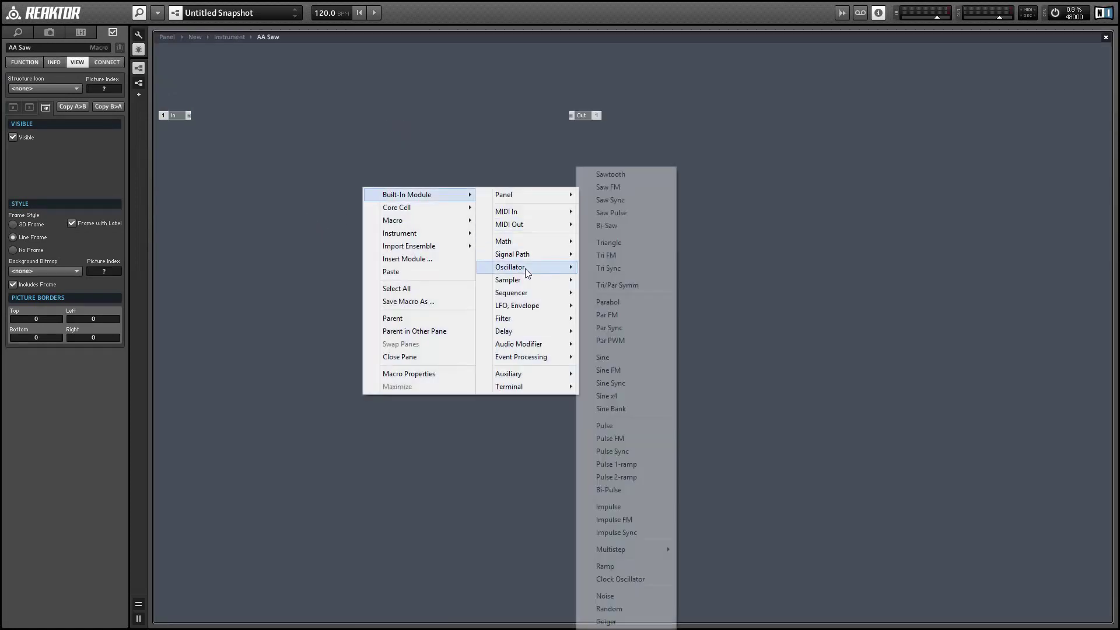
pyautogui.click(624, 566)
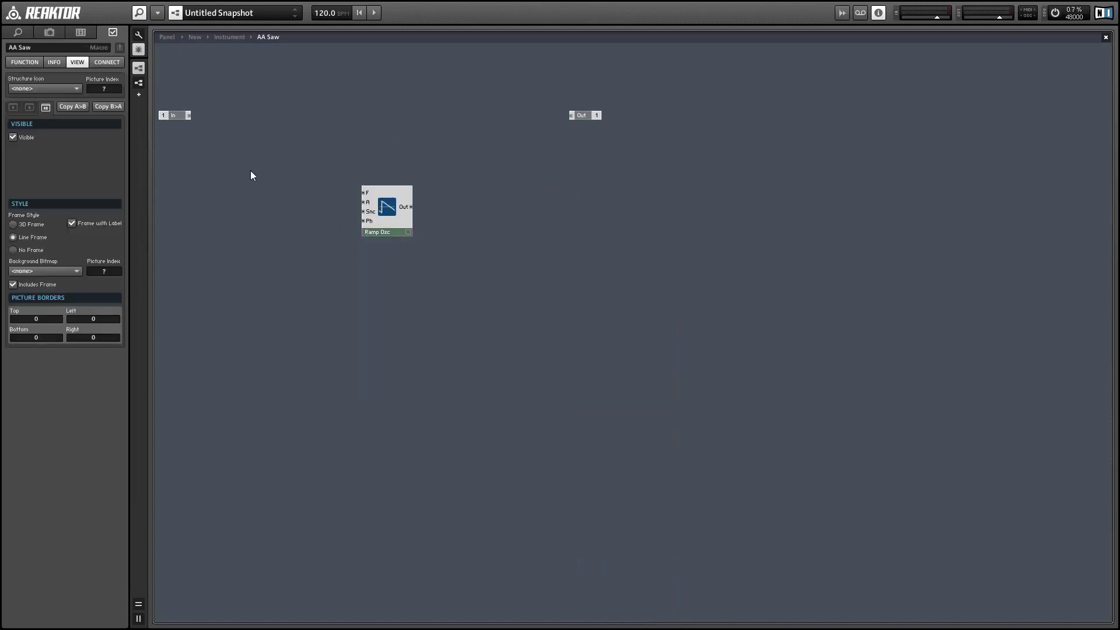
# - Add a Note Pitch MIDI In module beside the Ramp oscillator
pyautogui.press('Return')
pyautogui.write('note pi')
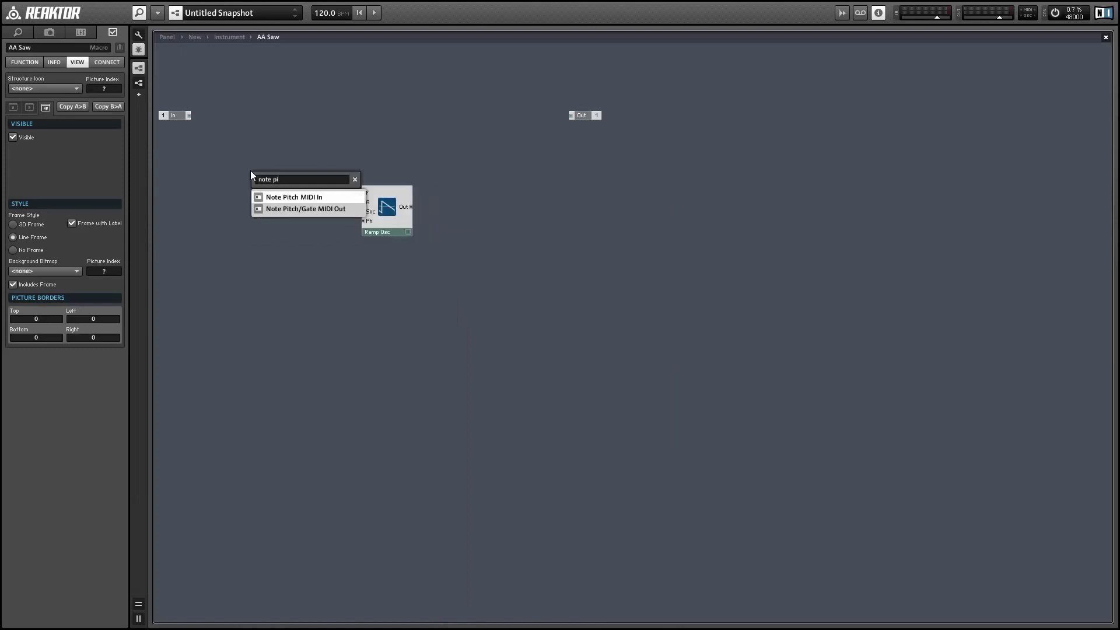
pyautogui.press('Return')
# - Add an Expon. (F) module and wire NotePitch through it to the Ramp oscillator's F input
pyautogui.rightClick(349, 78)
pyautogui.moveTo(408, 84)
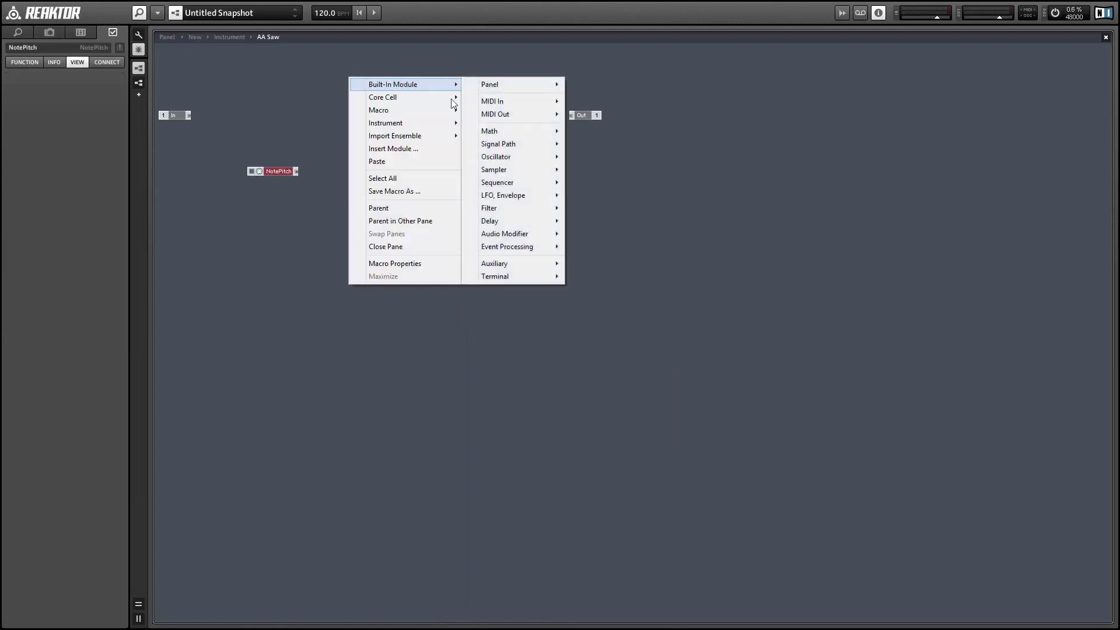
pyautogui.moveTo(520, 129)
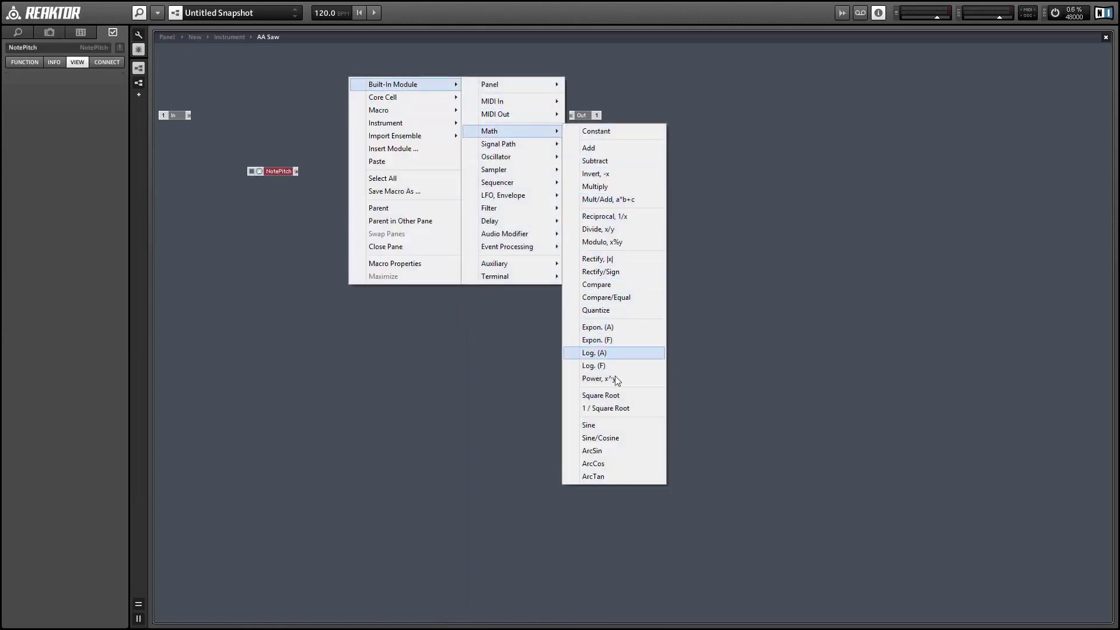
pyautogui.click(601, 340)
pyautogui.moveTo(299, 171); pyautogui.dragTo(351, 84)
pyautogui.moveTo(308, 177); pyautogui.dragTo(296, 174)
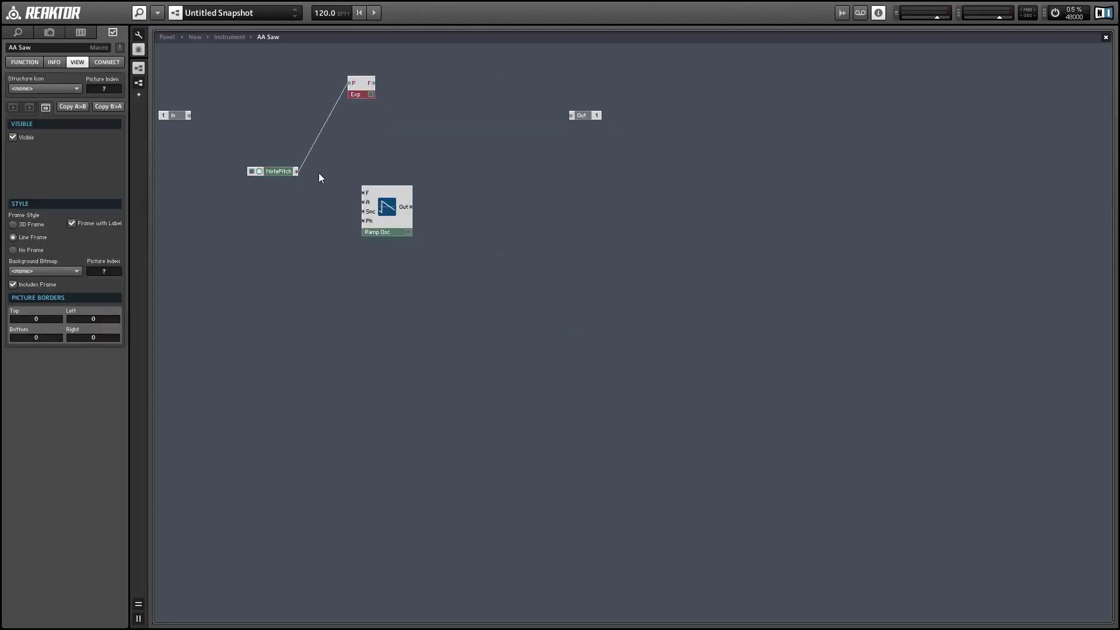
pyautogui.moveTo(362, 93); pyautogui.dragTo(346, 134)
pyautogui.moveTo(318, 179); pyautogui.dragTo(363, 193)
# - Create a constant of 1 for the Ramp oscillator's A input and align it with the NotePitch and Exp modules
pyautogui.rightClick(370, 203)
pyautogui.click(415, 224)
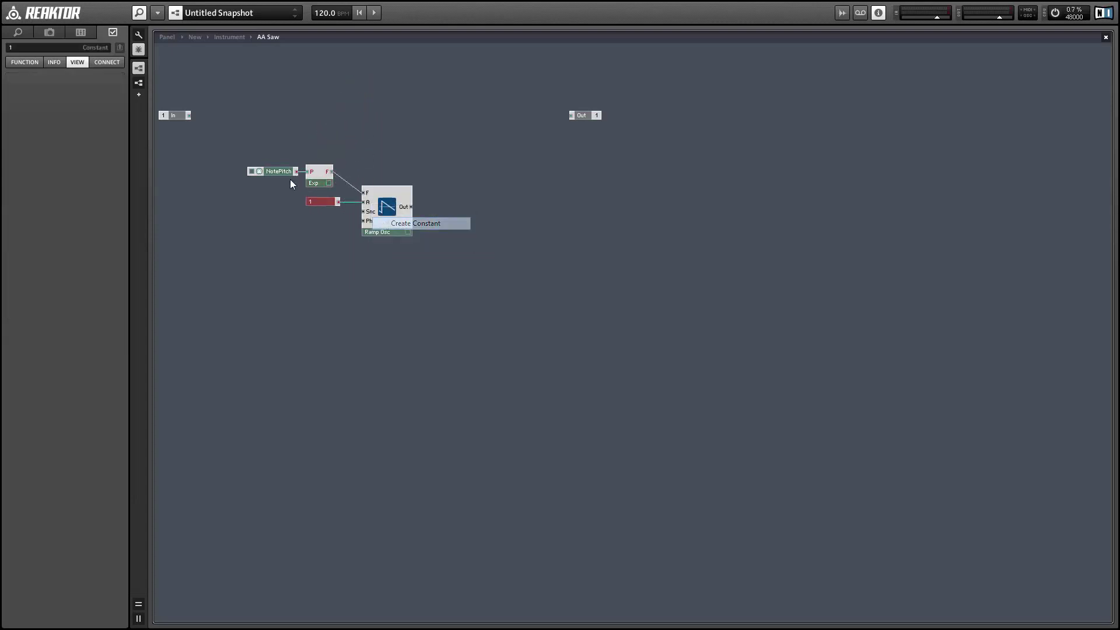
pyautogui.moveTo(278, 198); pyautogui.dragTo(279, 201)
pyautogui.moveTo(266, 145); pyautogui.dragTo(327, 205)
pyautogui.click(337, 242)
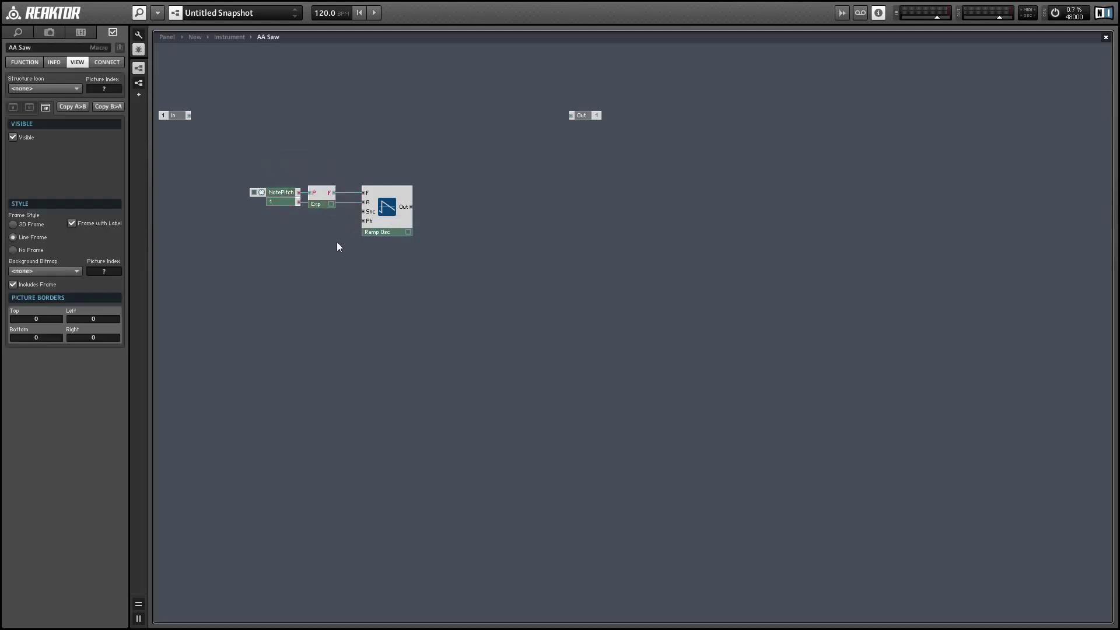
# - Add a Gate MIDI In module below the constant and connect it to the Ramp oscillator's Snc input
pyautogui.rightClick(331, 242)
pyautogui.moveTo(387, 252)
pyautogui.moveTo(492, 279)
pyautogui.click(574, 279)
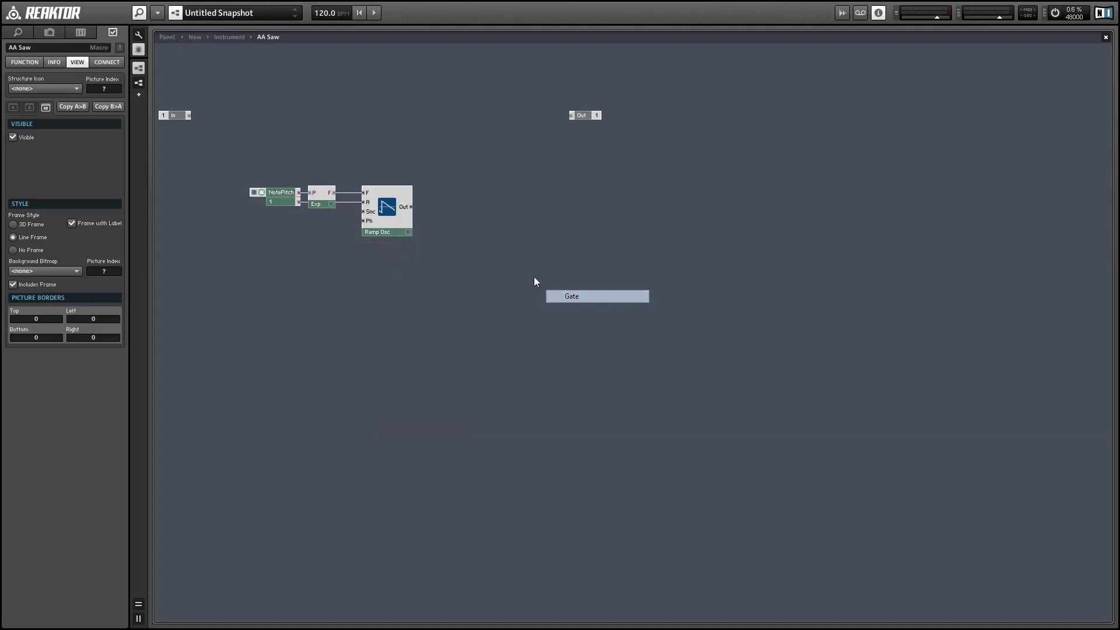
pyautogui.moveTo(363, 246); pyautogui.dragTo(363, 211)
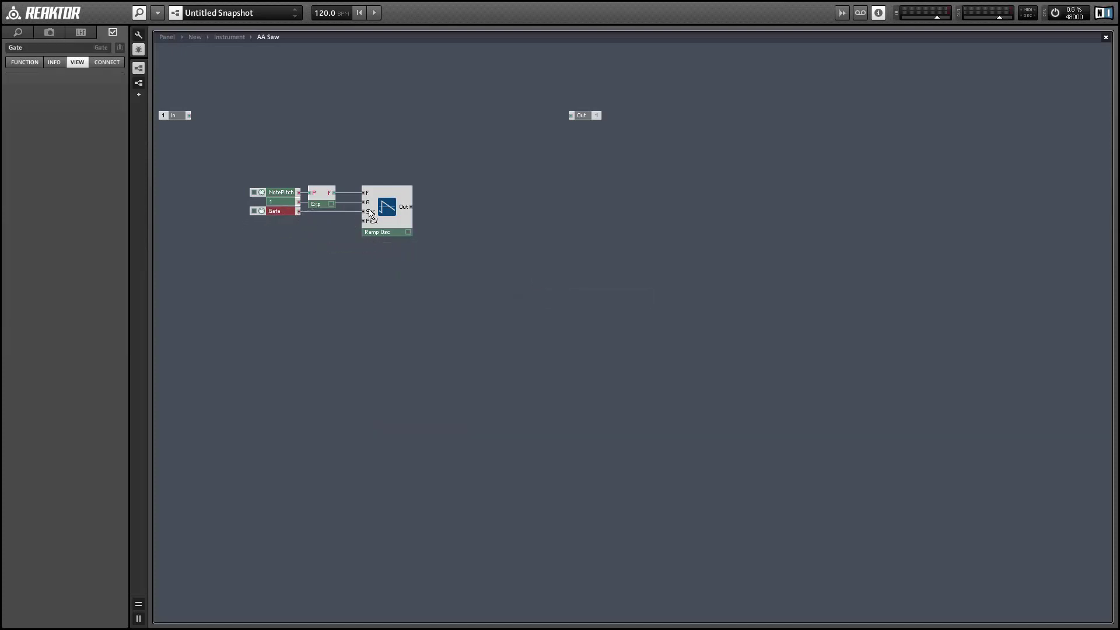
pyautogui.click(291, 228)
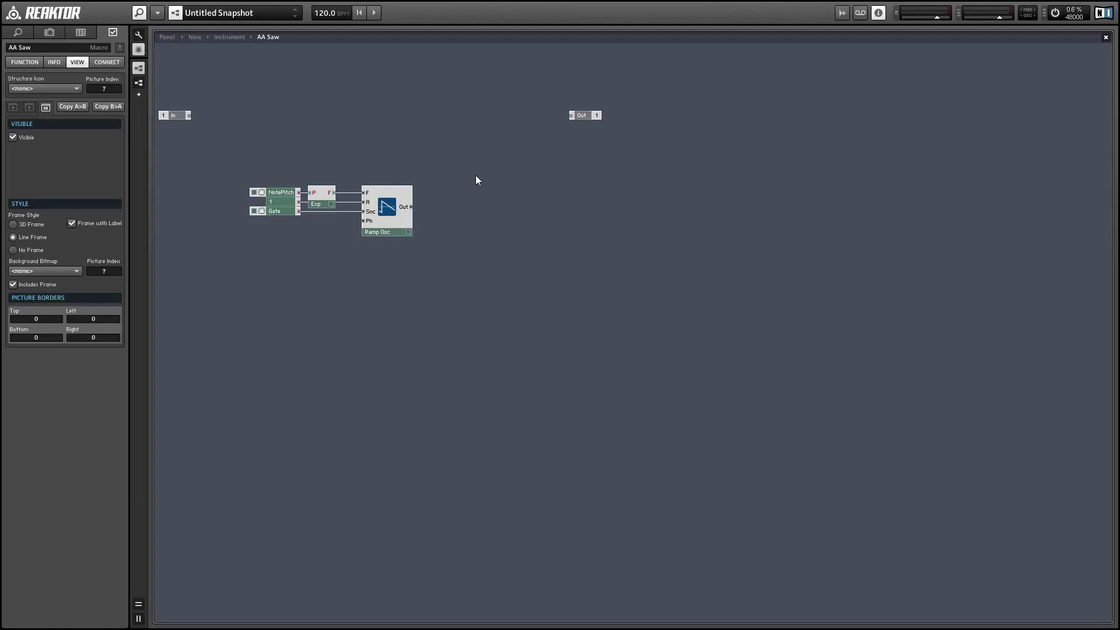
# - Add a one-in, one-out macro above the Ramp oscillator and feed its input from the Exp module's F output
pyautogui.rightClick(432, 125)
pyautogui.moveTo(475, 155)
pyautogui.click(595, 184)
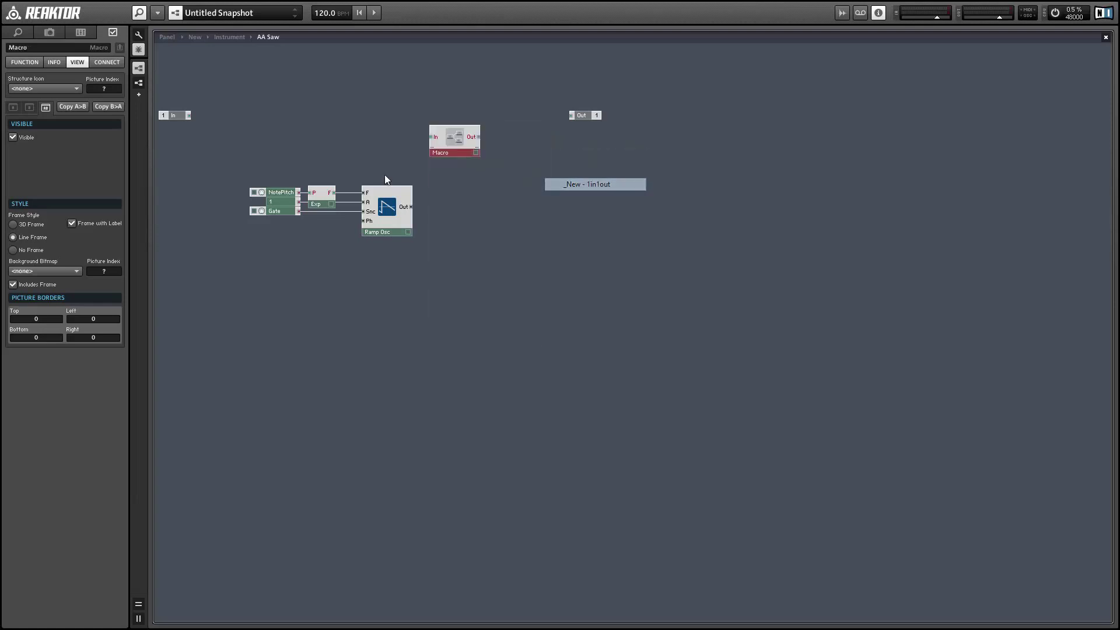
pyautogui.moveTo(334, 193); pyautogui.dragTo(434, 138)
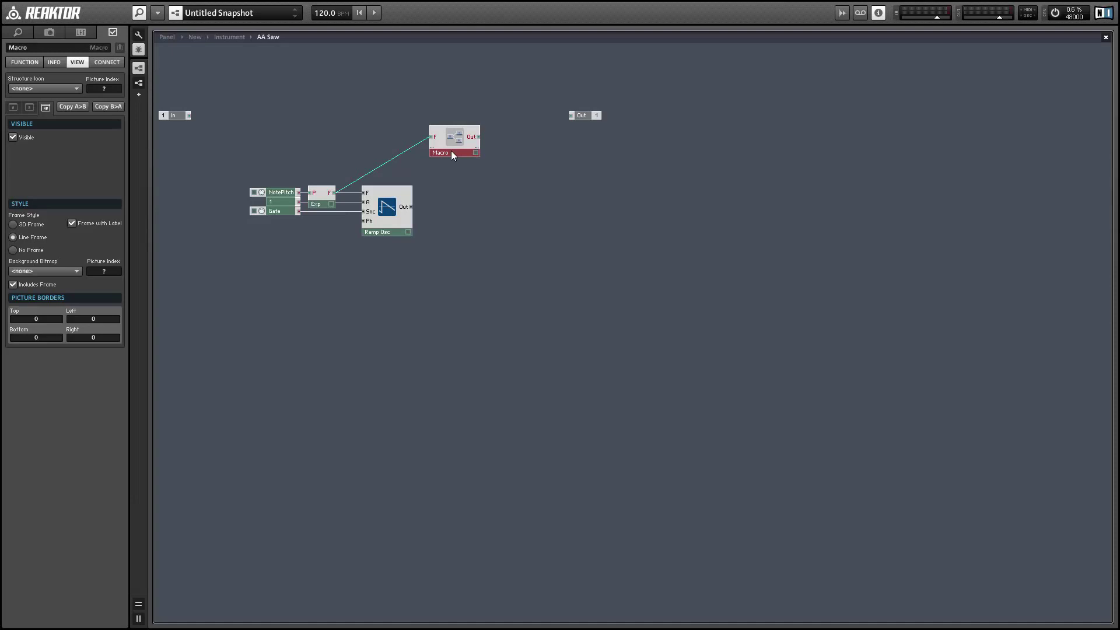
pyautogui.moveTo(451, 152); pyautogui.dragTo(404, 154)
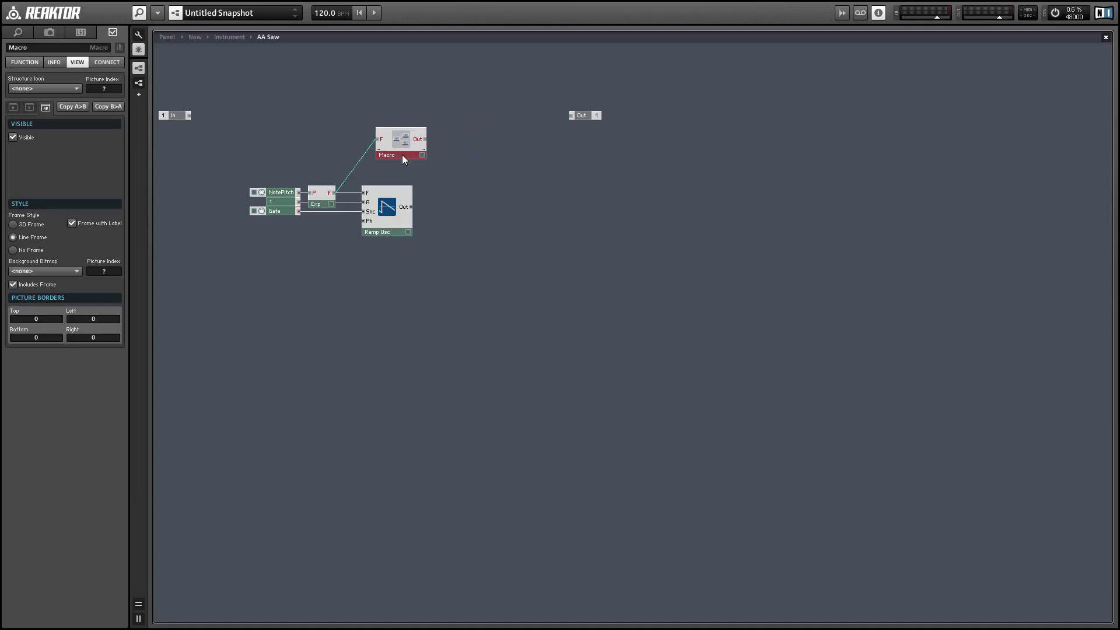
# - Rename the macro fed by the Exp module "Variable"
pyautogui.moveTo(36, 48); pyautogui.dragTo(2, 34)
pyautogui.write('Variable')
pyautogui.press('Return')
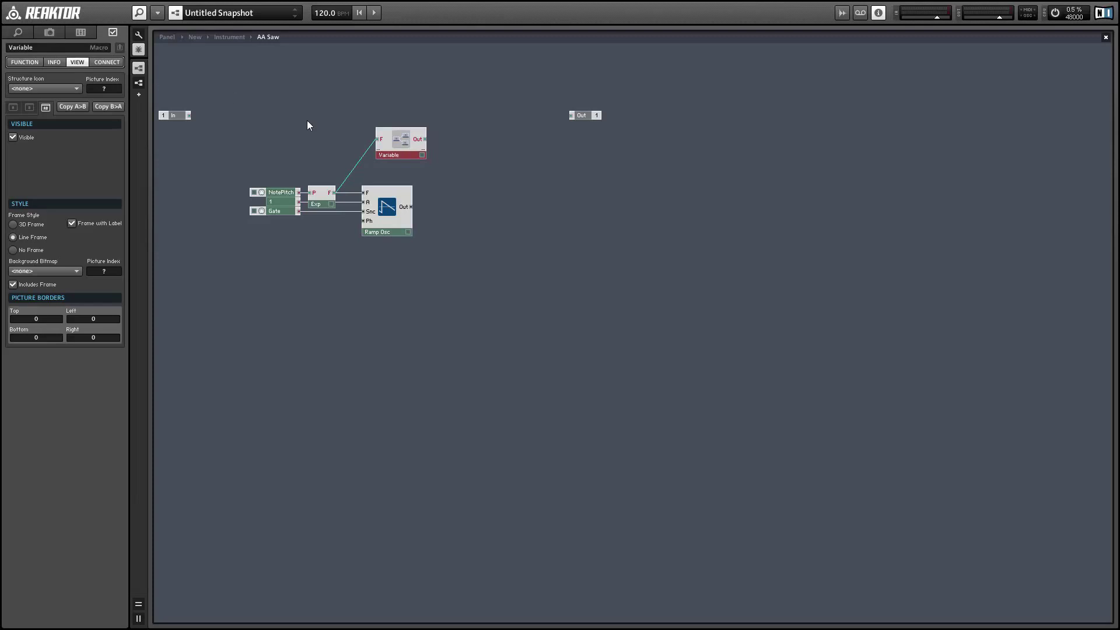
# - Open the Variable macro's structure, add a Divide module and connect the F input port to its lower input
pyautogui.doubleClick(400, 146)
pyautogui.rightClick(301, 105)
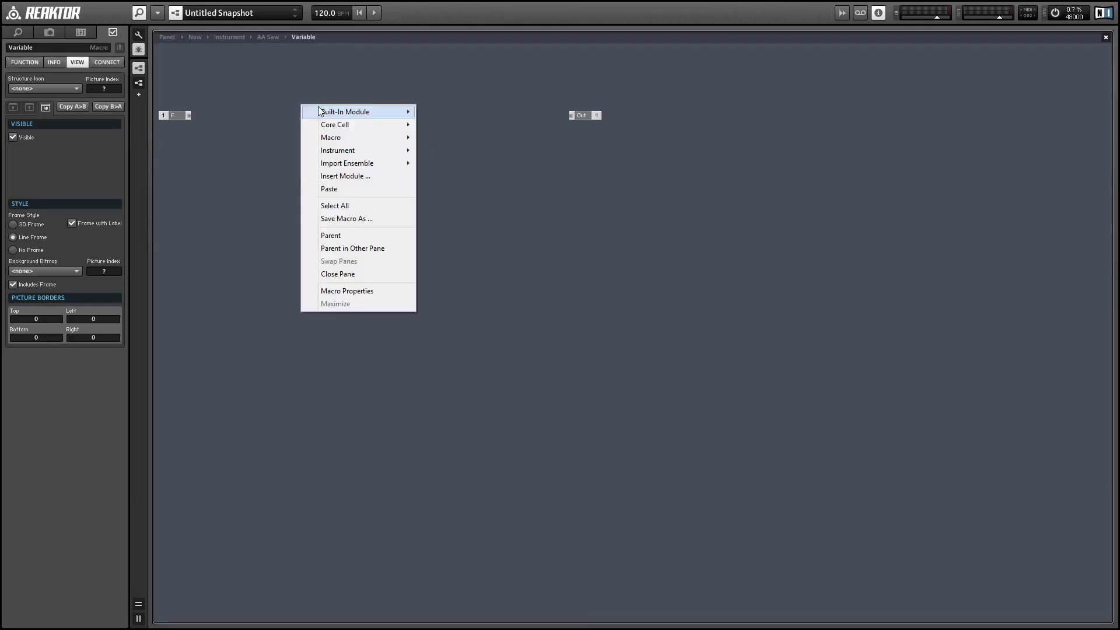
pyautogui.moveTo(407, 119)
pyautogui.moveTo(451, 159)
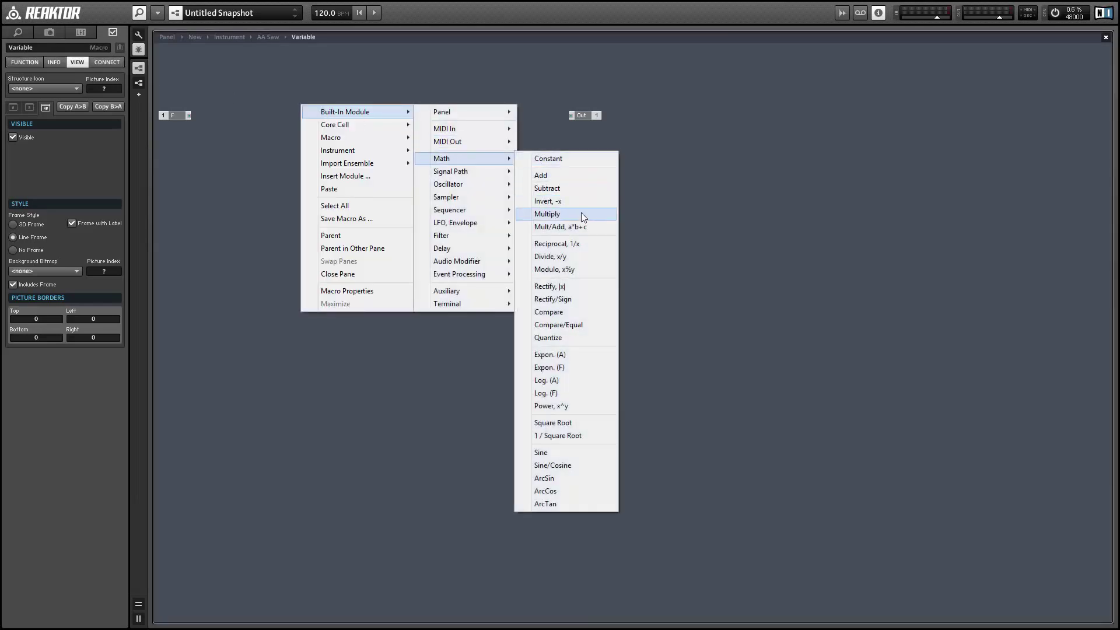
pyautogui.click(571, 257)
pyautogui.moveTo(179, 116); pyautogui.dragTo(300, 119)
# - Create a constant for the divider's upper input, align it above the F port and set it to 20000
pyautogui.rightClick(301, 110)
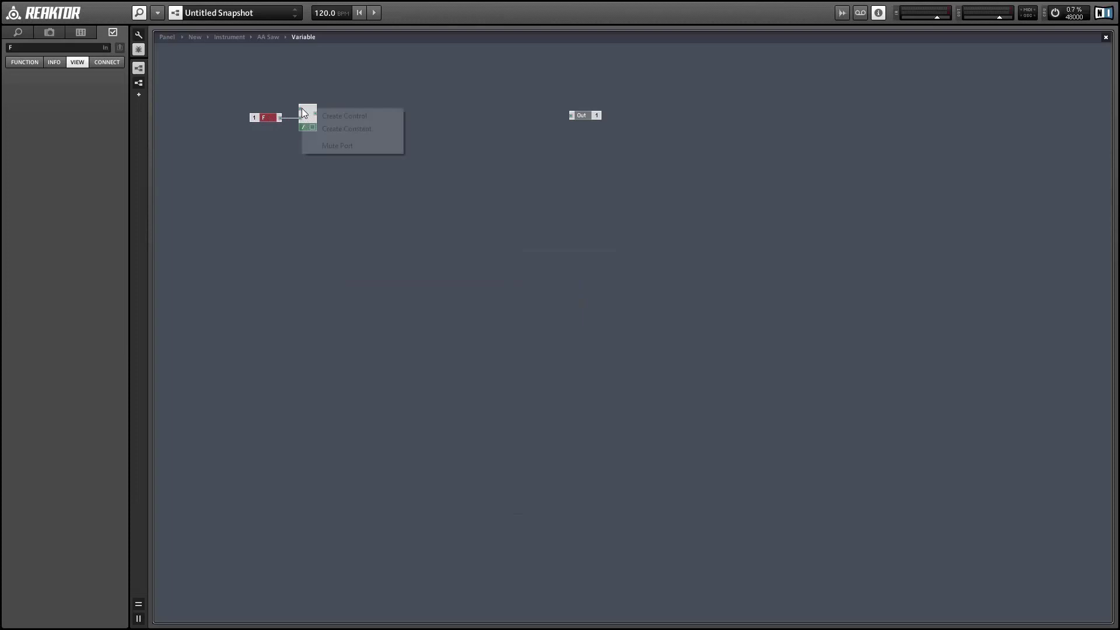
pyautogui.click(335, 129)
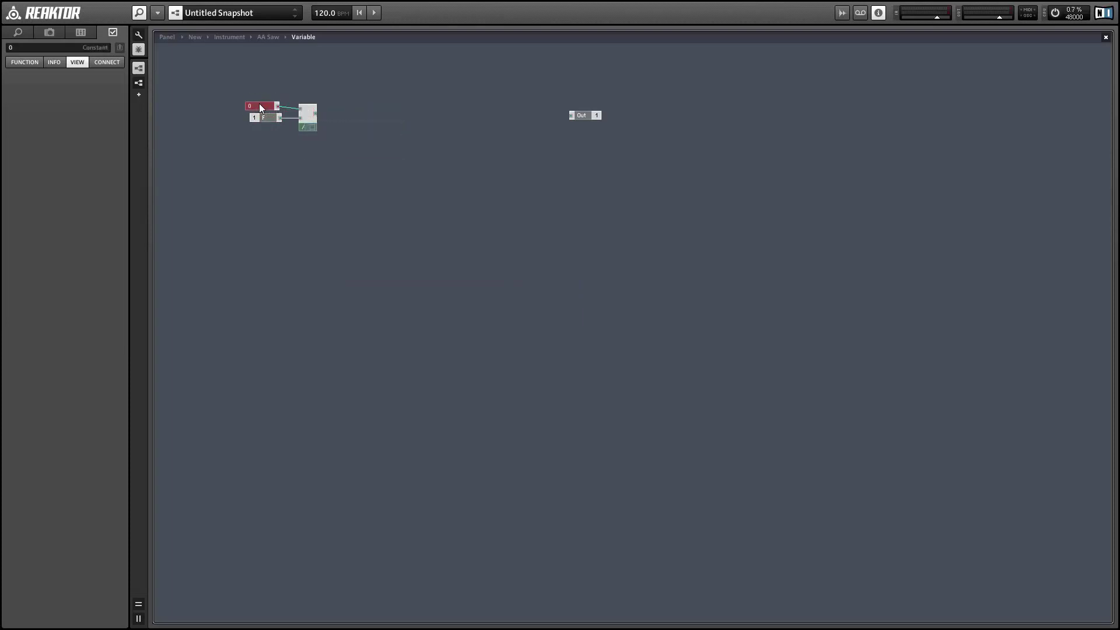
pyautogui.moveTo(259, 103); pyautogui.dragTo(262, 107)
pyautogui.click(11, 47)
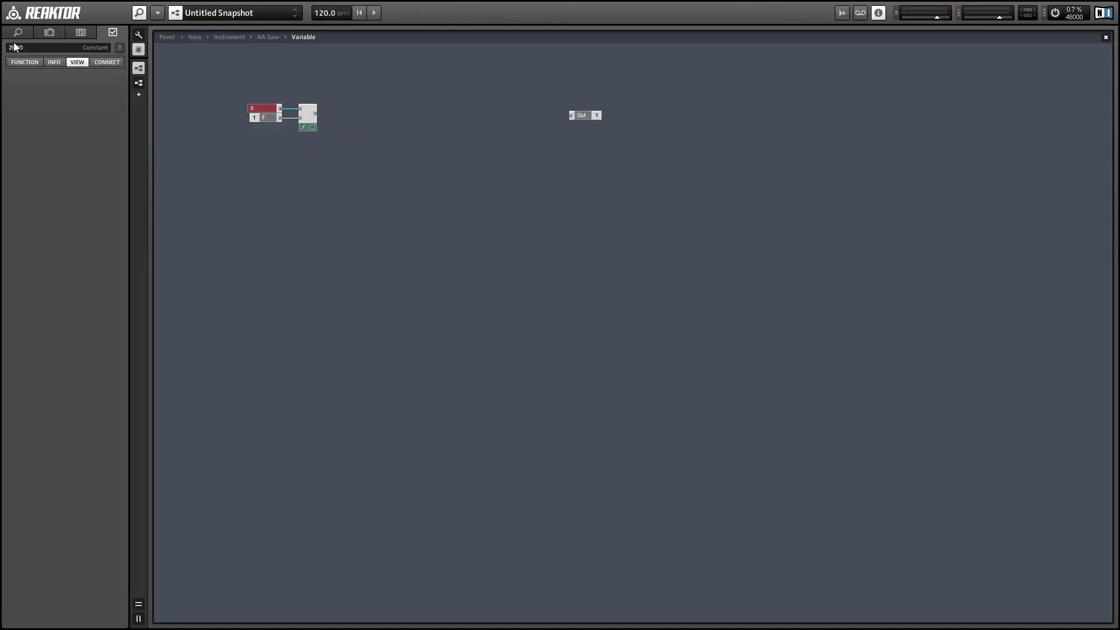
pyautogui.click(344, 151)
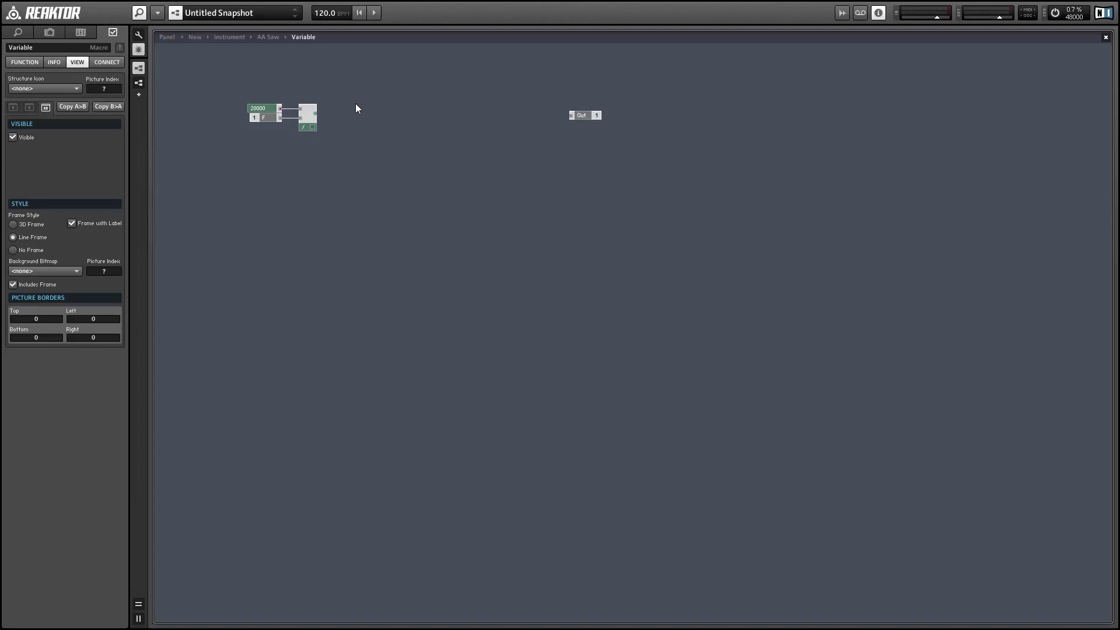
# - Add a Modulo module with the divider's output wired to A and a constant of 1 on B
pyautogui.rightClick(437, 105)
pyautogui.moveTo(447, 110)
pyautogui.moveTo(610, 159)
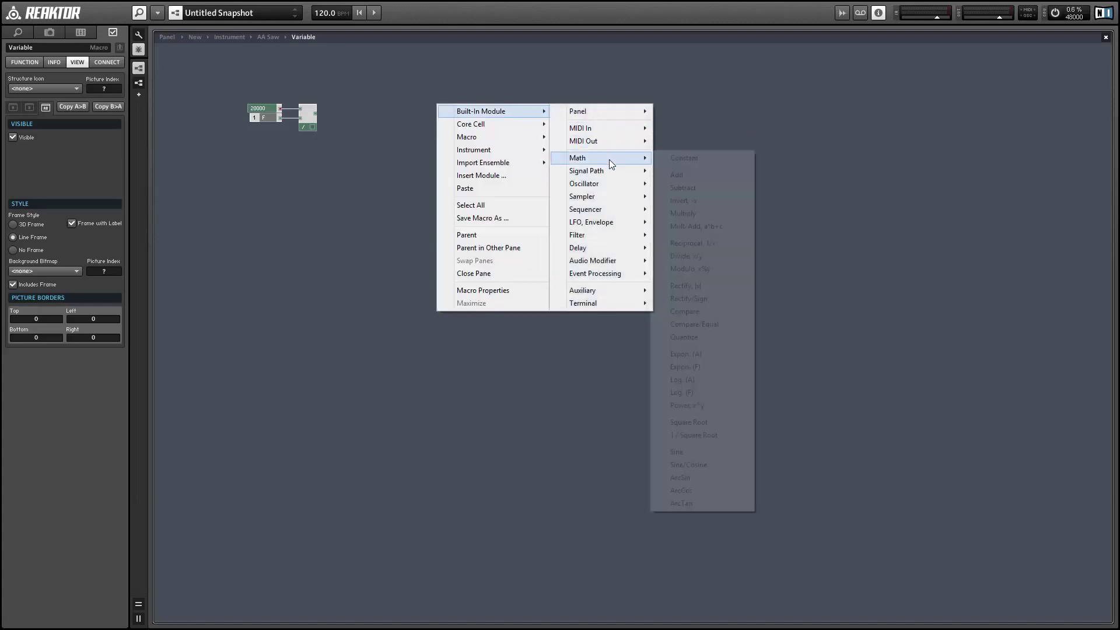
pyautogui.click(703, 269)
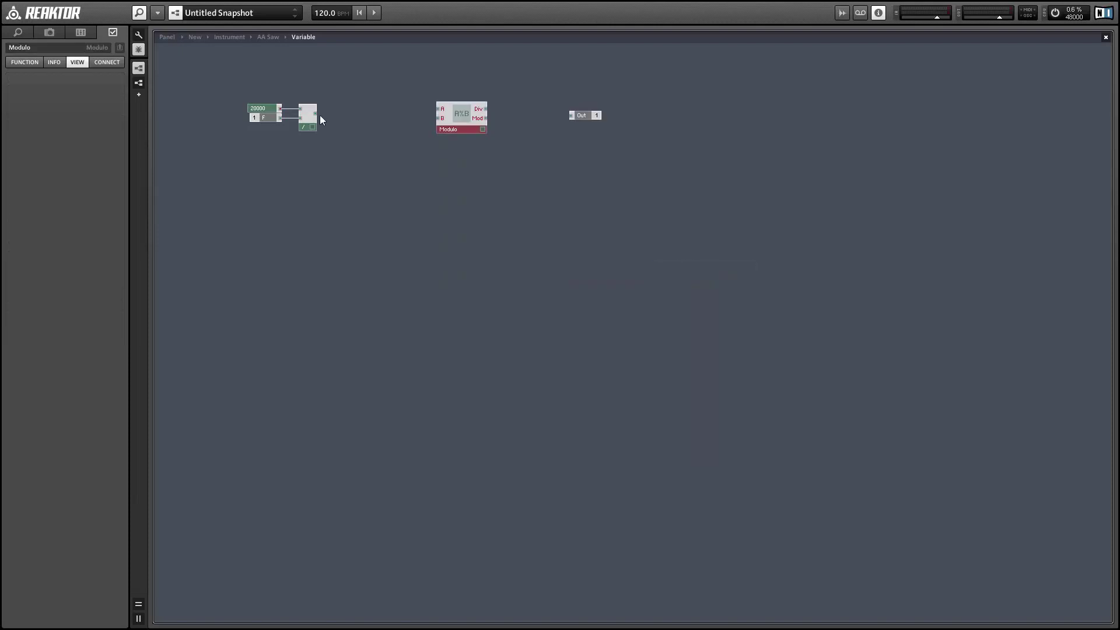
pyautogui.moveTo(316, 113)
pyautogui.mouseDown()
pyautogui.moveTo(439, 109)
pyautogui.moveTo(409, 129)
pyautogui.mouseUp()
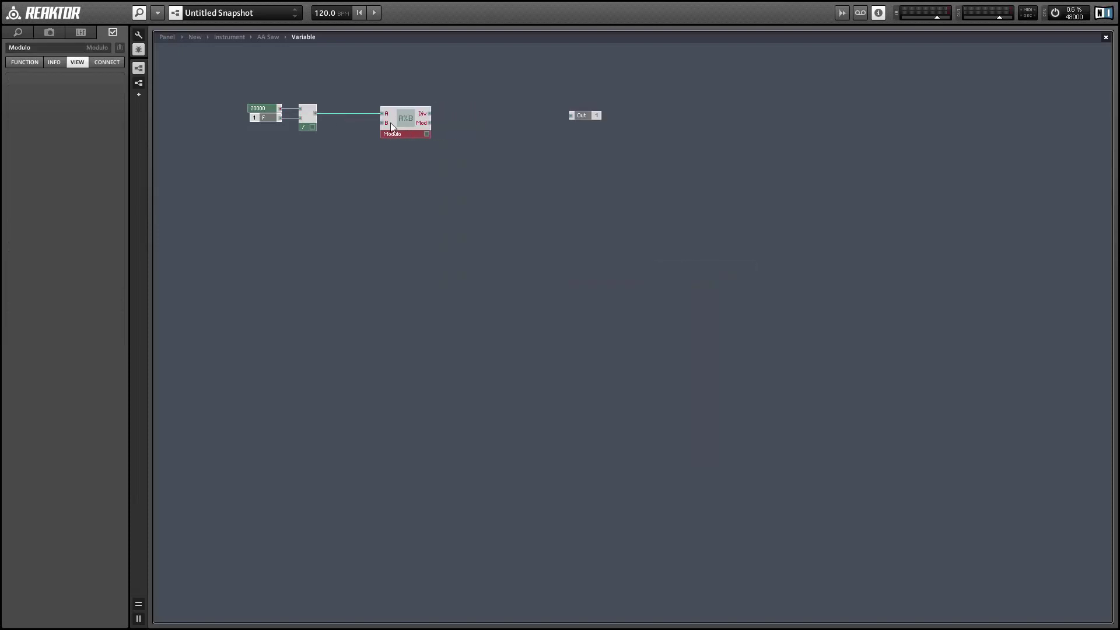
pyautogui.rightClick(389, 122)
pyautogui.click(410, 143)
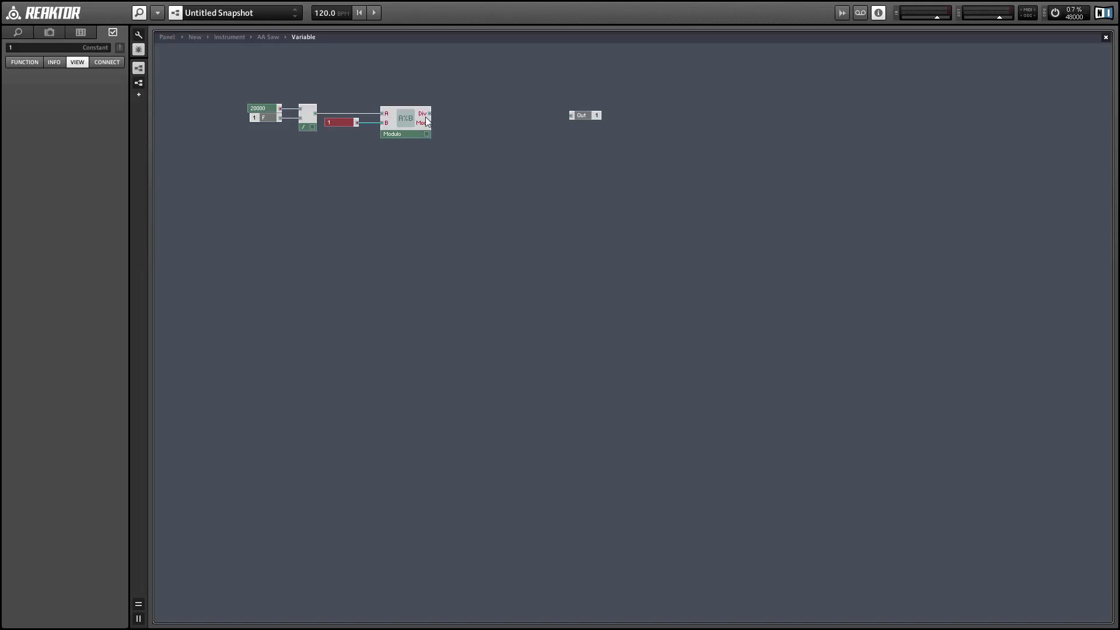
# - Wire the Modulo module's Div output to the Out port and its Mod output to a second Out port
pyautogui.moveTo(430, 114)
pyautogui.mouseDown()
pyautogui.moveTo(576, 114)
pyautogui.moveTo(472, 117)
pyautogui.mouseUp()
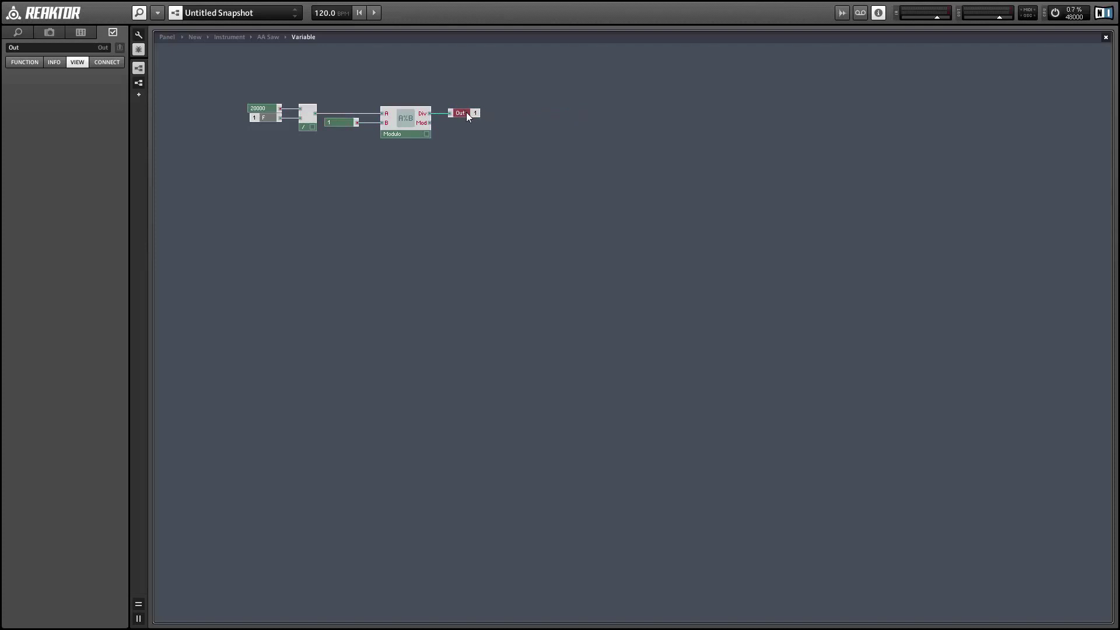
pyautogui.moveTo(467, 112); pyautogui.dragTo(469, 114)
pyautogui.click(476, 114)
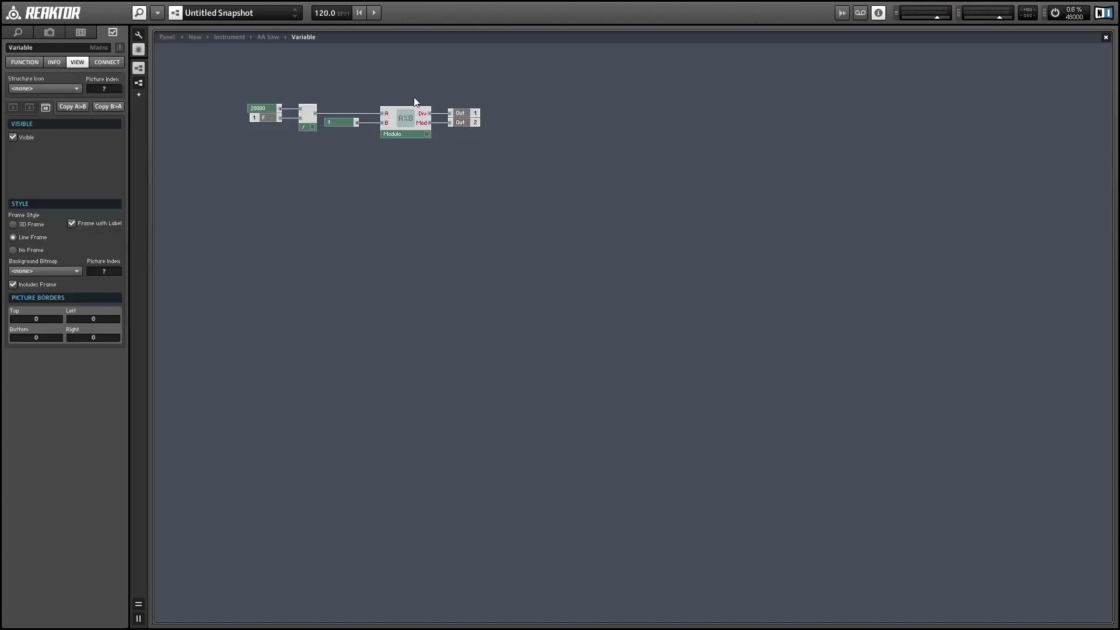
# - Rename the output port fed by Div to N and the one fed by Mod to X
pyautogui.click(475, 117)
pyautogui.click(59, 48)
pyautogui.write('N')
pyautogui.press('Return')
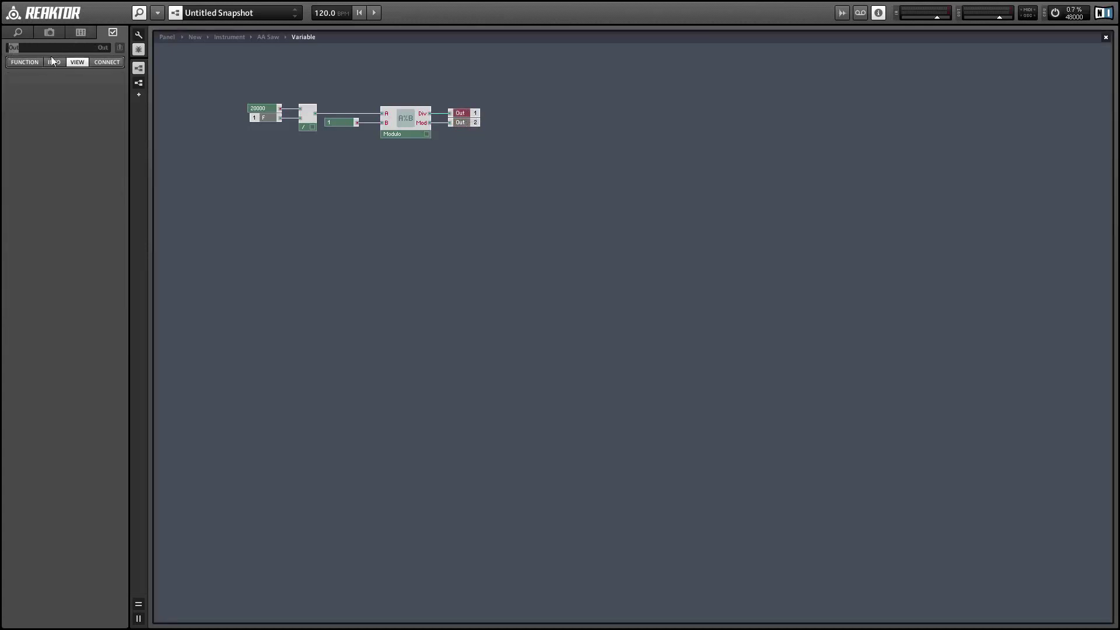
pyautogui.click(475, 188)
pyautogui.click(464, 121)
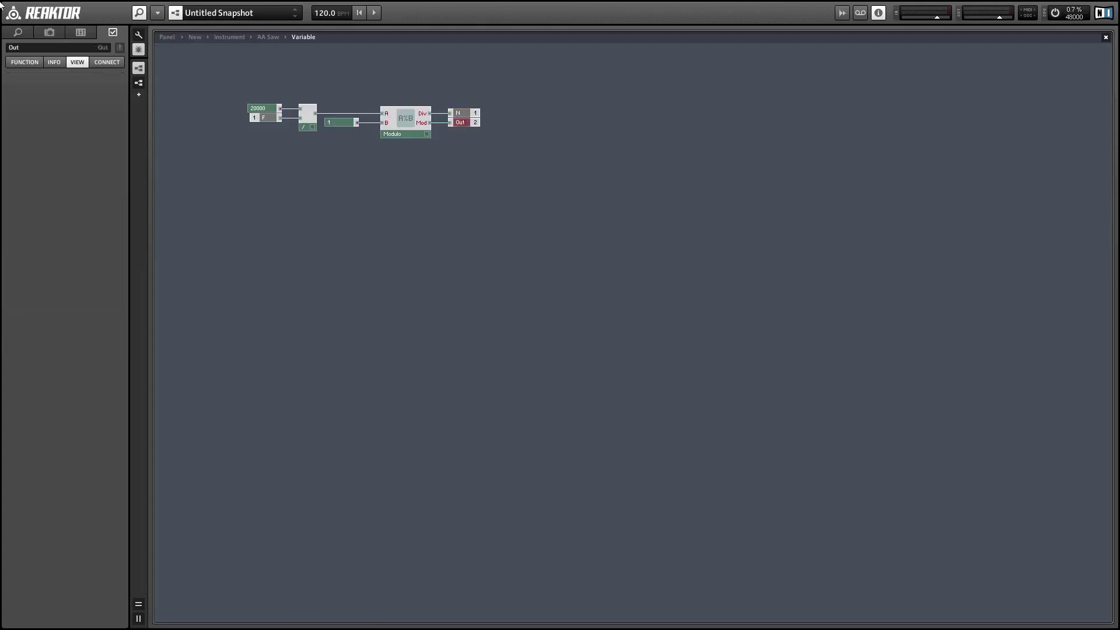
pyautogui.click(27, 48)
pyautogui.write('X')
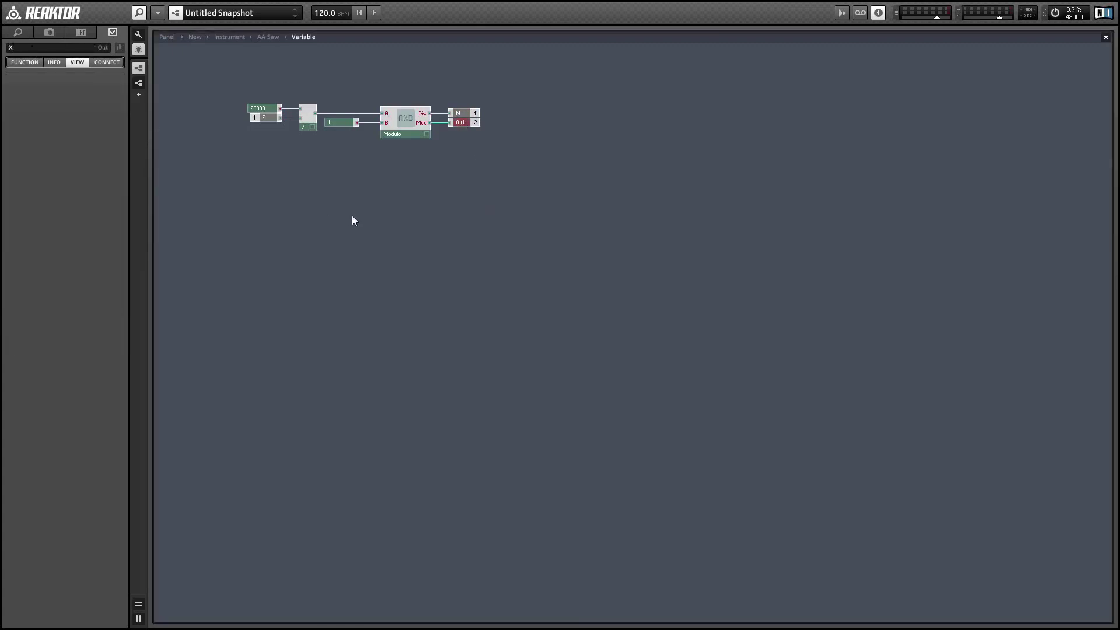
pyautogui.press('Return')
pyautogui.click(325, 218)
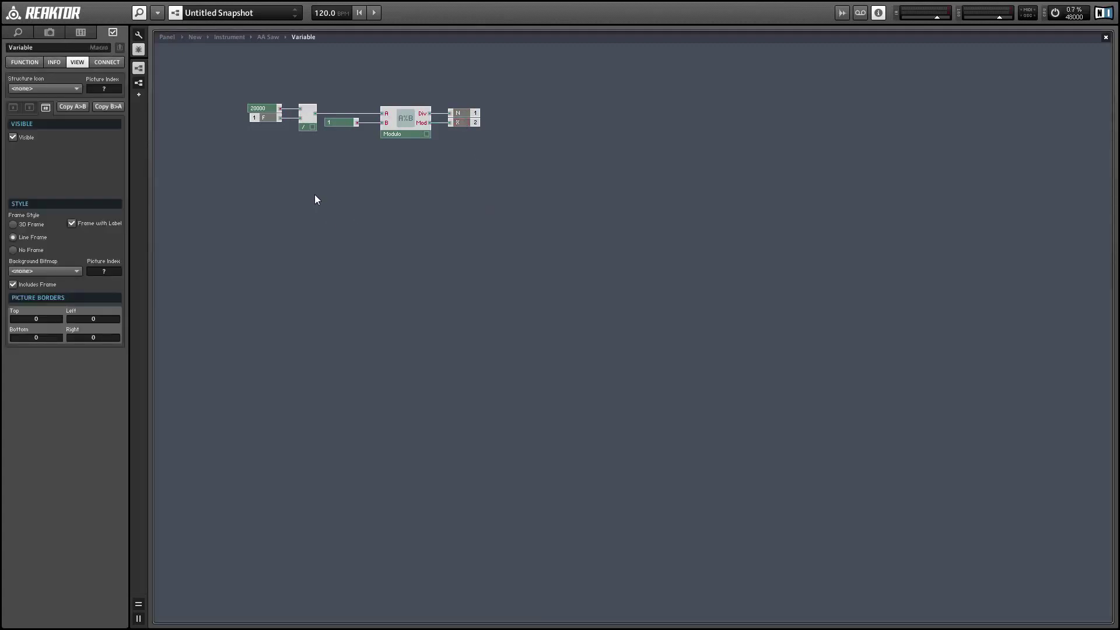
# - Add a Multiply module below the divider and wire the F port to its lower input
pyautogui.rightClick(331, 173)
pyautogui.moveTo(345, 180)
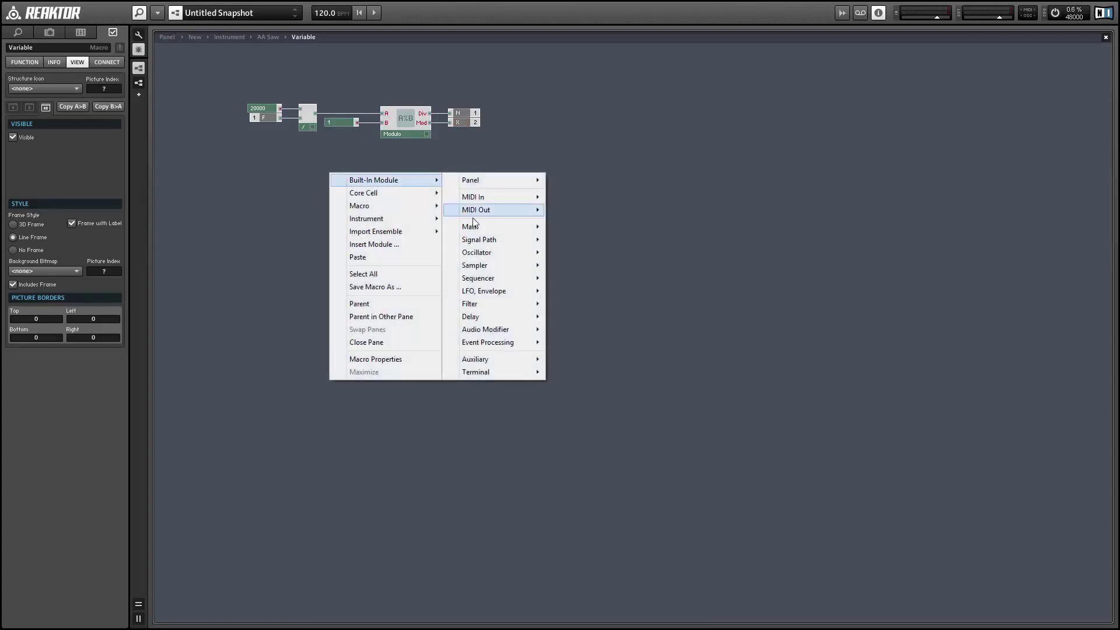
pyautogui.moveTo(488, 223)
pyautogui.click(577, 280)
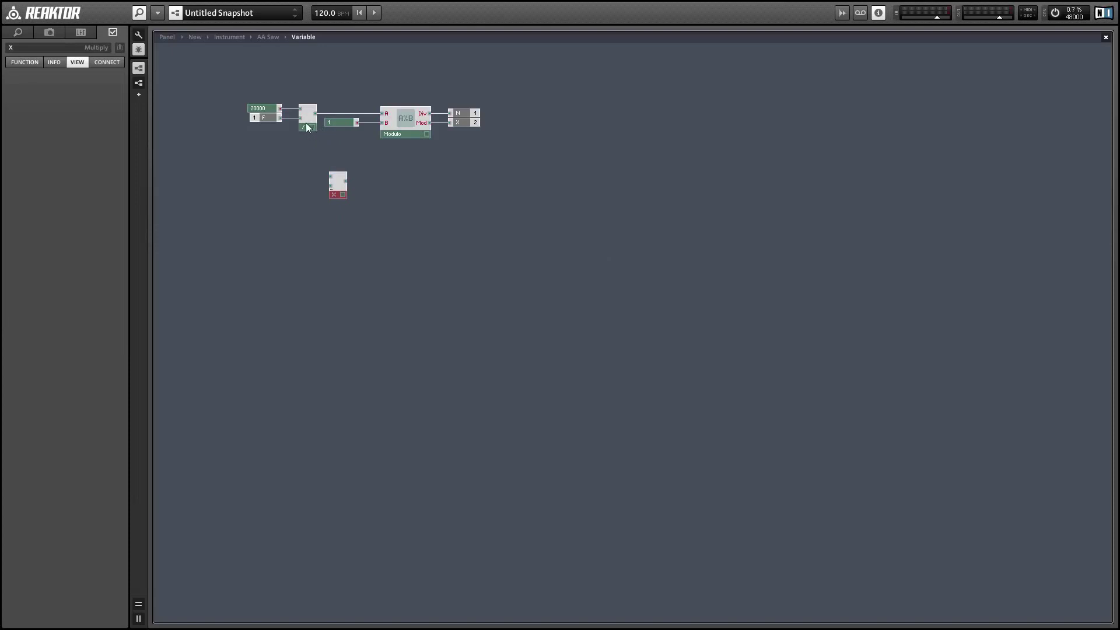
pyautogui.moveTo(308, 170); pyautogui.dragTo(340, 181)
# - Create a constant for the Multiply module's upper input and set it to 6.28319
pyautogui.rightClick(334, 181)
pyautogui.click(352, 199)
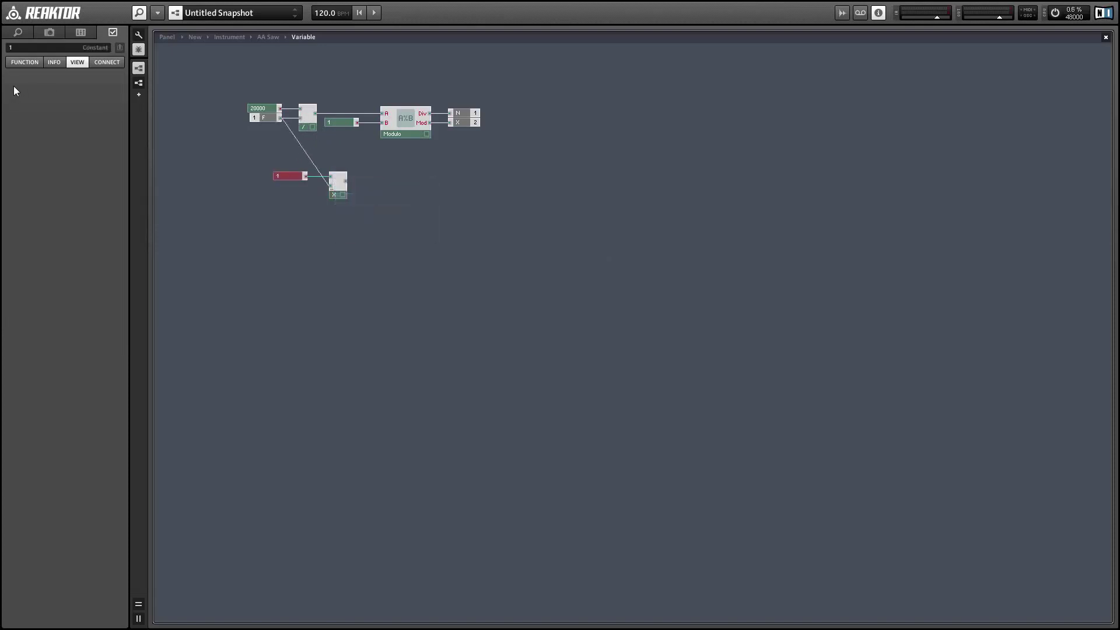
pyautogui.click(6, 48)
pyautogui.write('6.2')
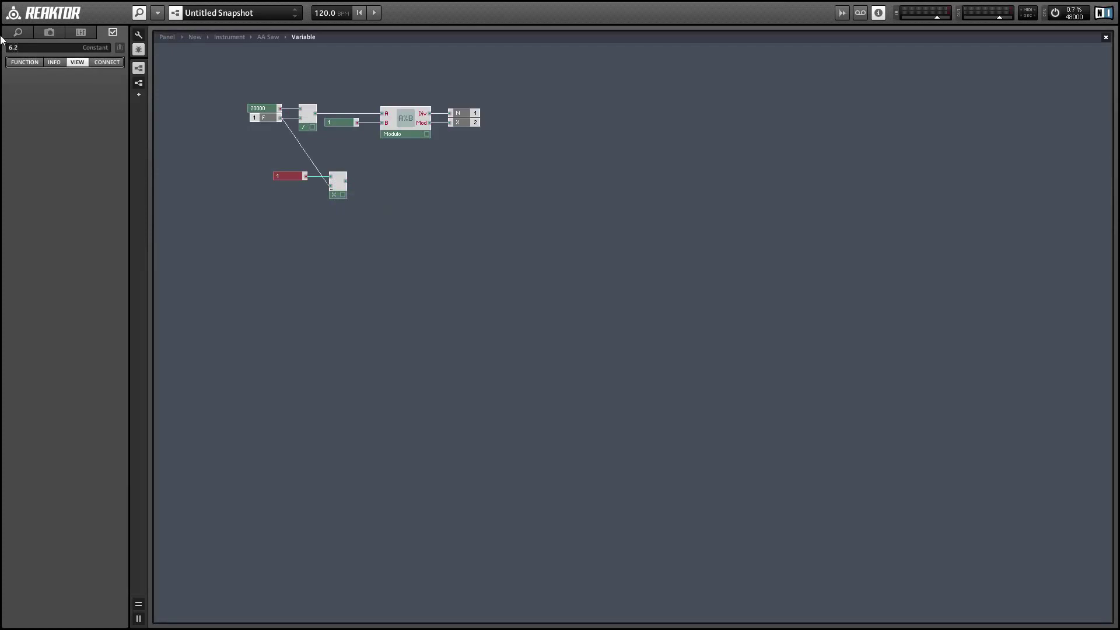
pyautogui.write('8319')
pyautogui.press('Return')
# - Add a System Info module beside the Multiply module
pyautogui.rightClick(385, 169)
pyautogui.moveTo(459, 179)
pyautogui.moveTo(542, 229)
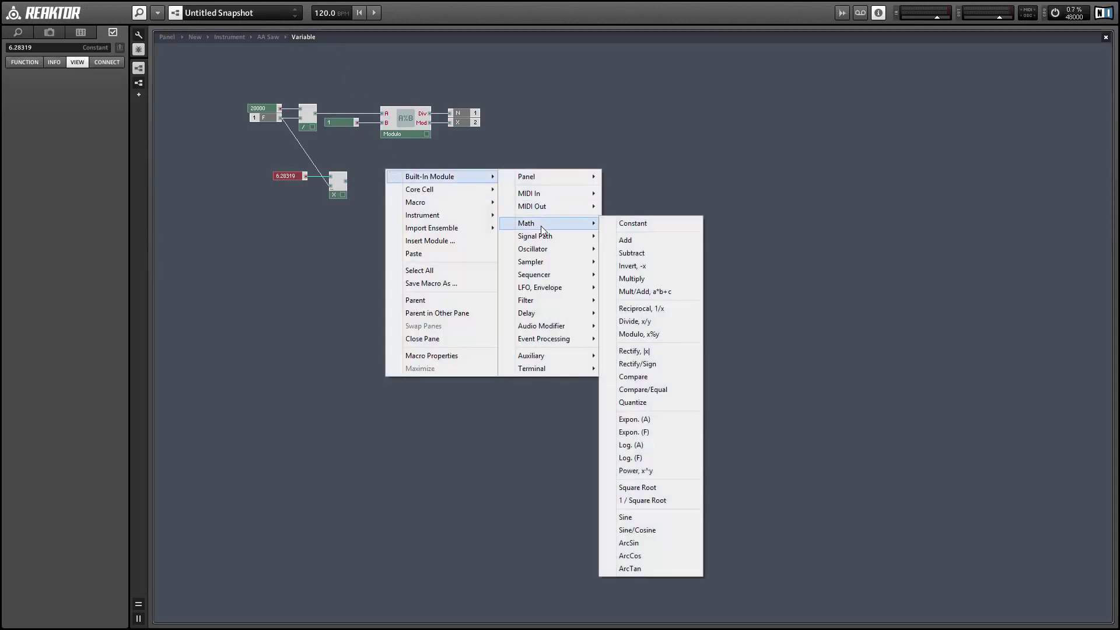
pyautogui.moveTo(553, 368)
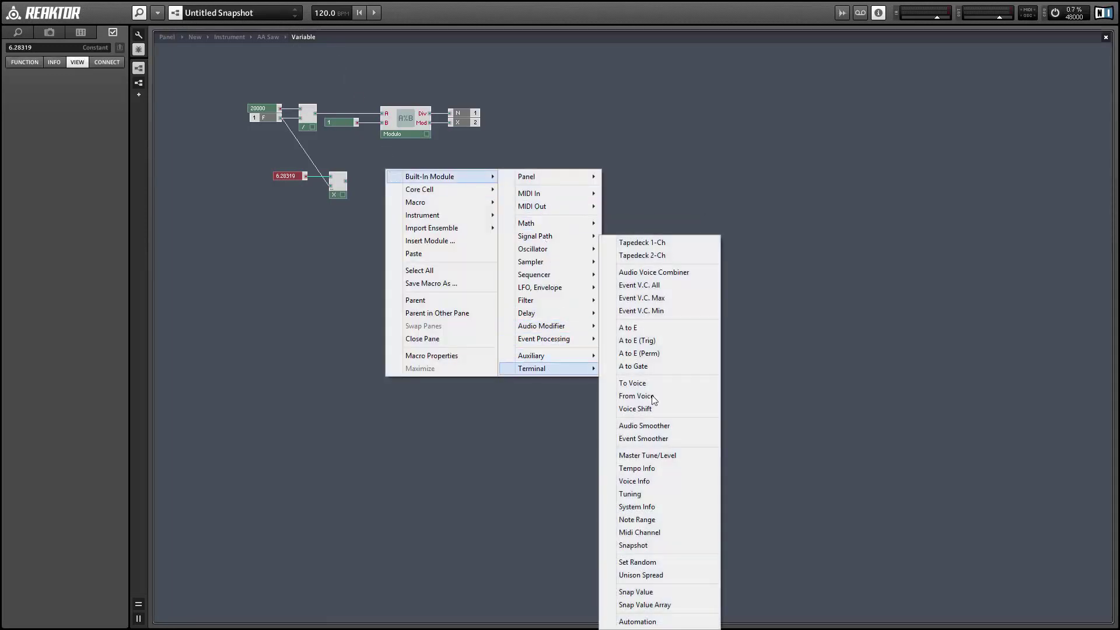
pyautogui.click(642, 507)
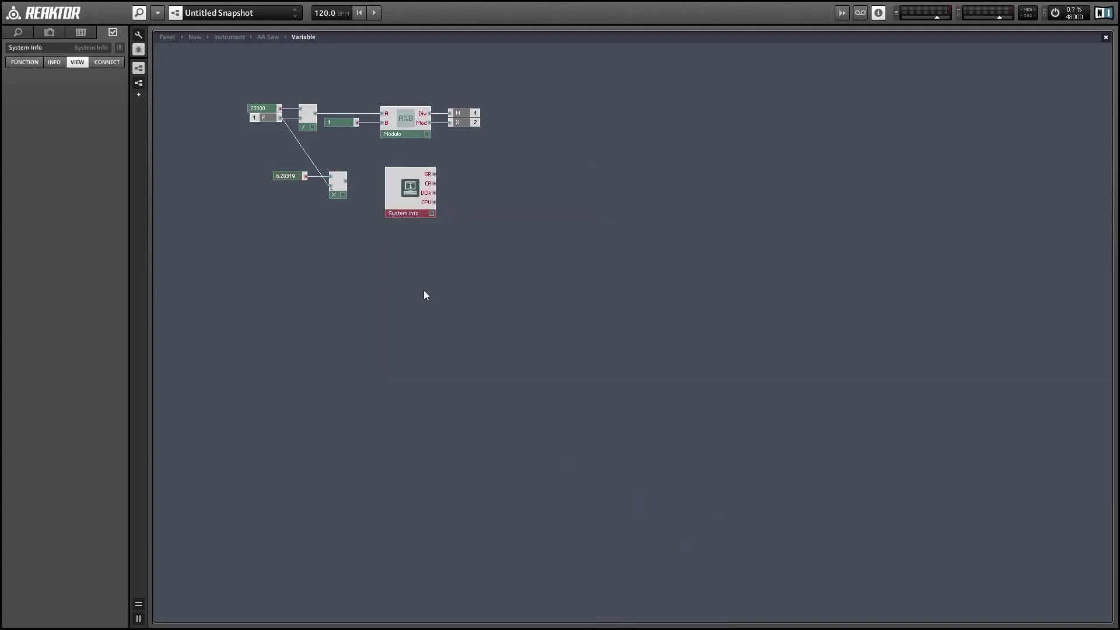
# - Add a Divide module fed by the multiplier's output and System Info's SR, and place System Info below the 6.28319 constant
pyautogui.rightClick(474, 222)
pyautogui.moveTo(514, 229)
pyautogui.moveTo(630, 276)
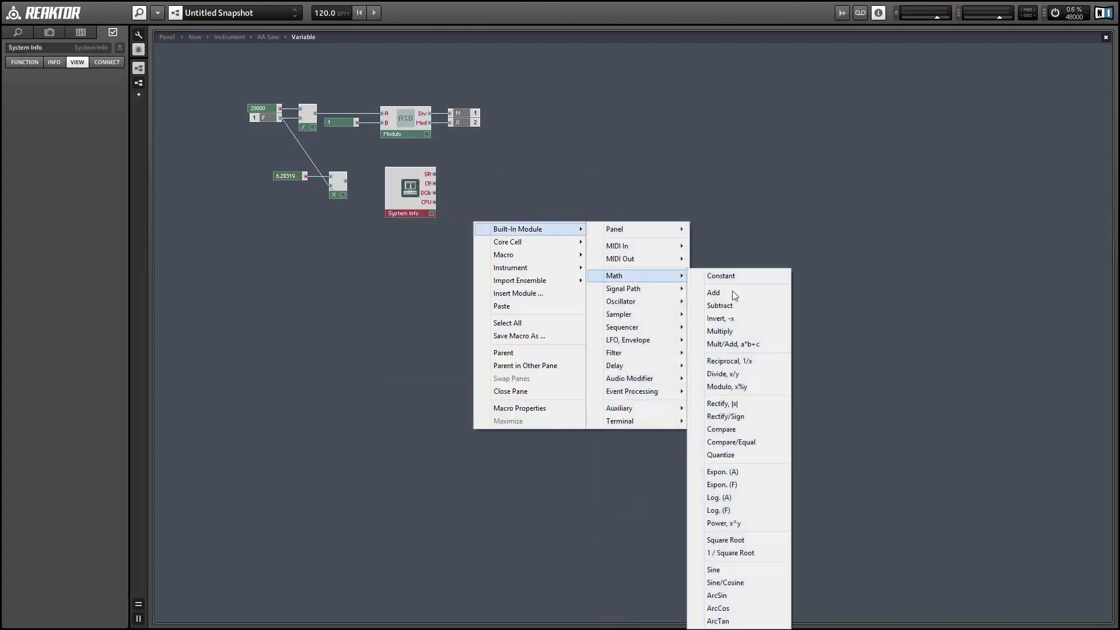
pyautogui.click(724, 374)
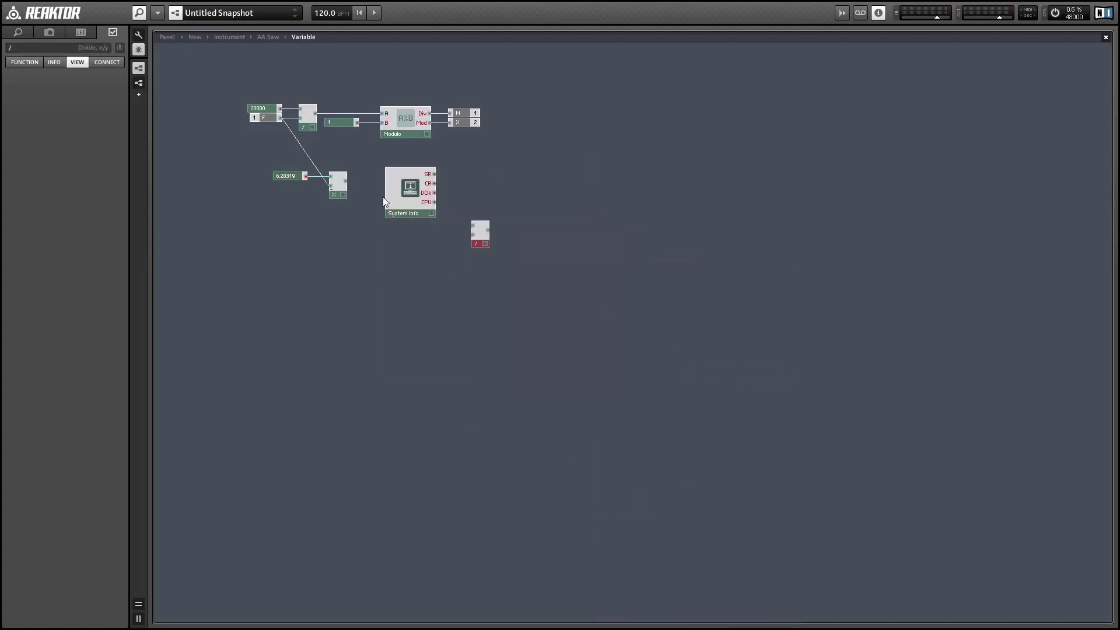
pyautogui.moveTo(382, 197); pyautogui.dragTo(271, 252)
pyautogui.moveTo(309, 212); pyautogui.dragTo(361, 181)
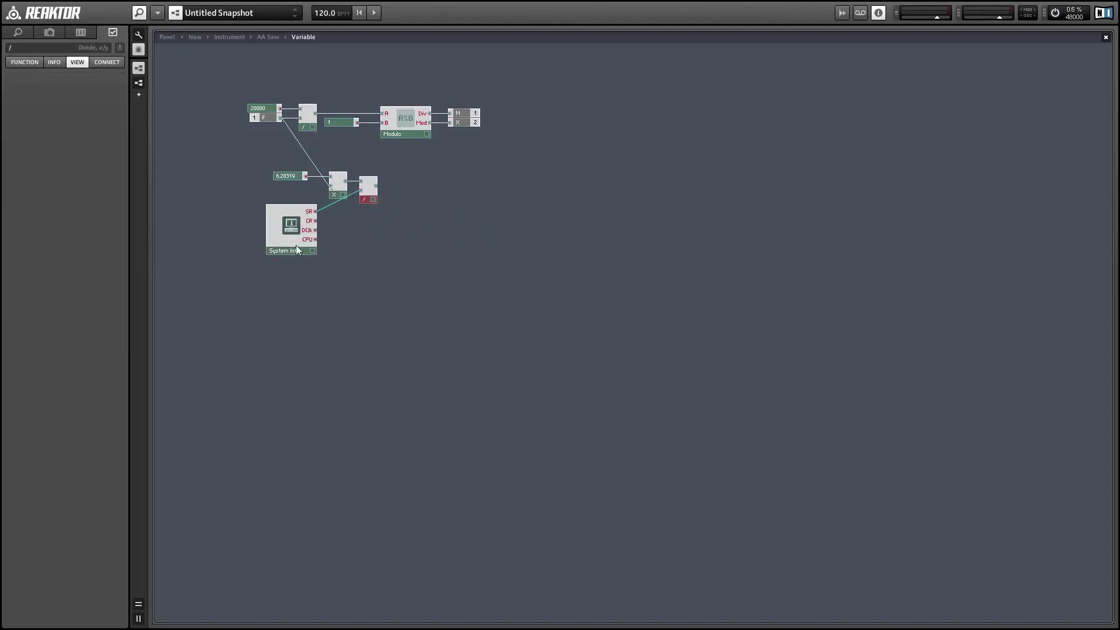
pyautogui.moveTo(296, 246); pyautogui.dragTo(286, 224)
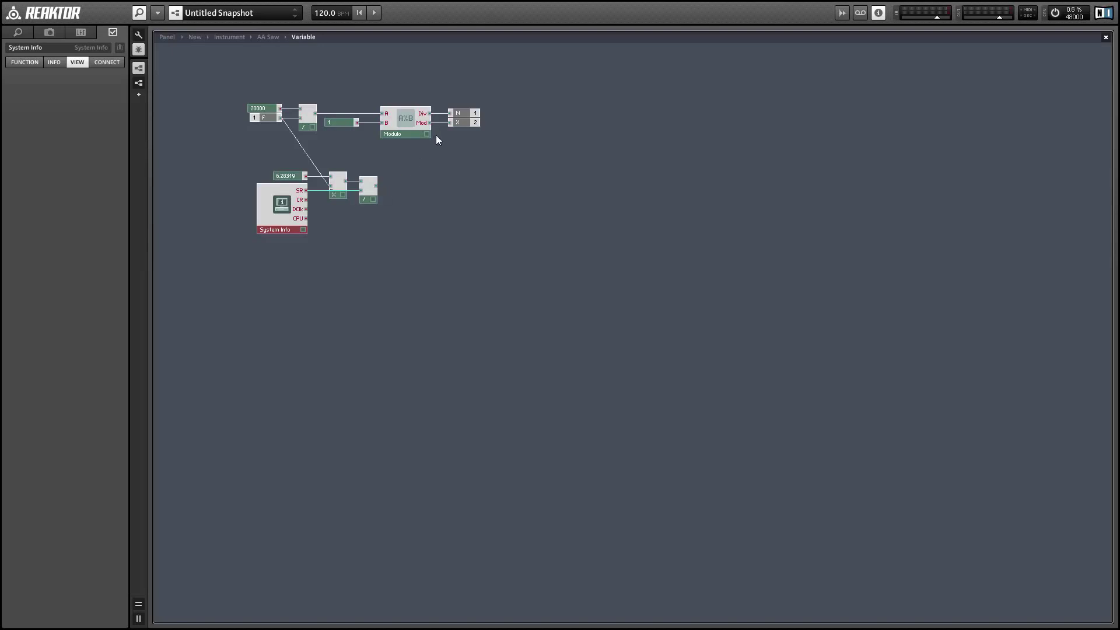
# - Add an output port wired to the new divider's output and rename it Fn
pyautogui.rightClick(412, 159)
pyautogui.moveTo(438, 168)
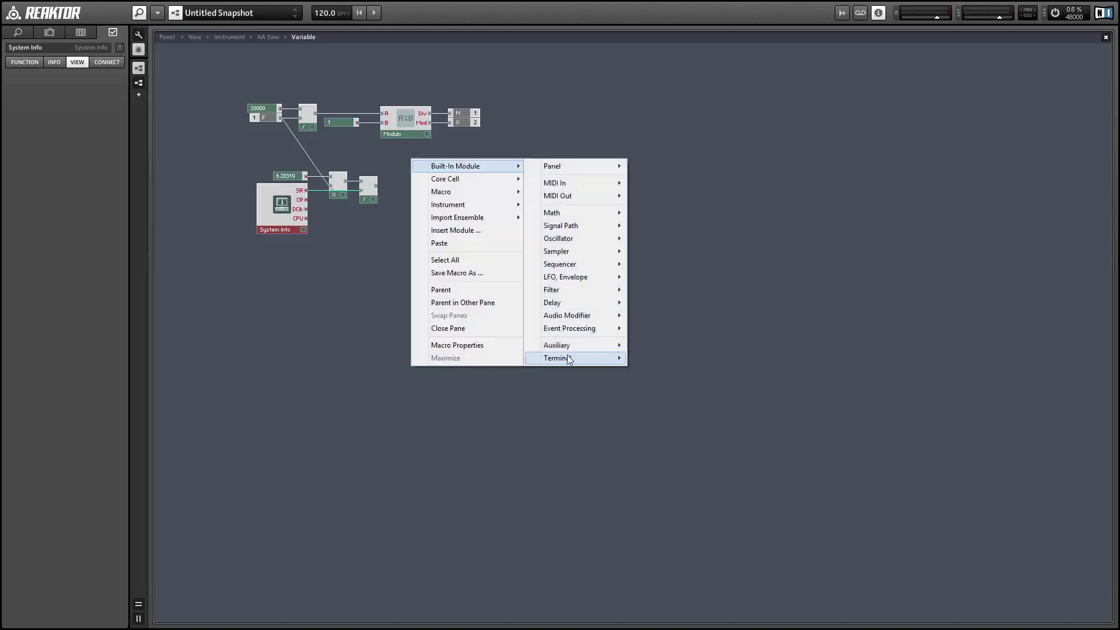
pyautogui.moveTo(567, 358)
pyautogui.click(657, 368)
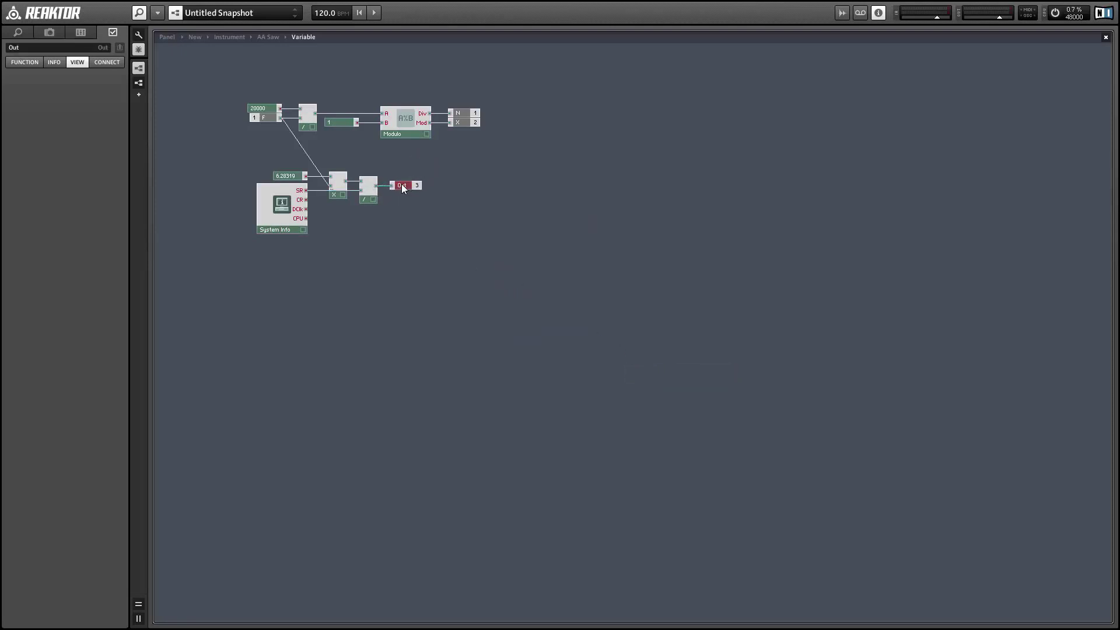
pyautogui.click(12, 49)
pyautogui.write('Fn')
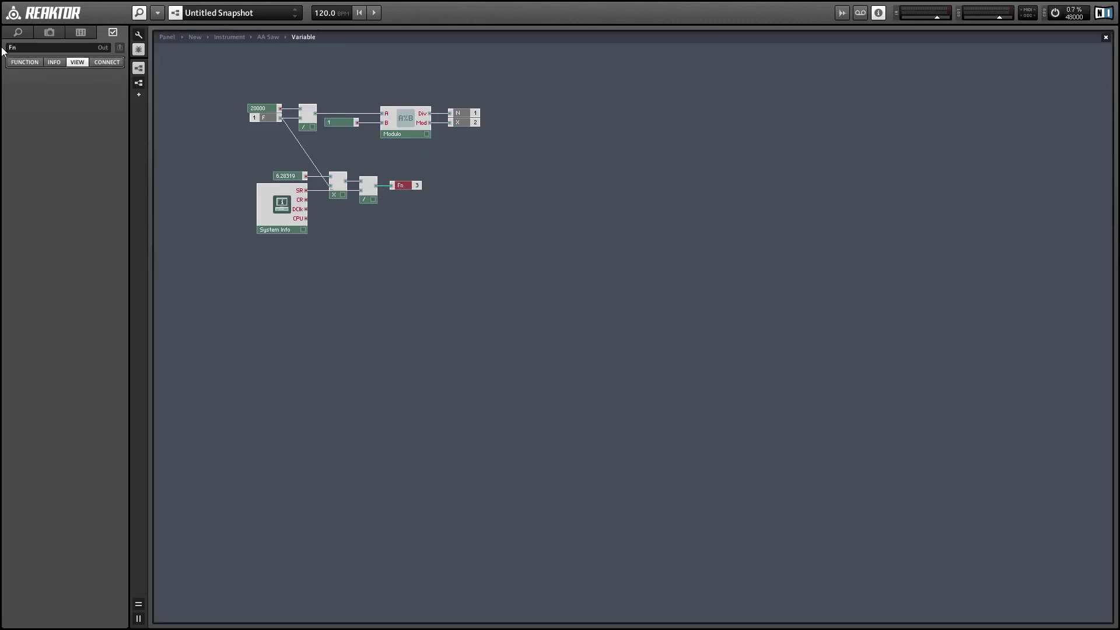
# - Return to the AA Saw structure, place the Variable macro directly above Ramp Osc, and add an empty macro beside it
pyautogui.doubleClick(464, 266)
pyautogui.moveTo(402, 154); pyautogui.dragTo(390, 170)
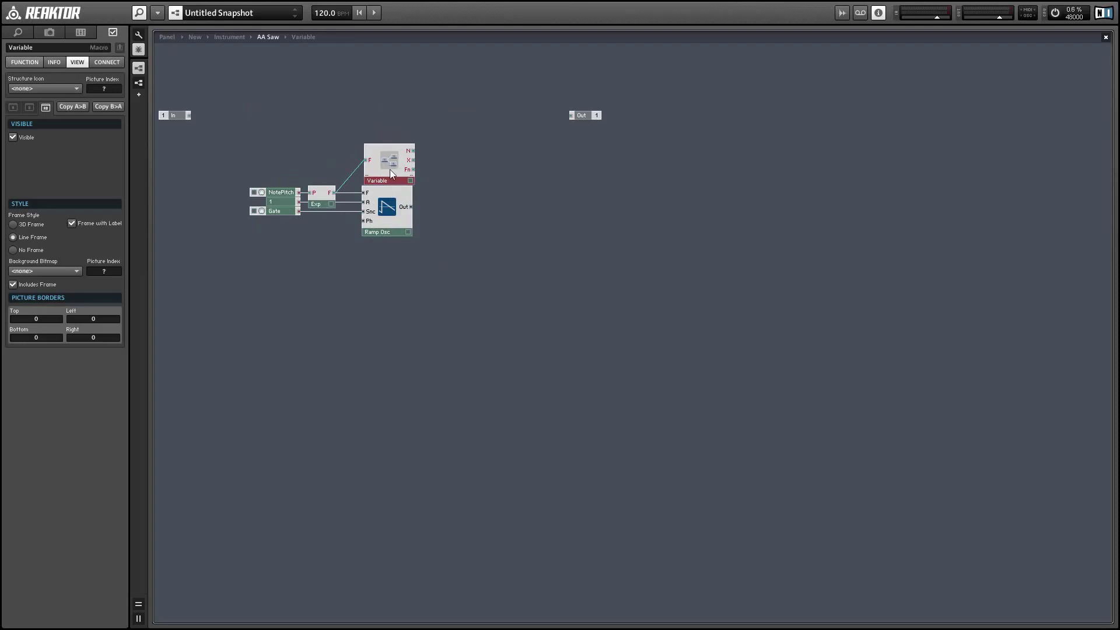
pyautogui.rightClick(480, 155)
pyautogui.moveTo(479, 169)
pyautogui.click(608, 194)
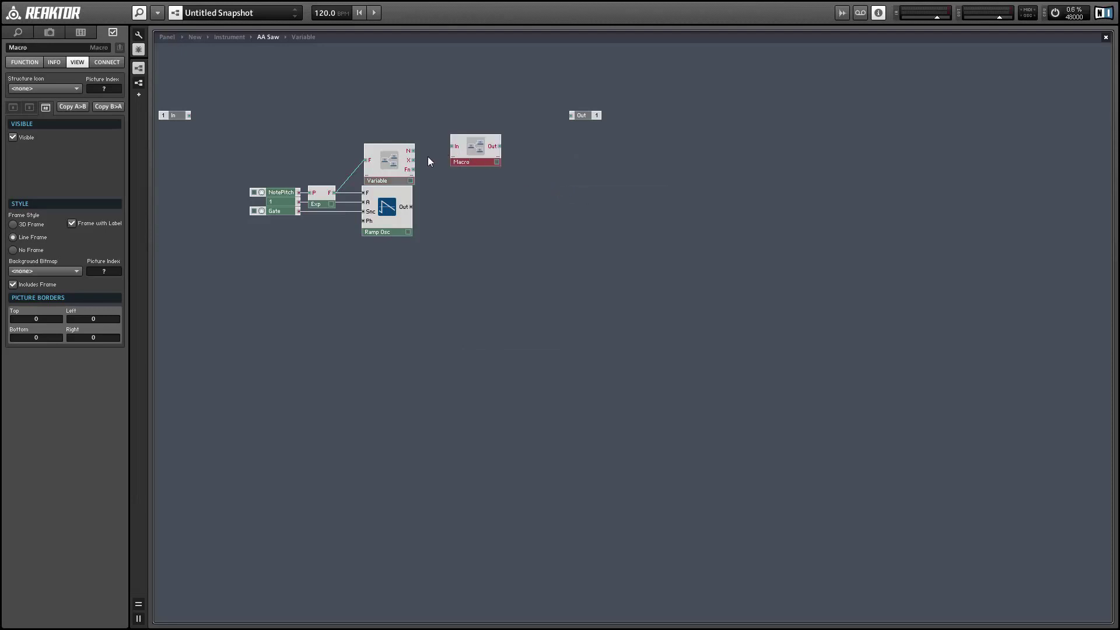
# - Wire Variable's N and X and the Ramp Osc output to new macro inputs named N, X and Ph, and align the macro with Variable
pyautogui.moveTo(414, 152); pyautogui.dragTo(453, 147)
pyautogui.write('N')
pyautogui.doubleClick(458, 151)
pyautogui.write('X')
pyautogui.moveTo(444, 167); pyautogui.dragTo(455, 159)
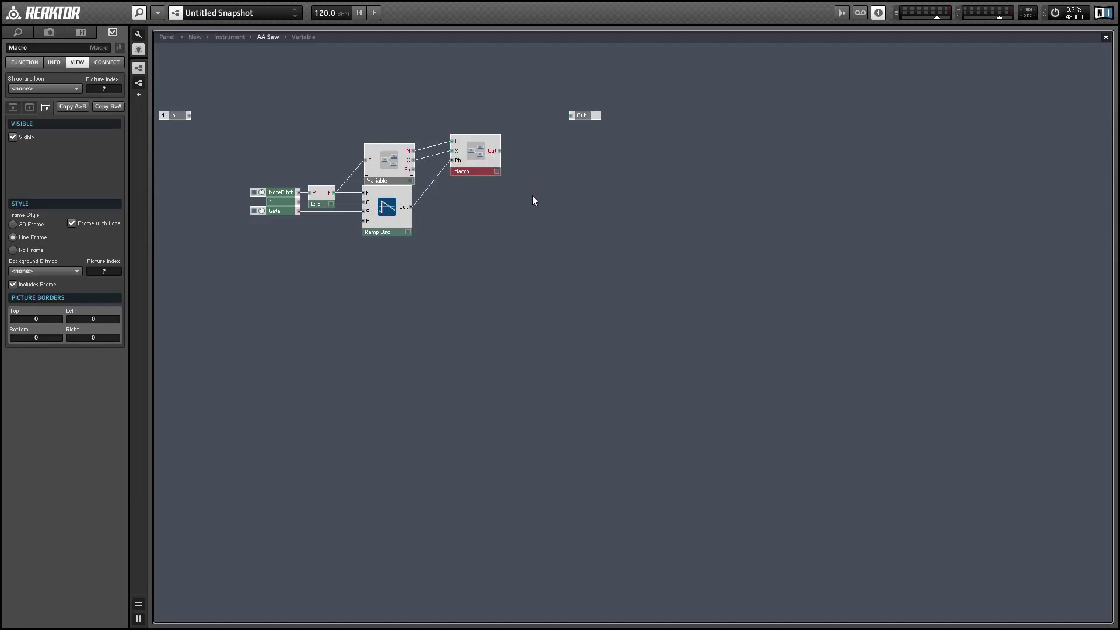
pyautogui.moveTo(491, 174); pyautogui.dragTo(474, 170)
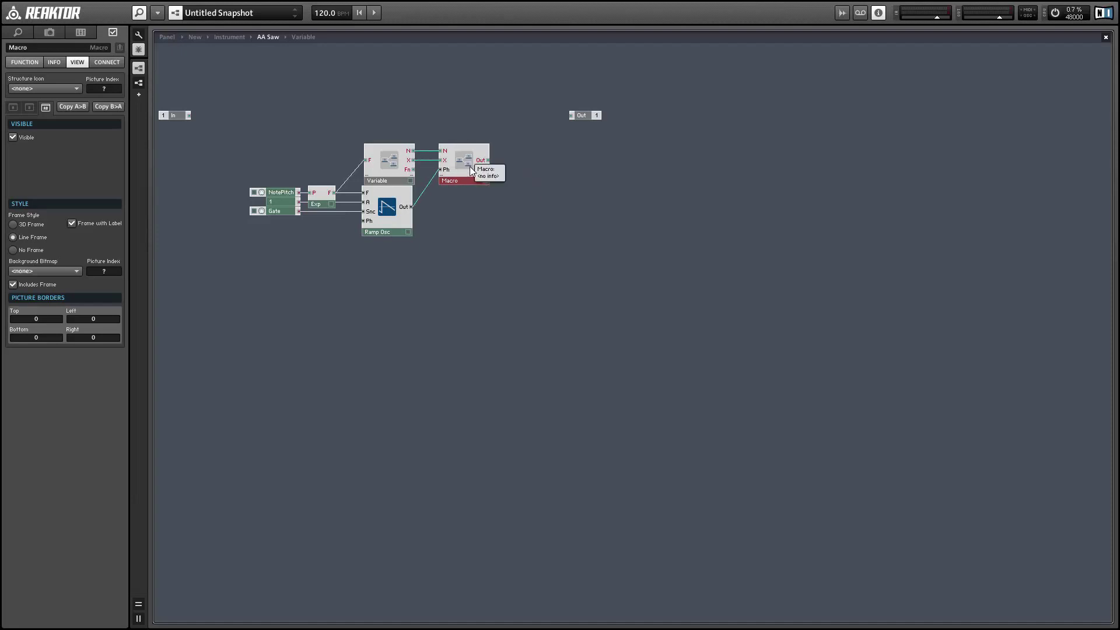
# - Open the new macro and rearrange its input ports, with N above X and Ph
pyautogui.doubleClick(474, 170)
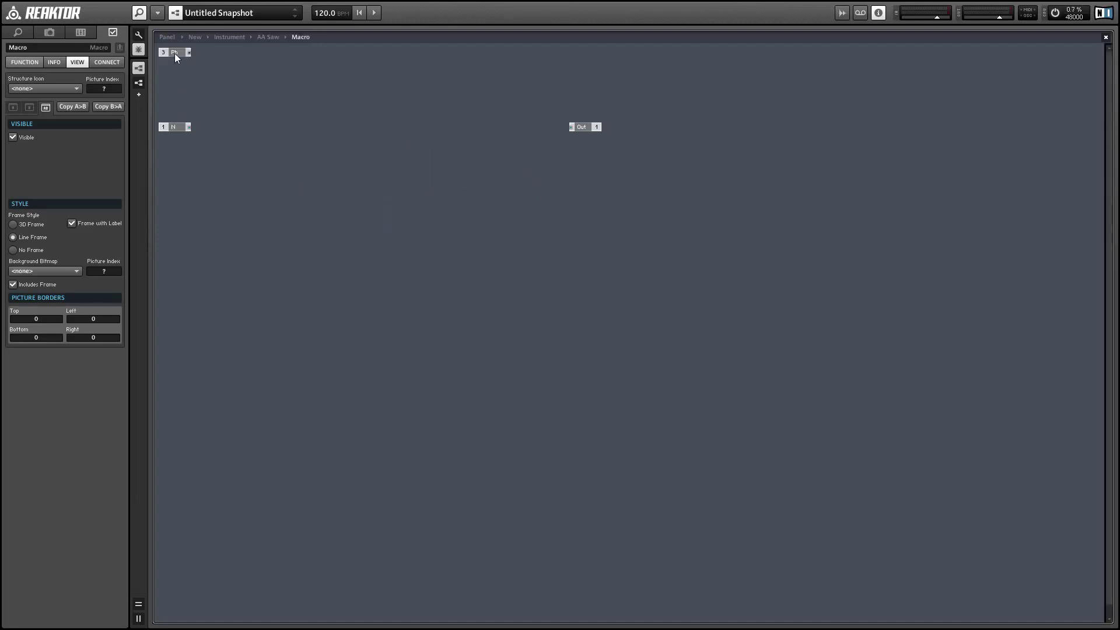
pyautogui.moveTo(175, 53); pyautogui.dragTo(253, 226)
pyautogui.moveTo(170, 58); pyautogui.dragTo(252, 219)
pyautogui.moveTo(173, 126); pyautogui.dragTo(257, 140)
# - Insert an Add module and wire the N port to one of its inputs
pyautogui.rightClick(339, 120)
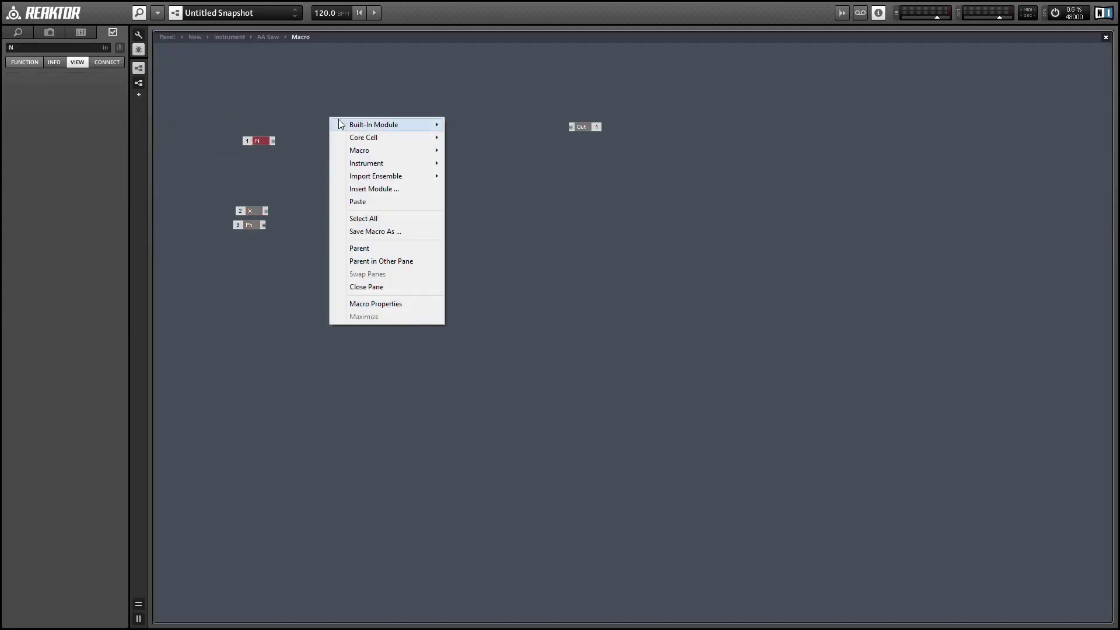
pyautogui.moveTo(340, 124)
pyautogui.moveTo(482, 170)
pyautogui.click(578, 188)
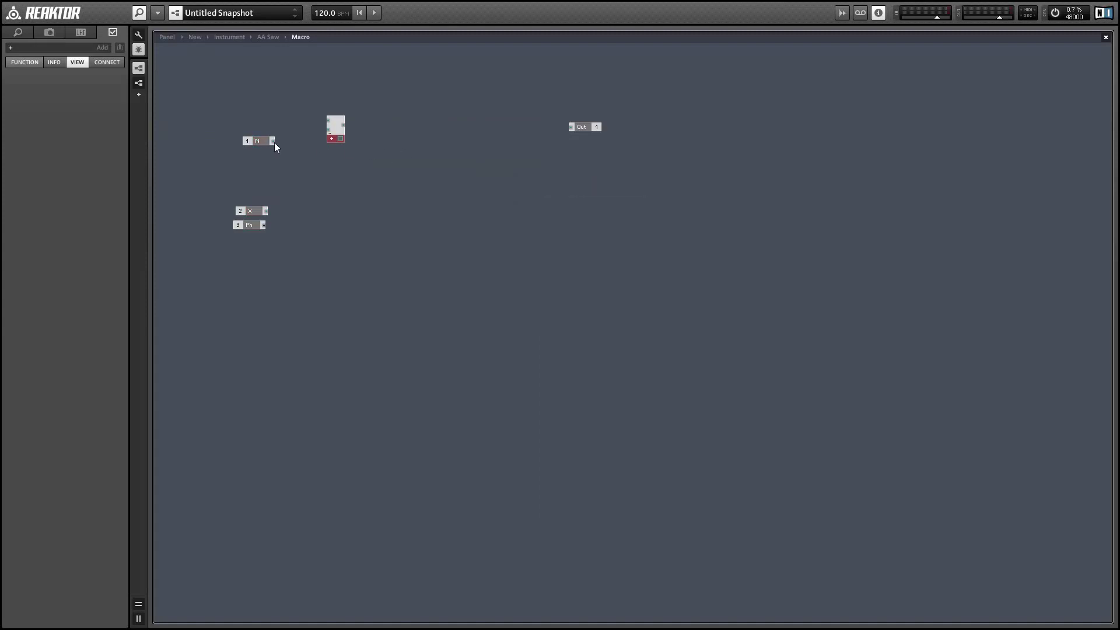
pyautogui.moveTo(273, 141); pyautogui.dragTo(337, 132)
# - Create a constant for the Add module's lower input, align the modules and set the constant to 0.5
pyautogui.rightClick(310, 159)
pyautogui.click(327, 173)
pyautogui.moveTo(22, 48); pyautogui.dragTo(2, 43)
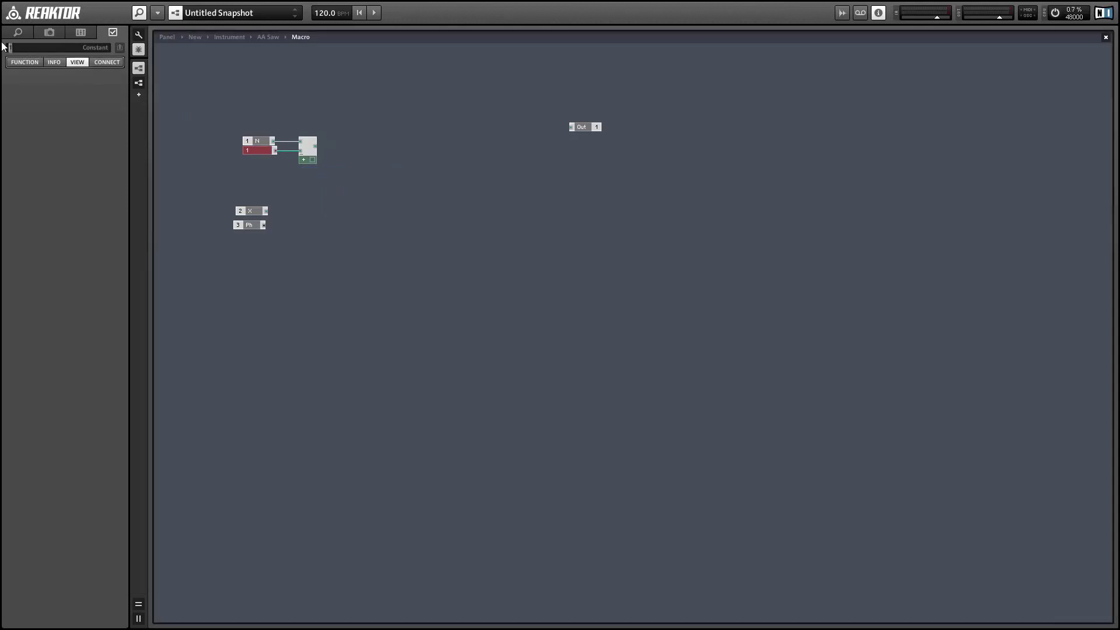
pyautogui.write('0.5')
pyautogui.press('Return')
# - Add a Multiply module with the adder's output on its upper input and the Ph port on its lower input
pyautogui.rightClick(387, 145)
pyautogui.moveTo(397, 152)
pyautogui.moveTo(544, 199)
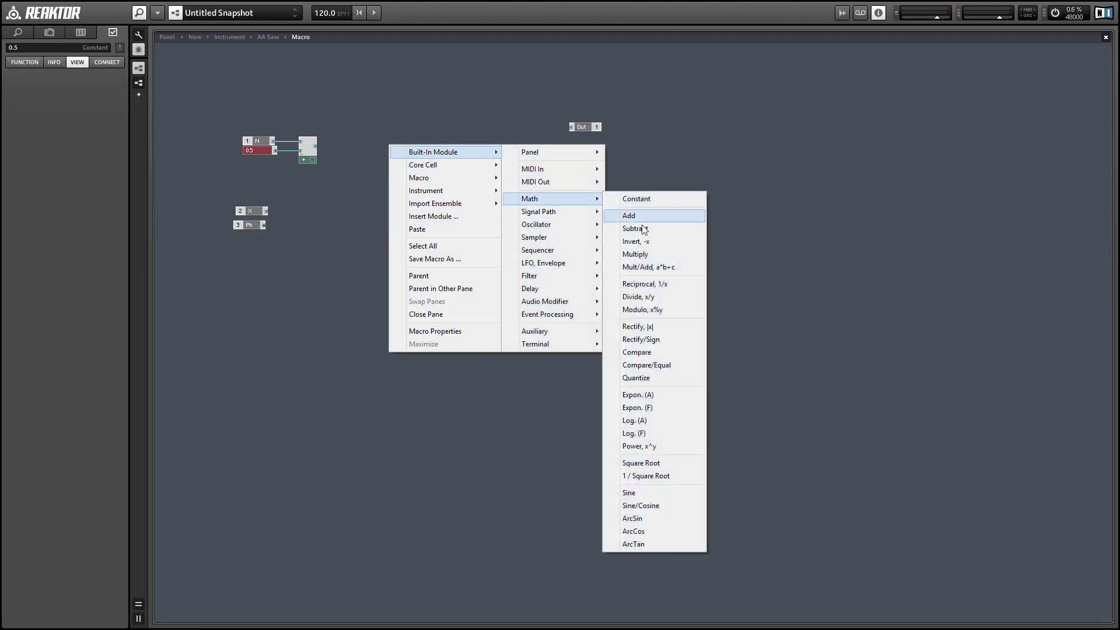
pyautogui.click(633, 254)
pyautogui.moveTo(315, 146); pyautogui.dragTo(388, 148)
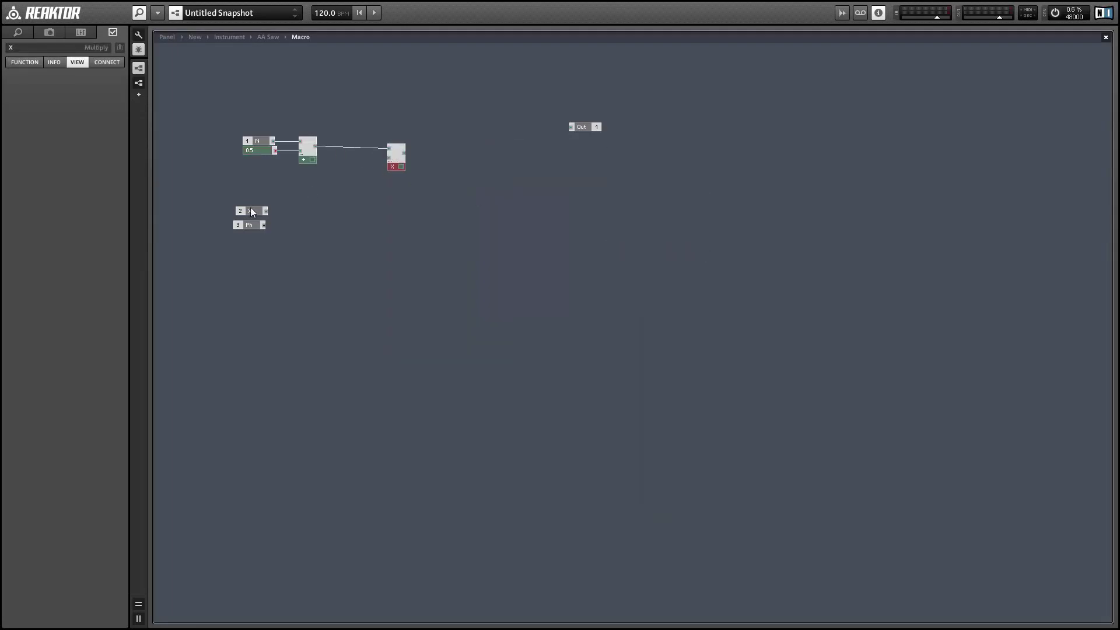
pyautogui.moveTo(250, 226); pyautogui.dragTo(363, 161)
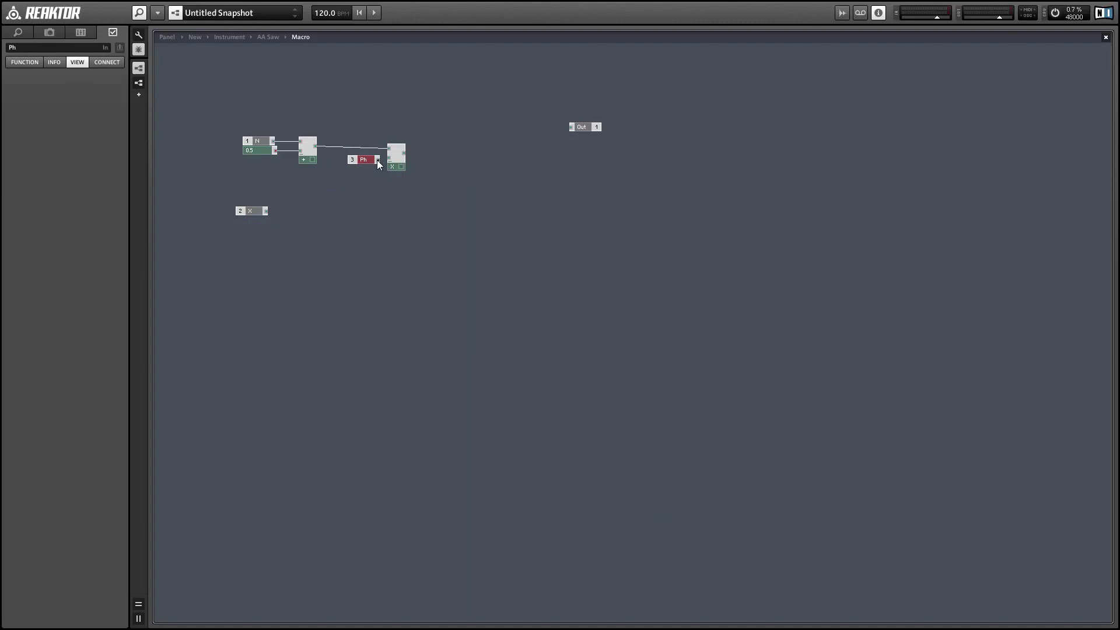
pyautogui.moveTo(354, 122); pyautogui.dragTo(348, 154)
pyautogui.click(360, 170)
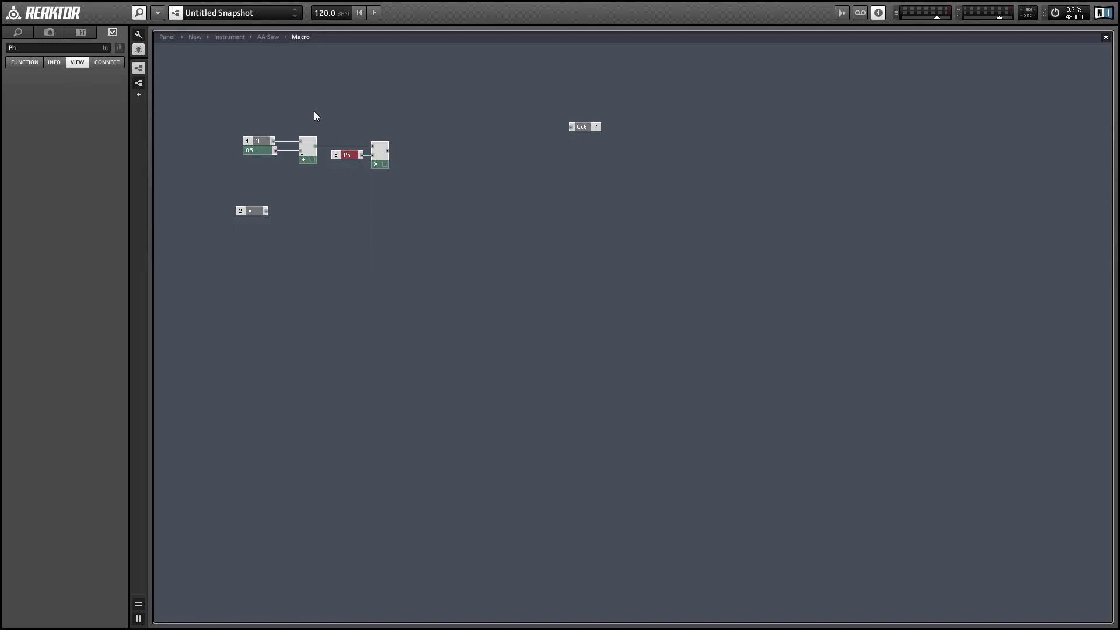
# - Add a Subtract module with the multiplier's output on its upper input and Ph on its lower input
pyautogui.rightClick(407, 92)
pyautogui.moveTo(455, 93)
pyautogui.moveTo(580, 138)
pyautogui.click(652, 171)
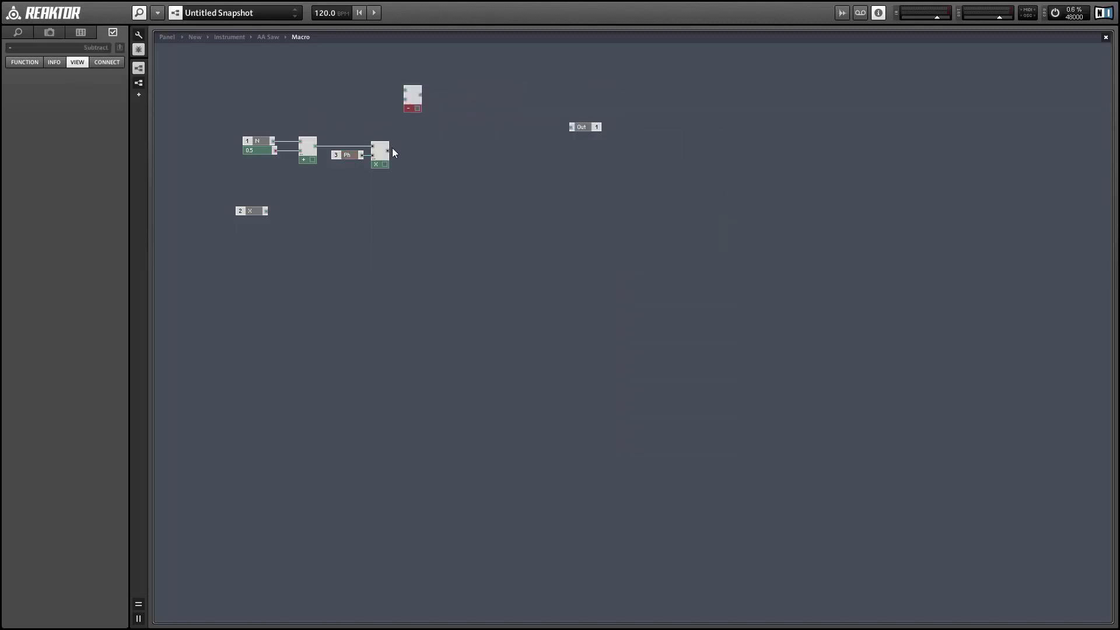
pyautogui.moveTo(388, 150)
pyautogui.mouseDown()
pyautogui.moveTo(407, 92)
pyautogui.moveTo(362, 155)
pyautogui.moveTo(349, 150)
pyautogui.moveTo(342, 99)
pyautogui.moveTo(411, 106)
pyautogui.moveTo(411, 143)
pyautogui.mouseUp()
pyautogui.click(467, 151)
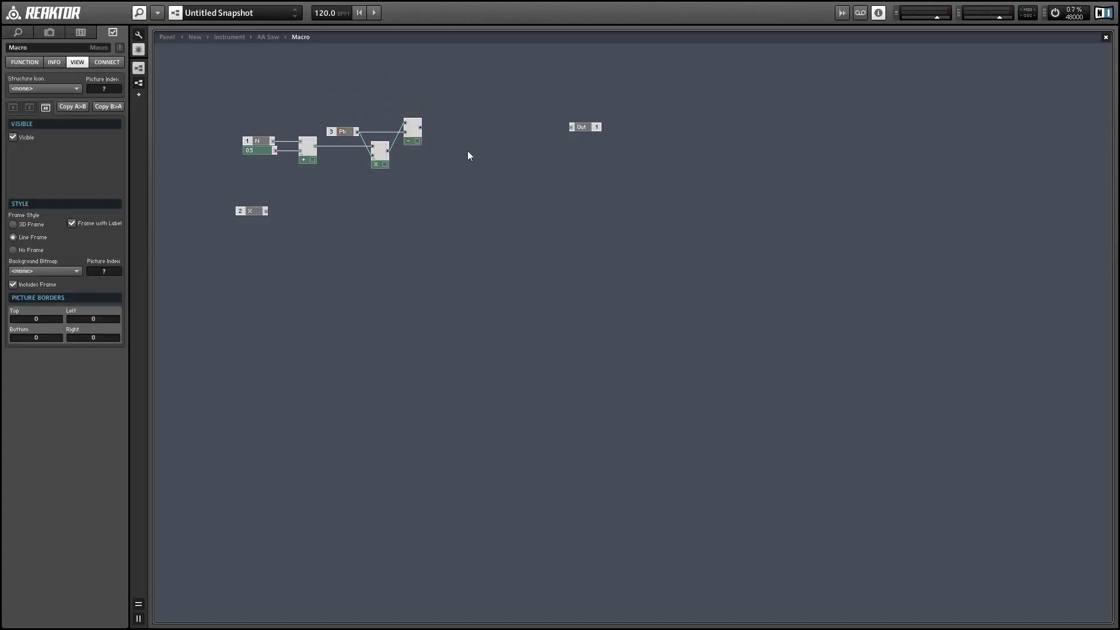
# - Add two Sine modules, wiring the subtractor's output to the first and the multiplier's output to the second
pyautogui.rightClick(484, 124)
pyautogui.moveTo(527, 126)
pyautogui.moveTo(649, 172)
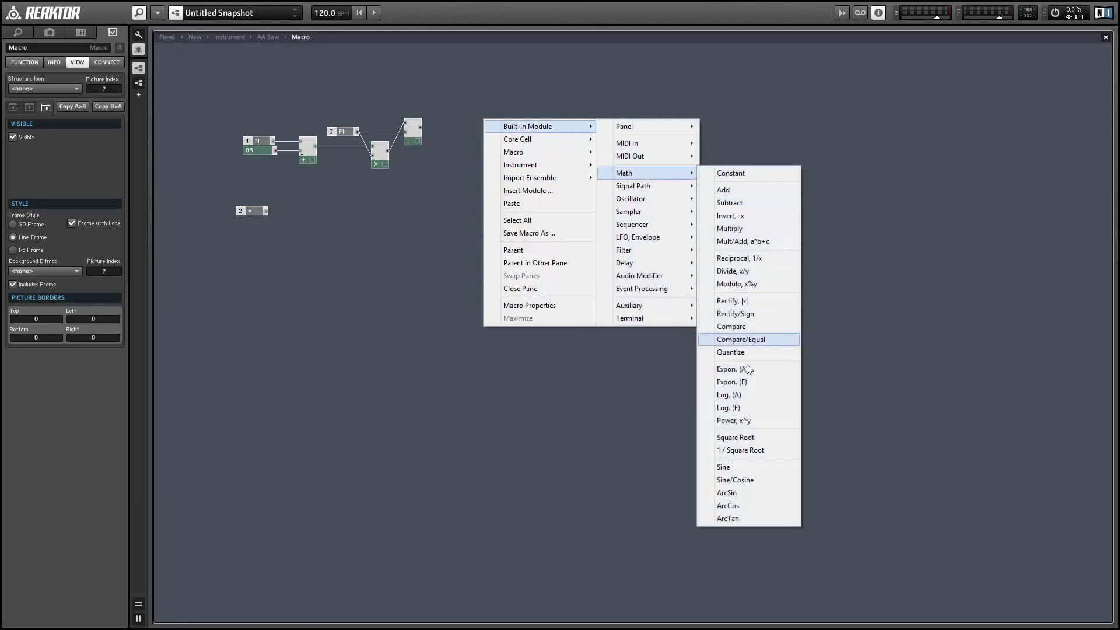
pyautogui.click(723, 467)
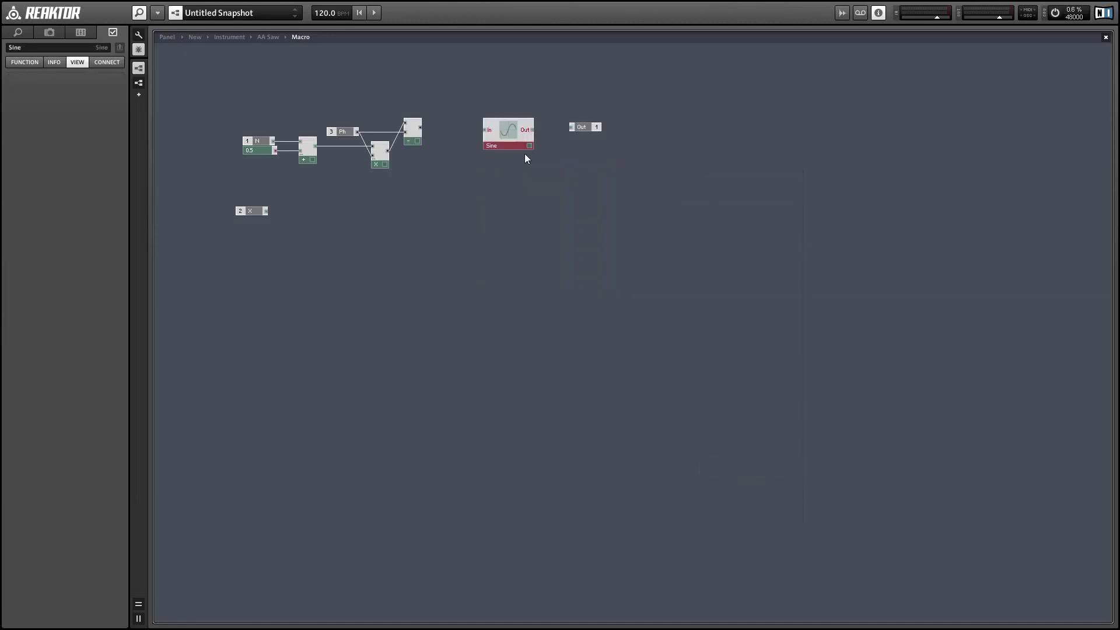
pyautogui.hotkey('ctrl', 'd')
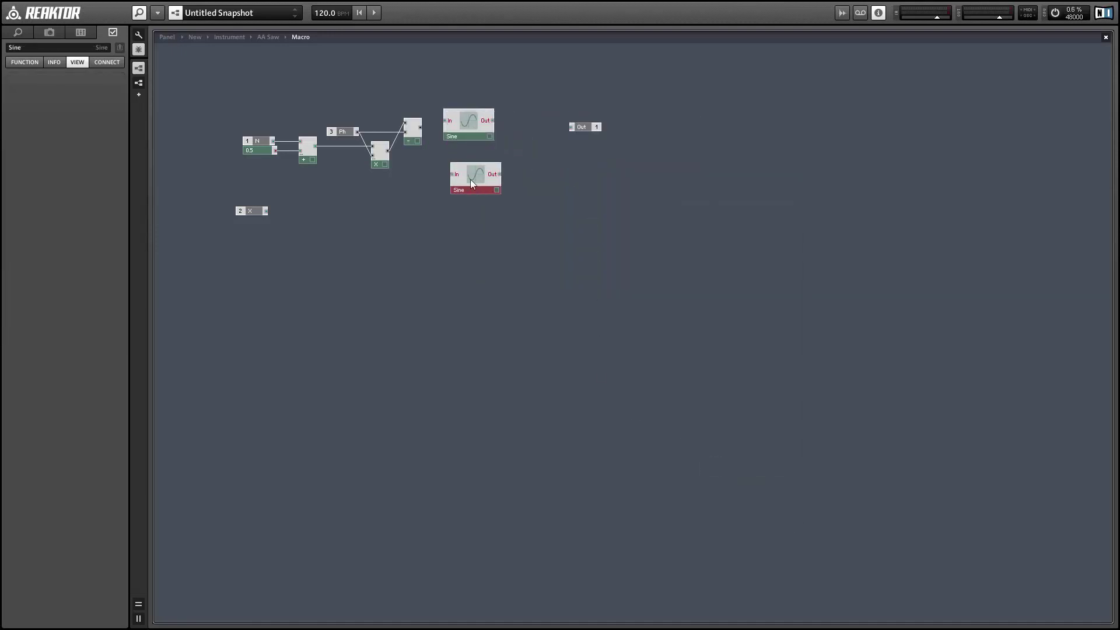
pyautogui.moveTo(420, 127); pyautogui.dragTo(479, 138)
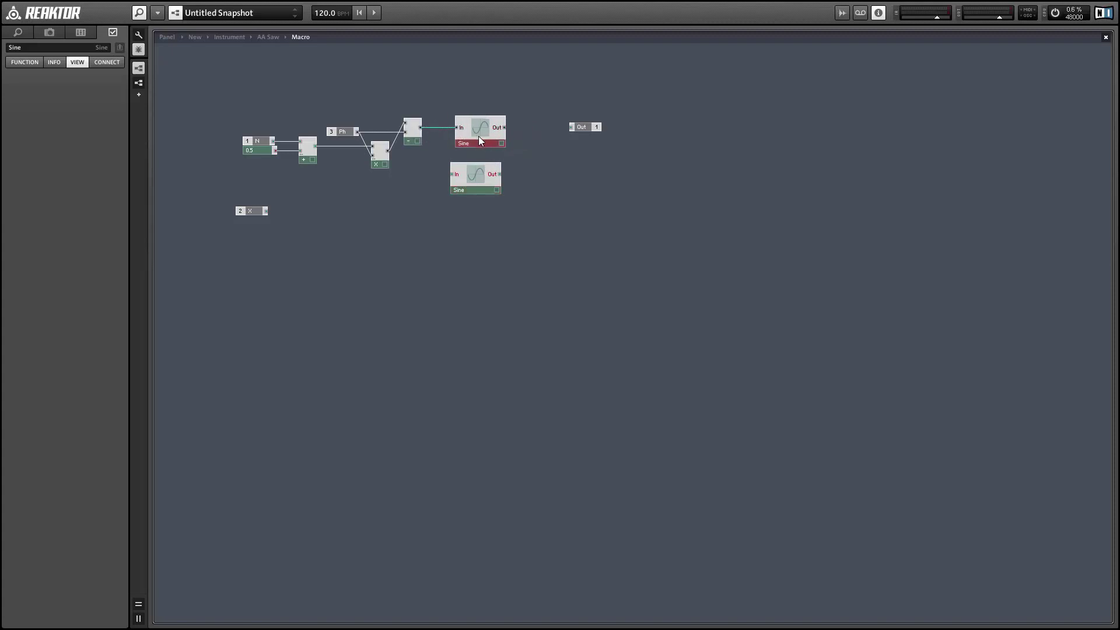
pyautogui.moveTo(388, 151); pyautogui.dragTo(542, 162)
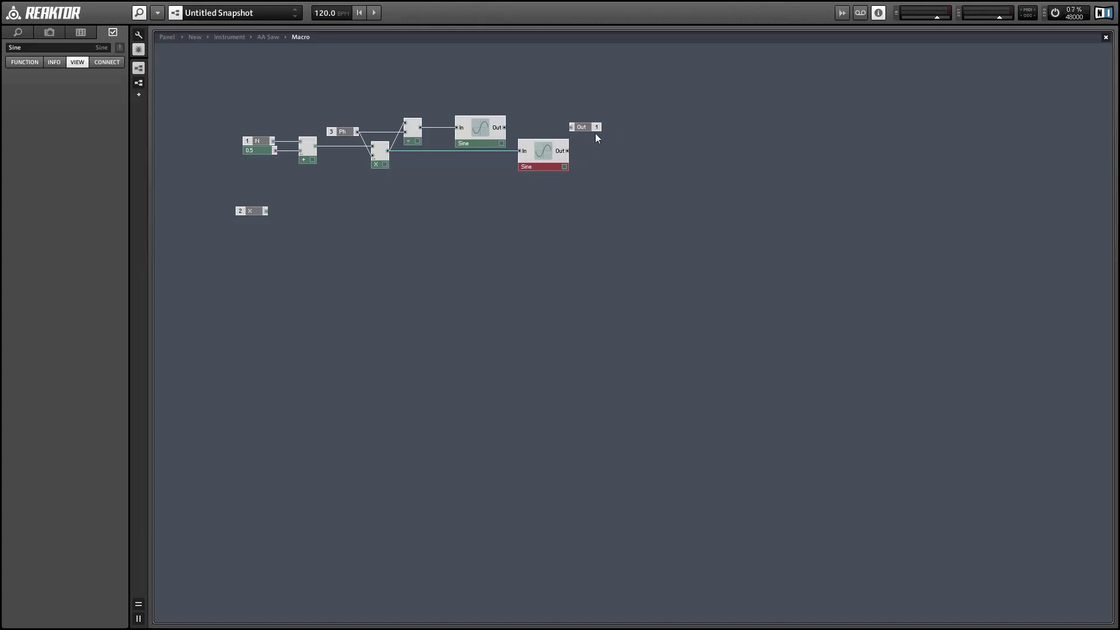
# - Move the Out port farther from the Sine modules to make room and insert a Crossfade module
pyautogui.moveTo(588, 127); pyautogui.dragTo(704, 150)
pyautogui.rightClick(628, 111)
pyautogui.moveTo(671, 117)
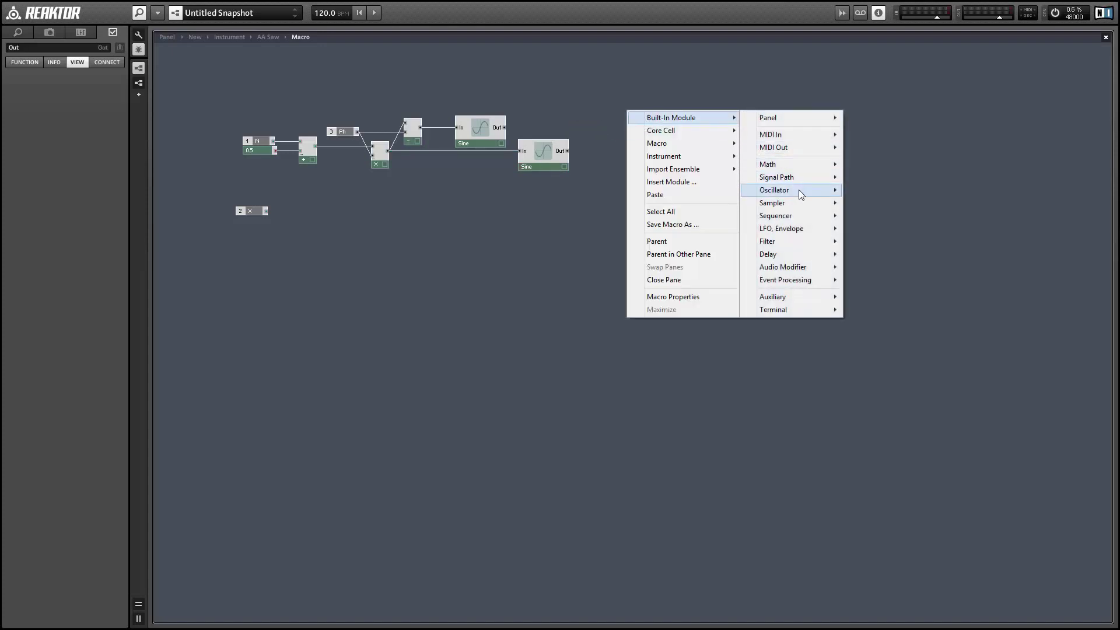
pyautogui.moveTo(796, 177)
pyautogui.click(880, 204)
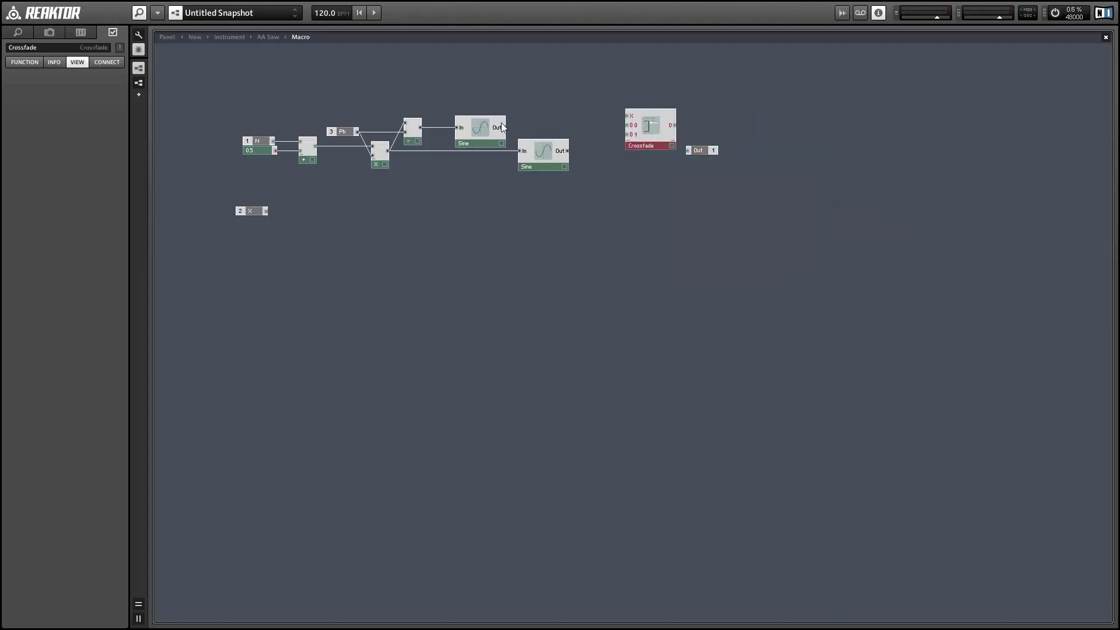
# - Wire the two Sine outputs to the Crossfade's 0 and 1 inputs and the X port to its X input
pyautogui.moveTo(501, 126); pyautogui.dragTo(628, 125)
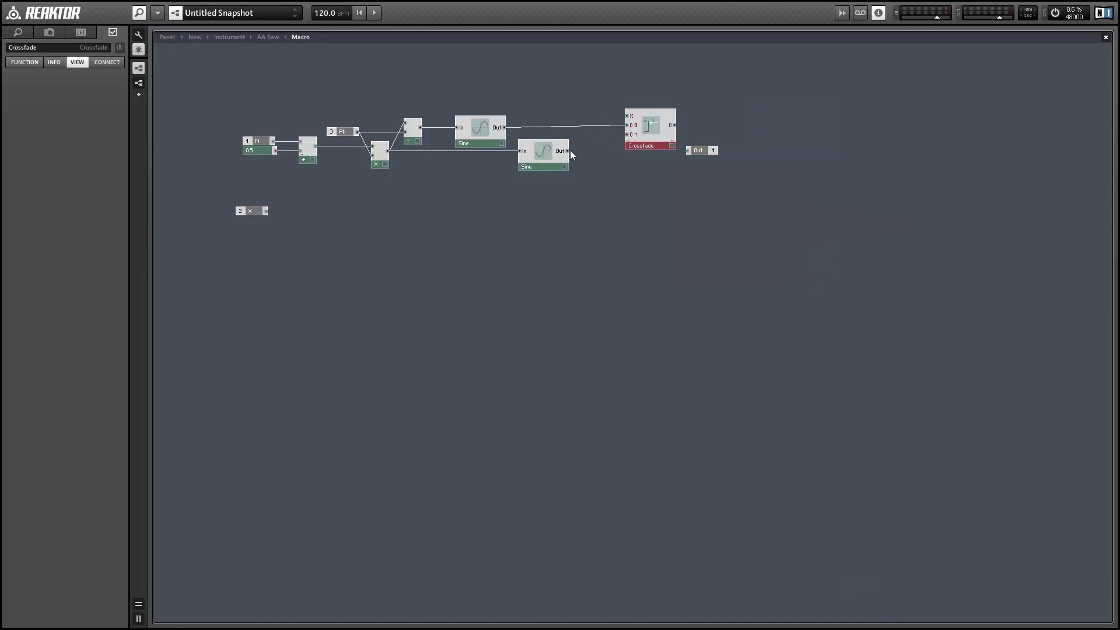
pyautogui.moveTo(567, 151); pyautogui.dragTo(621, 144)
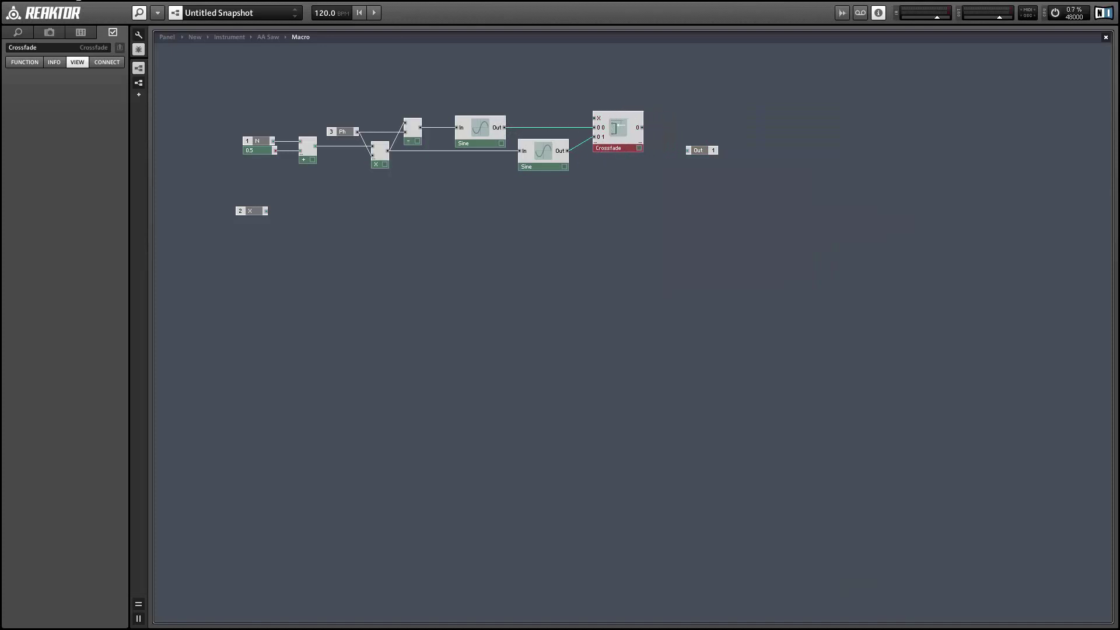
pyautogui.click(12, 62)
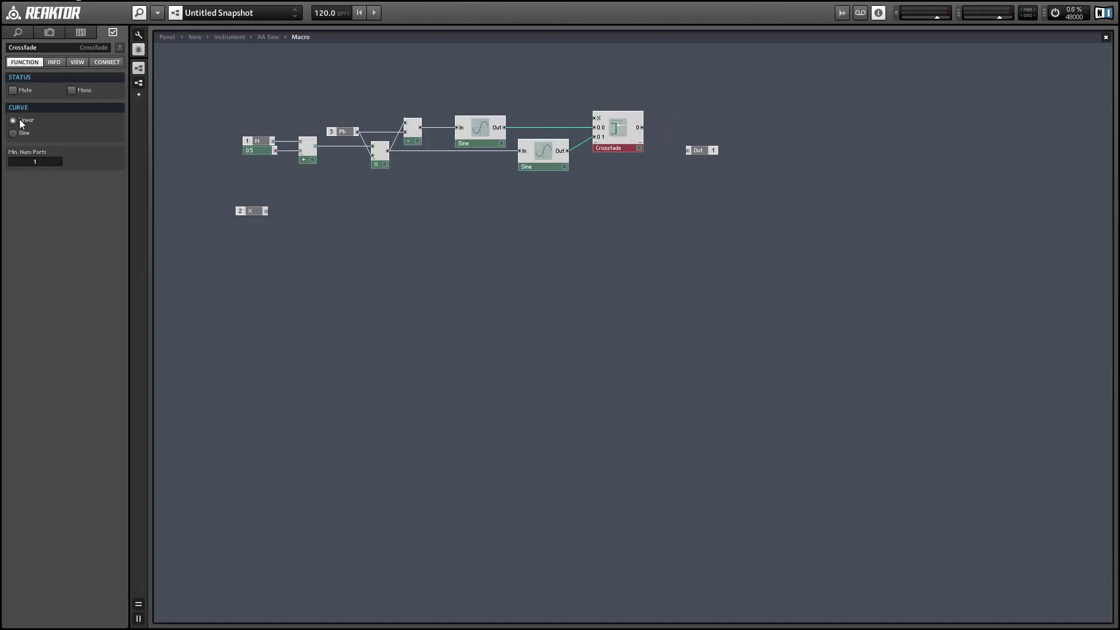
pyautogui.moveTo(250, 212); pyautogui.dragTo(555, 116)
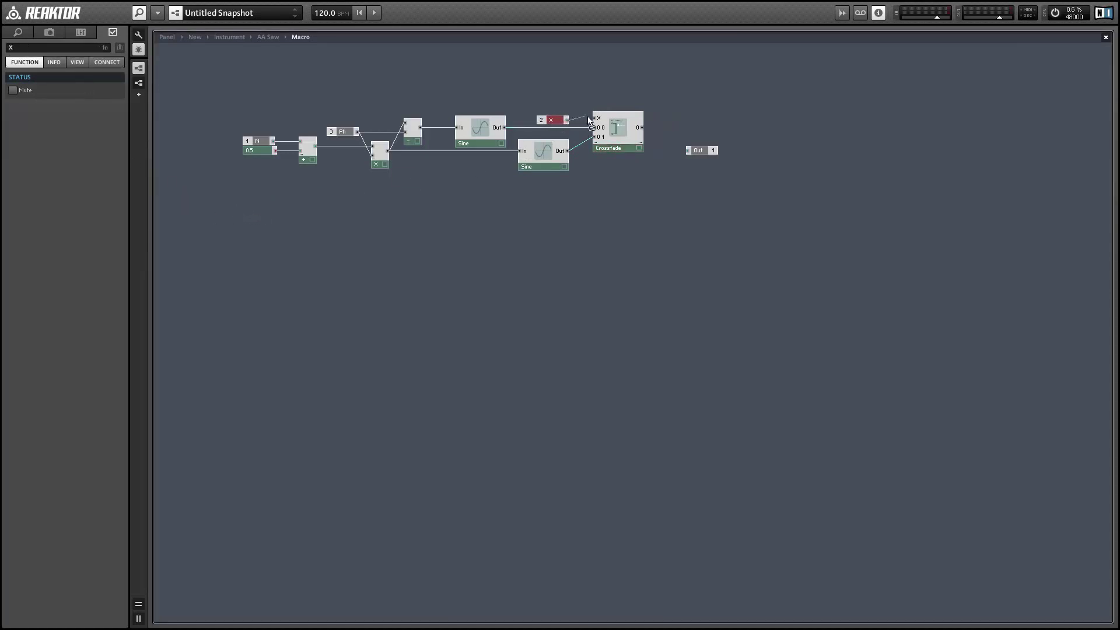
pyautogui.moveTo(620, 148); pyautogui.dragTo(618, 147)
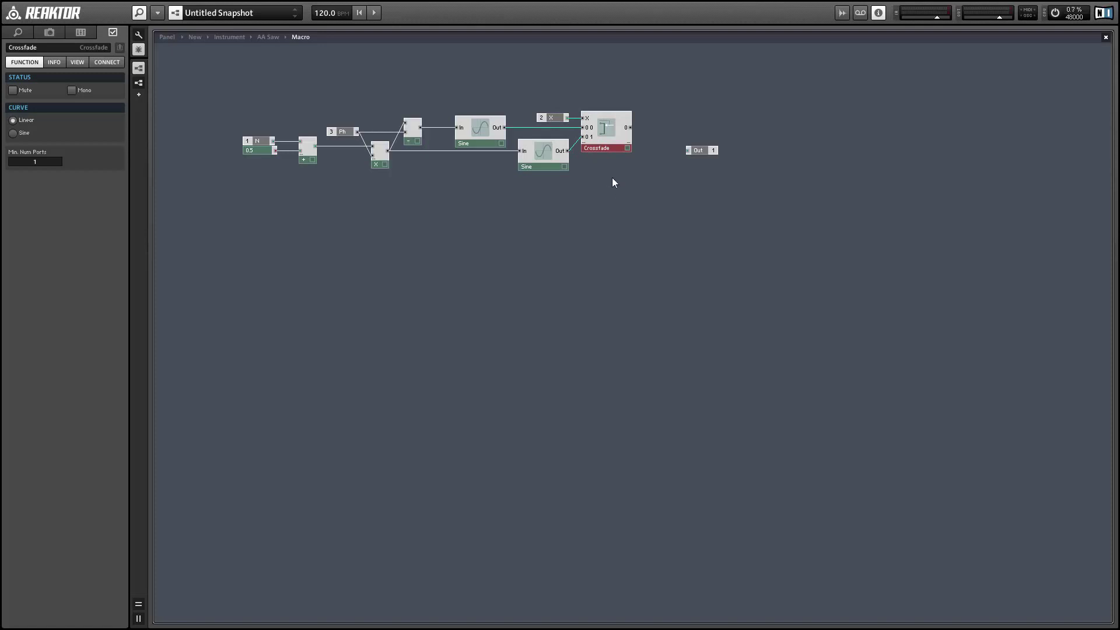
# - Add a Divide module with the Crossfade output on its upper input, moving the Out port farther away to make room
pyautogui.rightClick(677, 105)
pyautogui.moveTo(724, 111)
pyautogui.moveTo(851, 158)
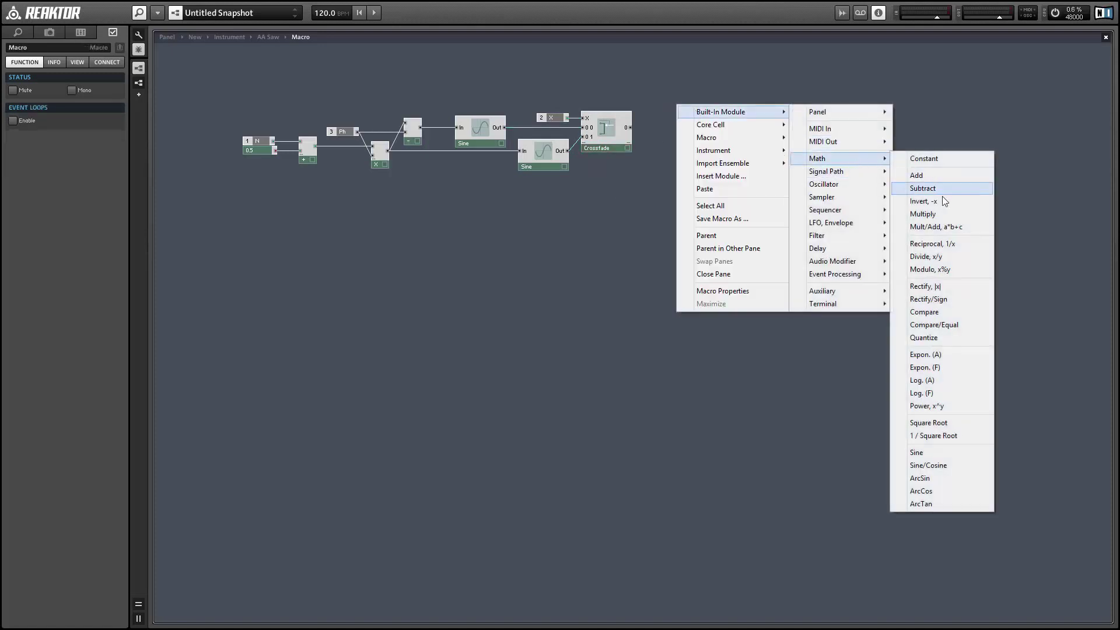
pyautogui.click(937, 257)
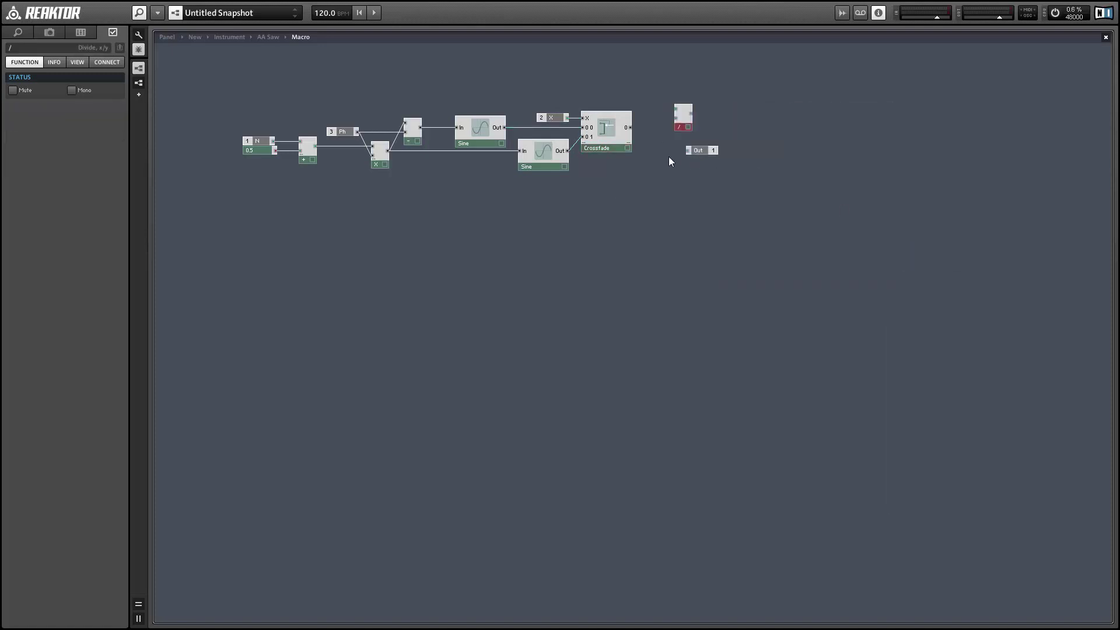
pyautogui.moveTo(625, 125); pyautogui.dragTo(816, 168)
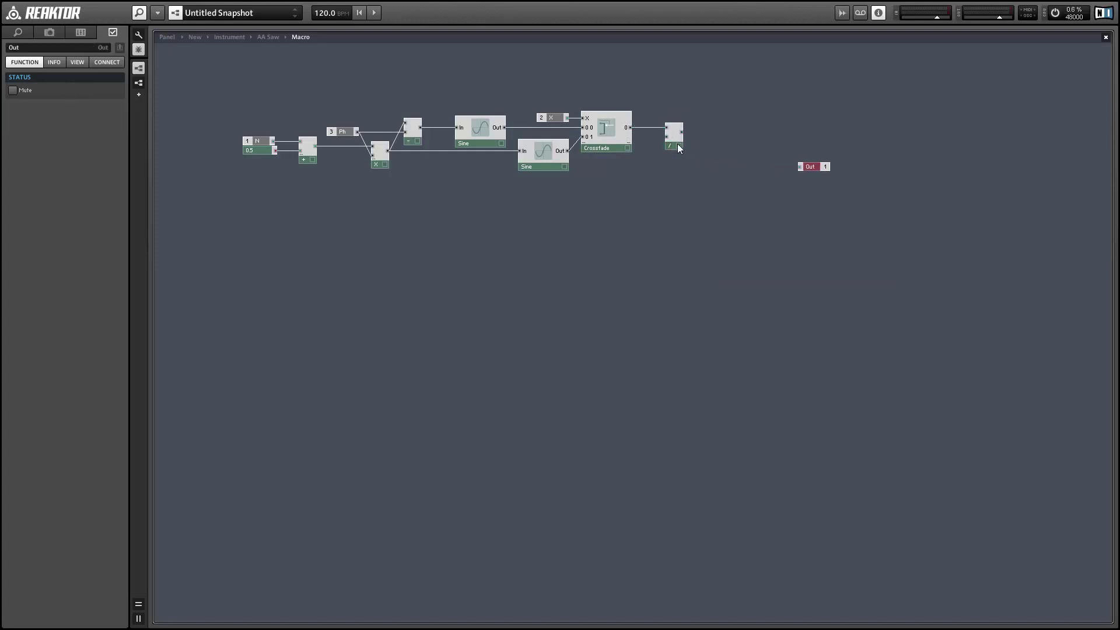
pyautogui.moveTo(679, 149); pyautogui.dragTo(696, 244)
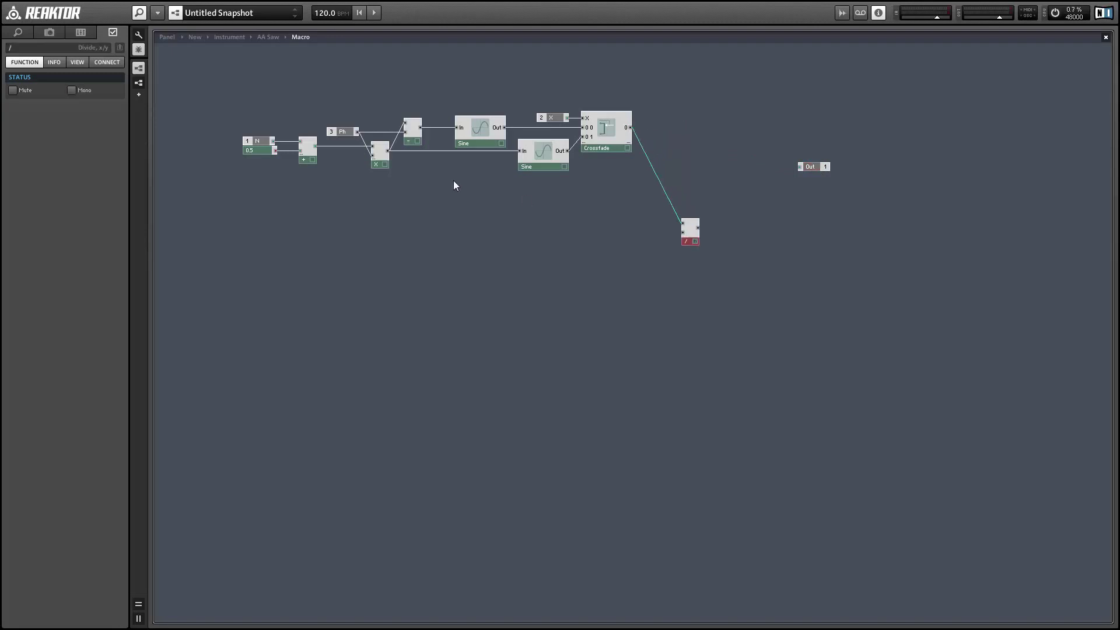
# - Add a Multiply module below the Sine modules with a 0.5 constant on its lower input
pyautogui.rightClick(447, 199)
pyautogui.moveTo(460, 201)
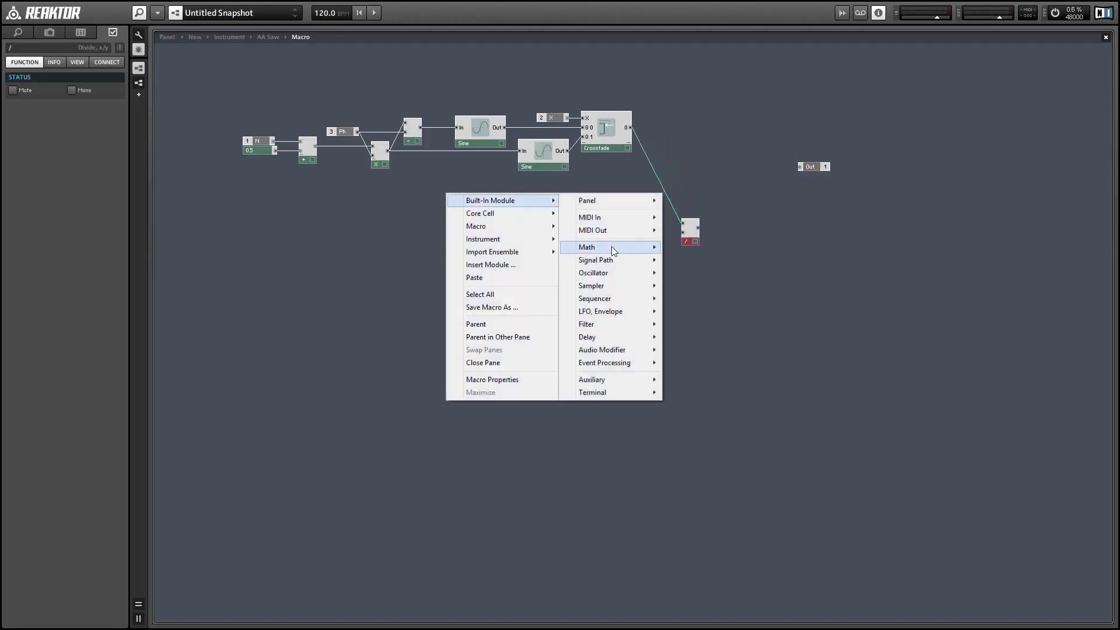
pyautogui.moveTo(611, 246)
pyautogui.click(700, 302)
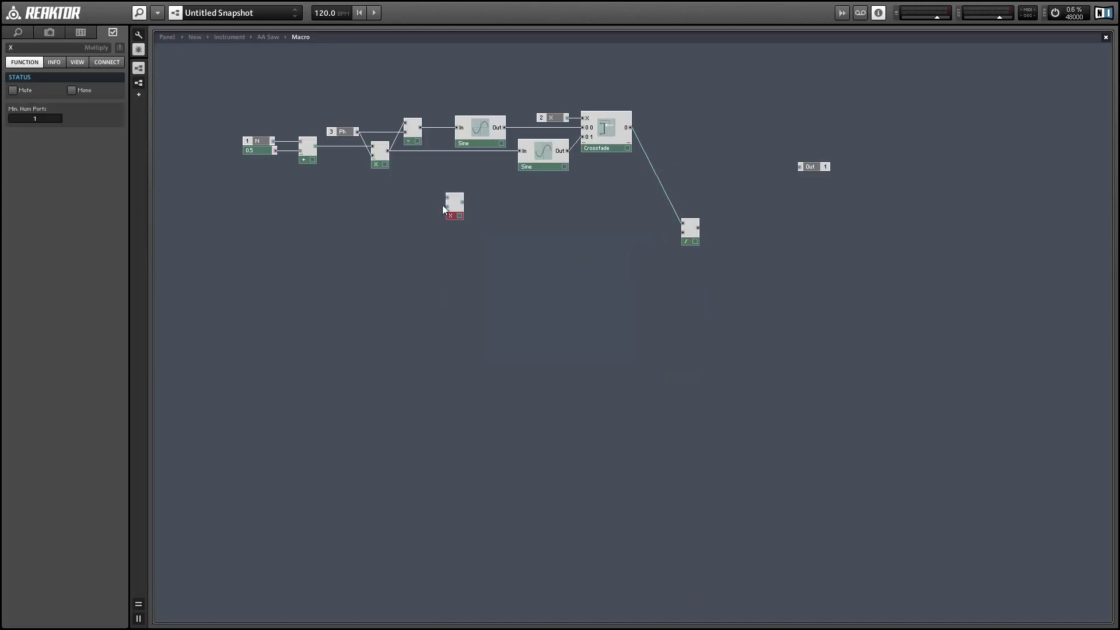
pyautogui.rightClick(449, 213)
pyautogui.click(493, 230)
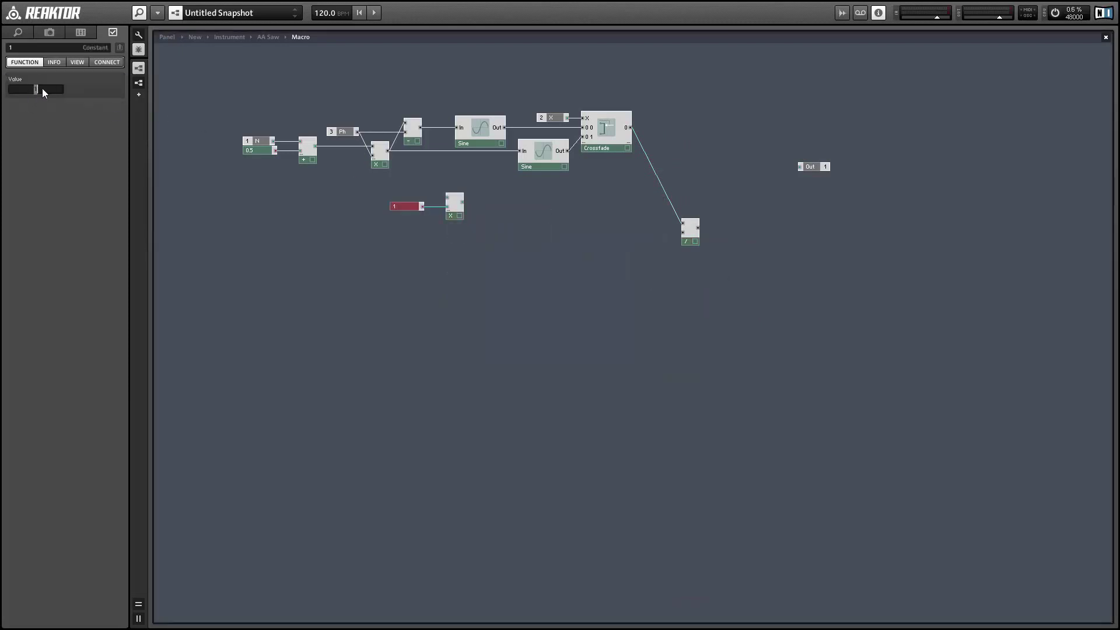
pyautogui.write('0.5')
pyautogui.press('Return')
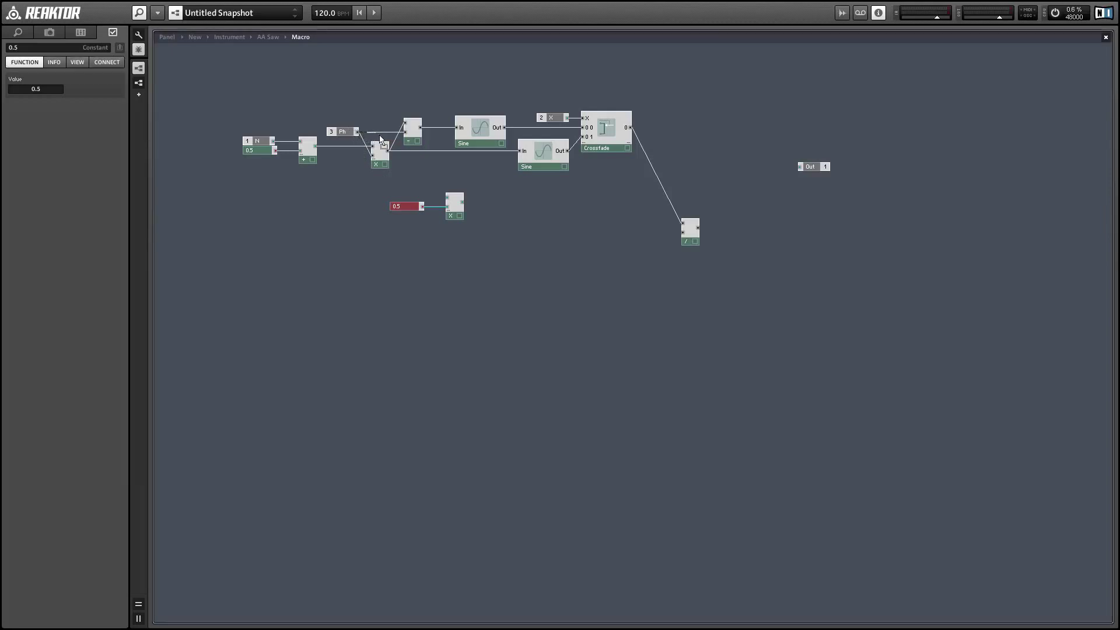
# - Wire Ph to the new multiplier's upper input and feed the multiplier's output into a duplicated Sine module
pyautogui.moveTo(439, 186); pyautogui.dragTo(554, 237)
pyautogui.click(557, 163)
pyautogui.hotkey('ctrl', 'd')
pyautogui.moveTo(565, 172); pyautogui.dragTo(591, 240)
pyautogui.click(565, 244)
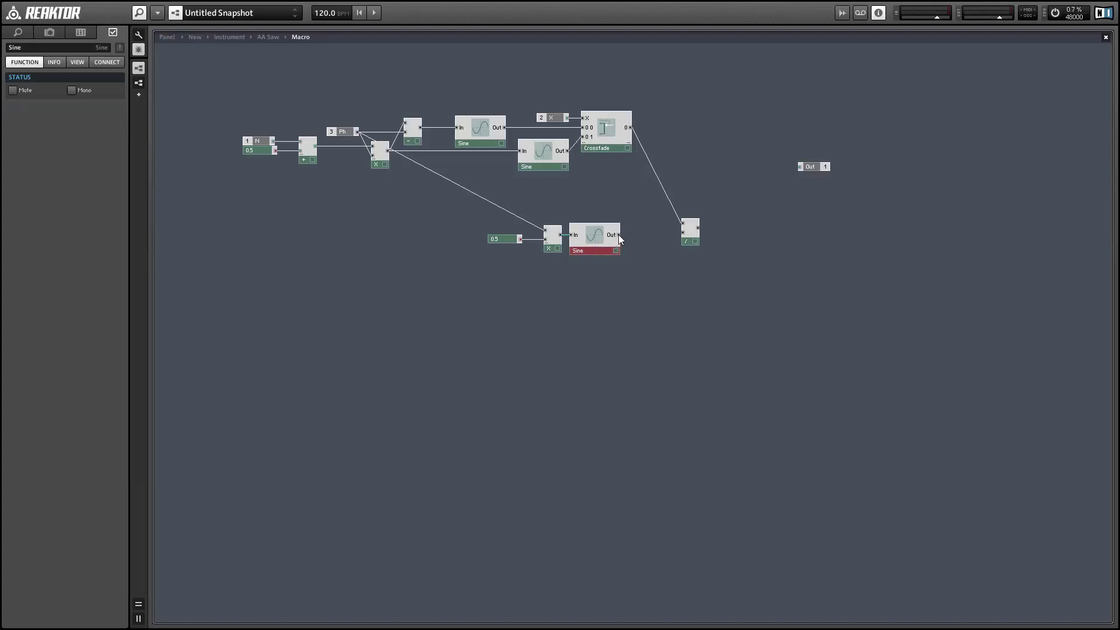
# - Wire the duplicated Sine's output to the divider's lower input and move this group closer beneath the upper modules
pyautogui.moveTo(679, 232); pyautogui.dragTo(682, 232)
pyautogui.moveTo(484, 215); pyautogui.dragTo(622, 243)
pyautogui.moveTo(482, 217); pyautogui.dragTo(716, 266)
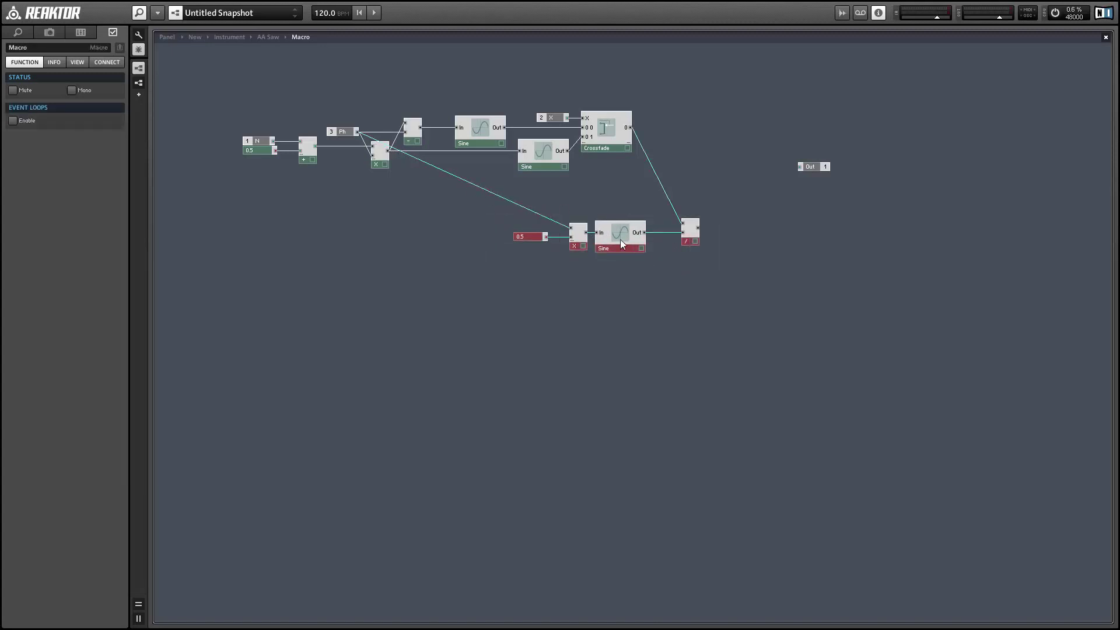
pyautogui.moveTo(620, 237); pyautogui.dragTo(608, 204)
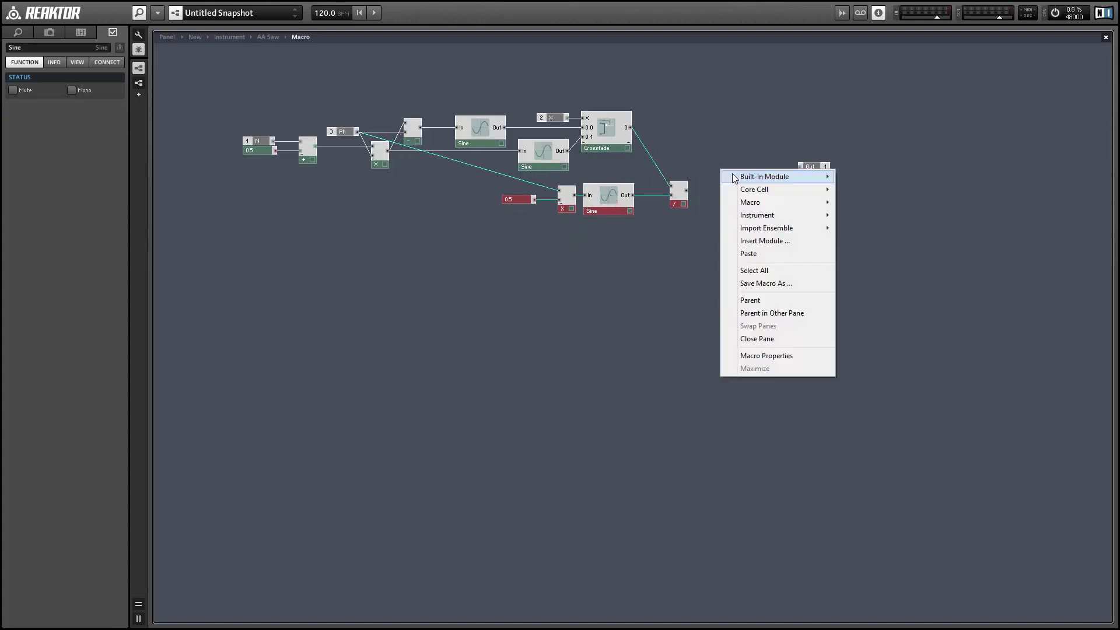
# - Add a Subtract module with the divider's output on its upper input and a constant of 1 on its lower input
pyautogui.moveTo(738, 178)
pyautogui.moveTo(864, 220)
pyautogui.click(968, 253)
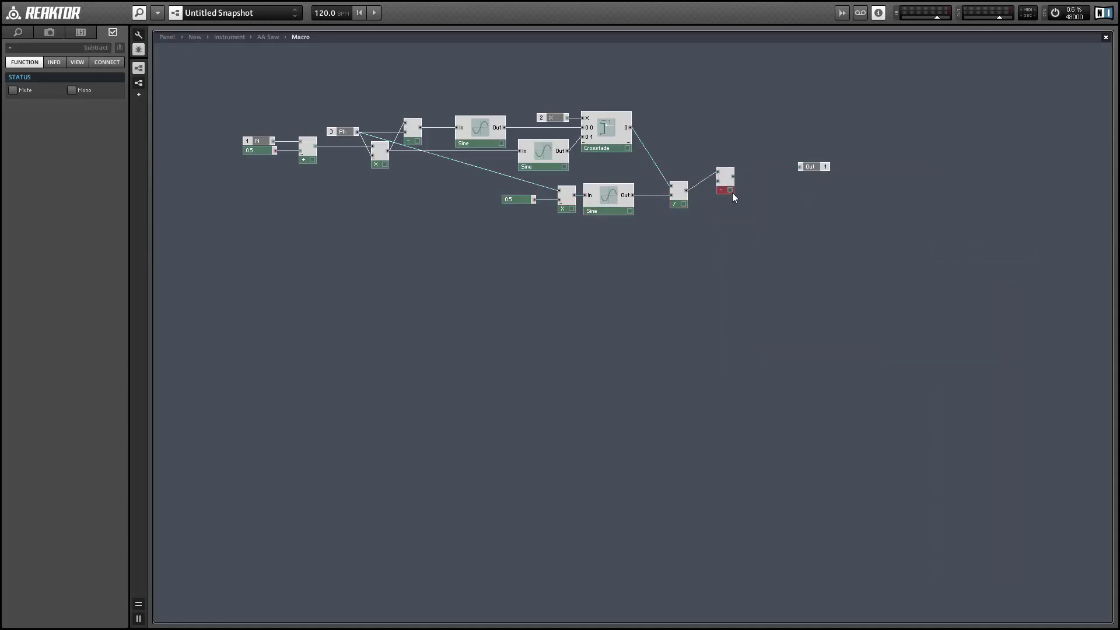
pyautogui.moveTo(727, 189); pyautogui.dragTo(745, 209)
pyautogui.rightClick(760, 200)
pyautogui.click(784, 220)
# - Add a Multiply module with the subtractor's output on its upper input and a 0.5 constant on its lower input
pyautogui.rightClick(780, 198)
pyautogui.moveTo(840, 202)
pyautogui.moveTo(934, 249)
pyautogui.click(1027, 305)
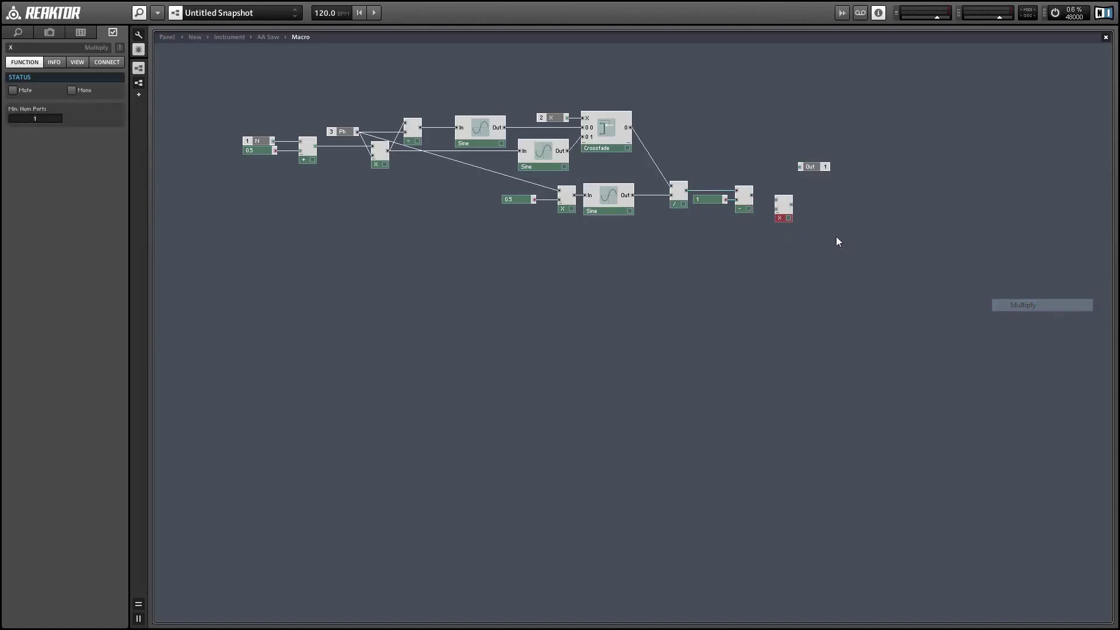
pyautogui.moveTo(754, 195); pyautogui.dragTo(711, 209)
pyautogui.rightClick(780, 207)
pyautogui.rightClick(778, 210)
pyautogui.click(822, 230)
pyautogui.doubleClick(25, 89)
pyautogui.write('.5')
pyautogui.press('Return')
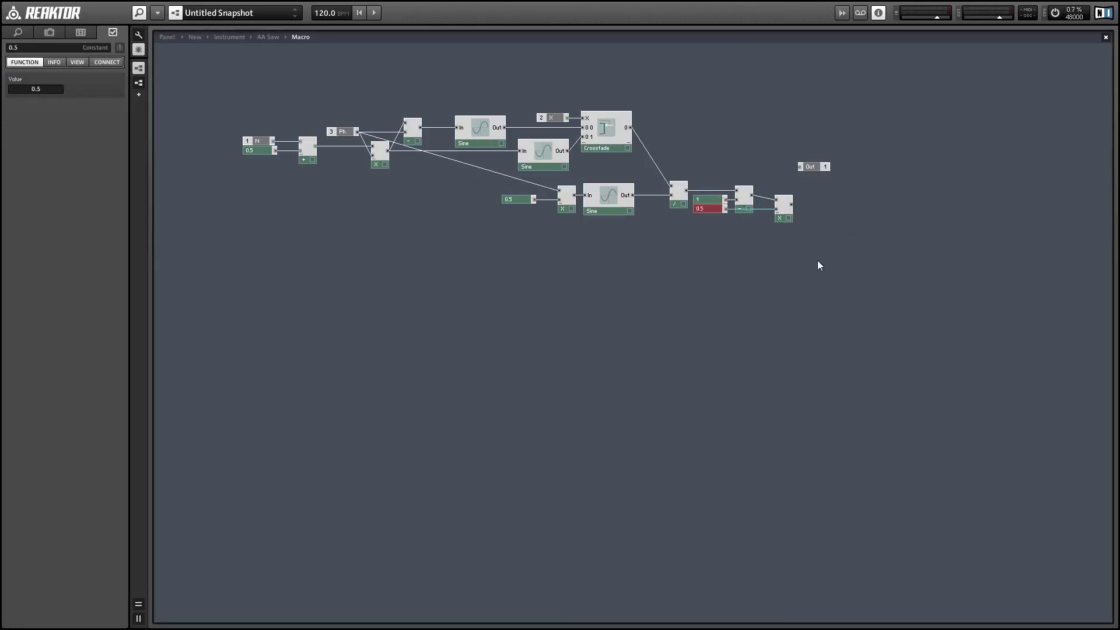
# - Wire the last multiplier's output to the Out port and place both modules close together
pyautogui.moveTo(787, 217); pyautogui.dragTo(781, 220)
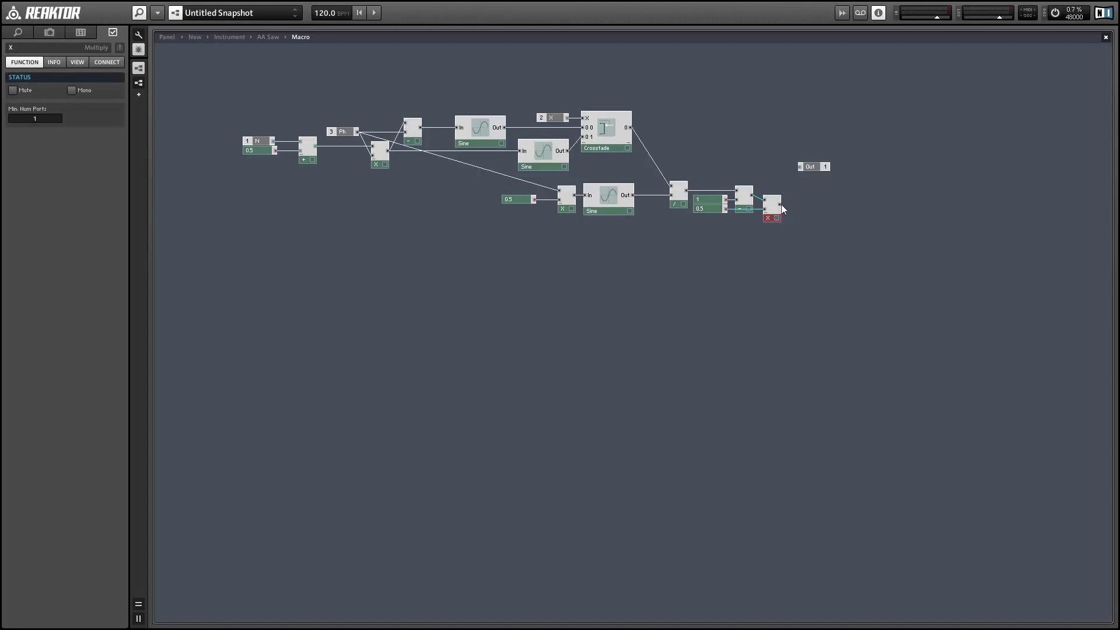
pyautogui.click(790, 188)
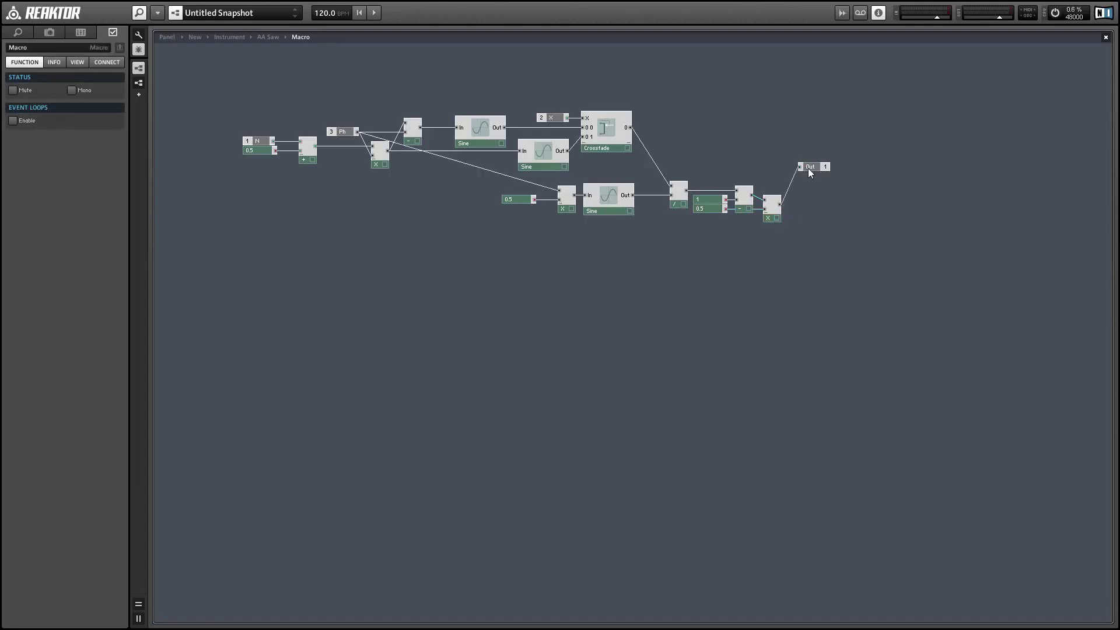
pyautogui.moveTo(810, 168); pyautogui.dragTo(806, 197)
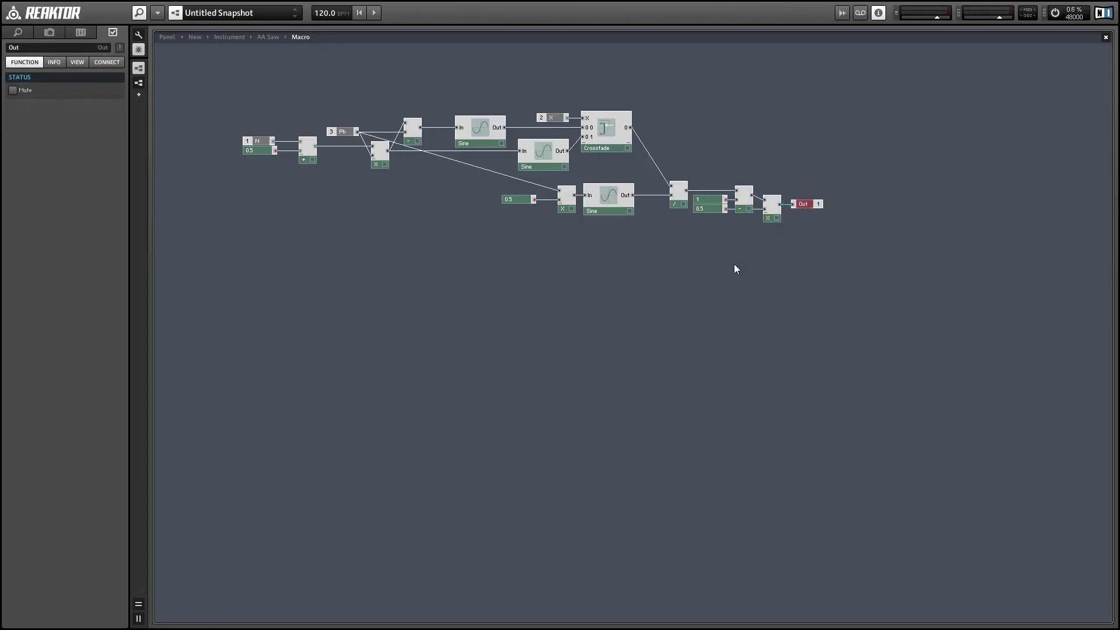
# - Return to the AA Saw structure and rename the macro fed by N, X and Ph to BLIT
pyautogui.click(671, 283)
pyautogui.doubleClick(661, 283)
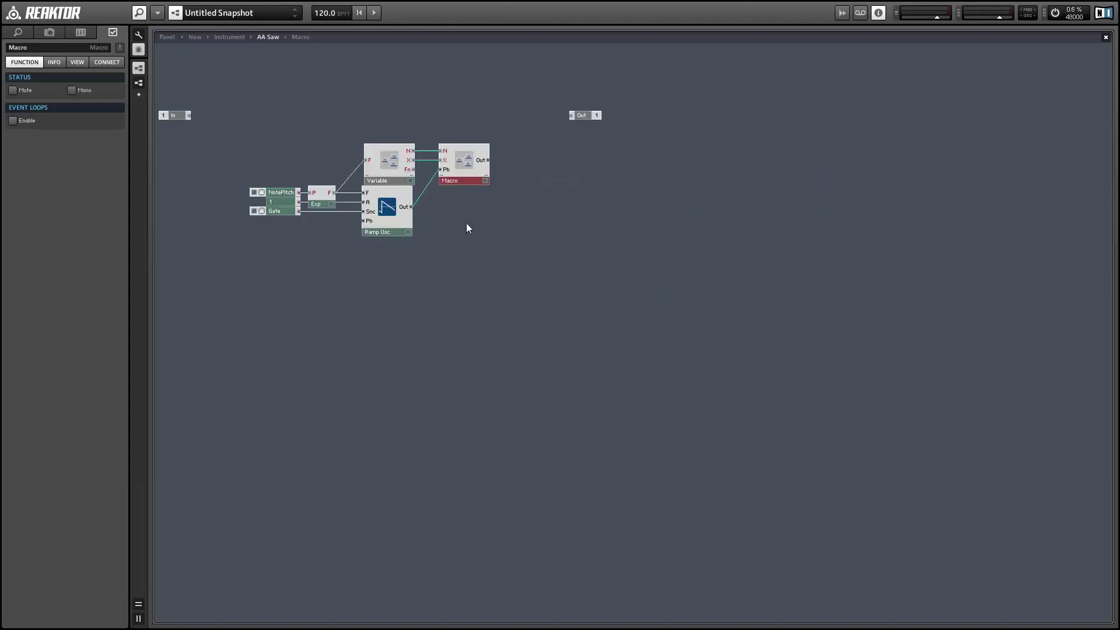
pyautogui.moveTo(466, 174); pyautogui.dragTo(462, 174)
pyautogui.click(21, 49)
pyautogui.write('BLIT')
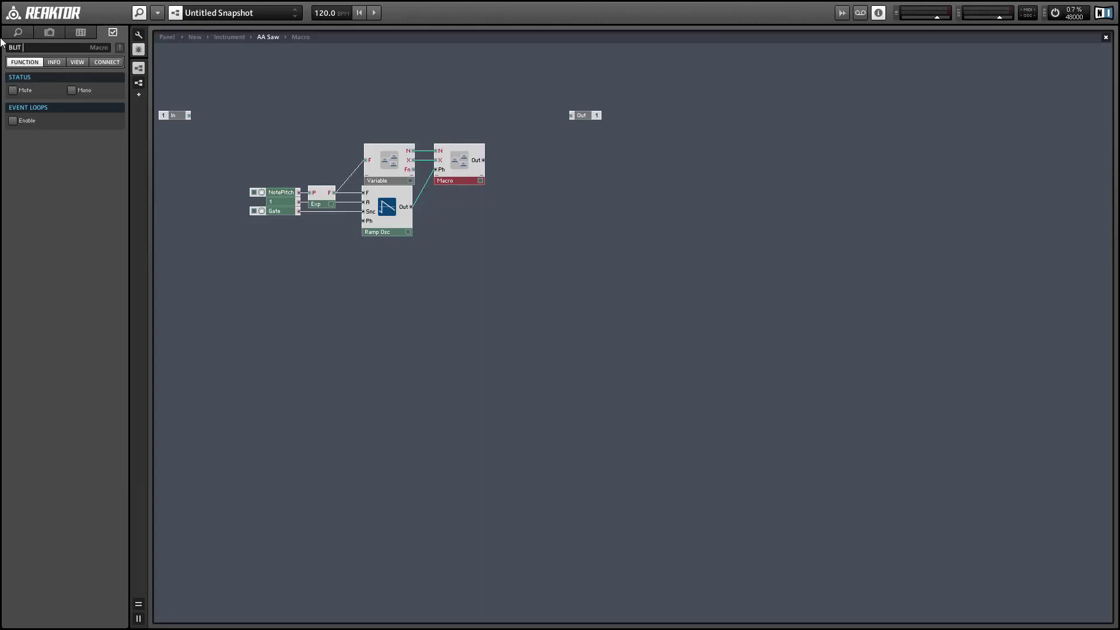
pyautogui.press('Return')
# - Insert a new macro in the AA Saw structure and name it Integrate
pyautogui.click(542, 234)
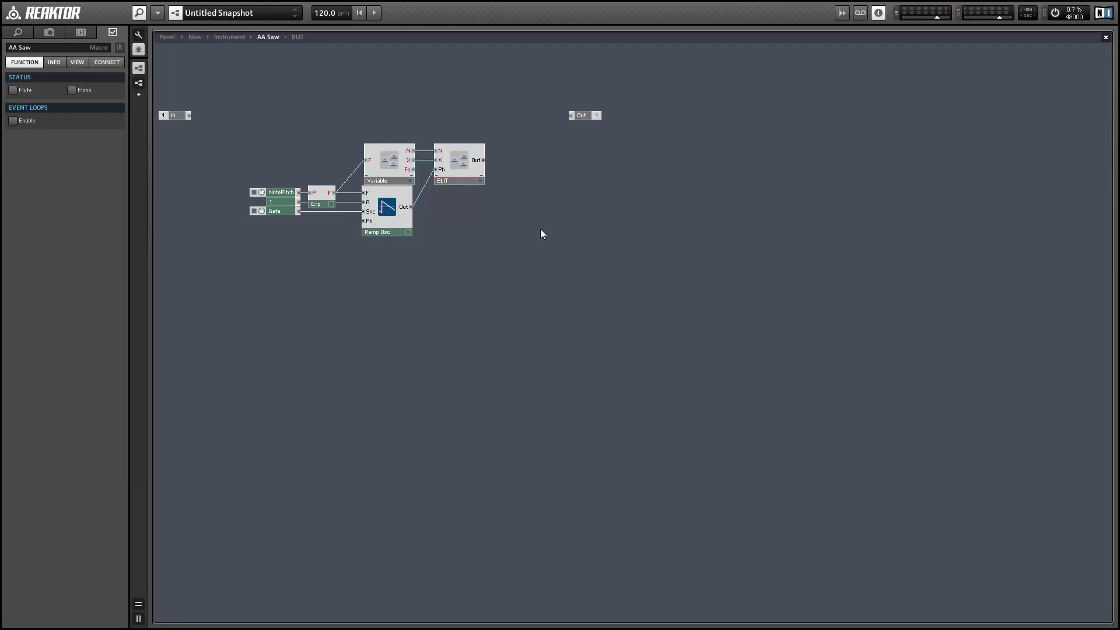
pyautogui.press('Return')
pyautogui.write('mac')
pyautogui.press('Return')
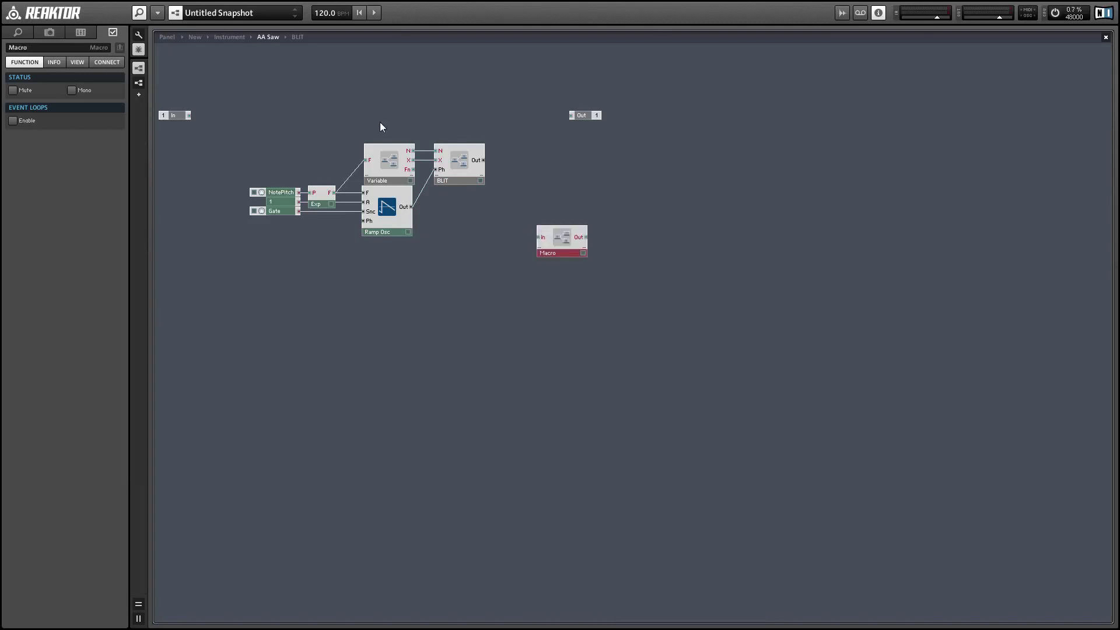
pyautogui.doubleClick(35, 47)
pyautogui.write('Inte')
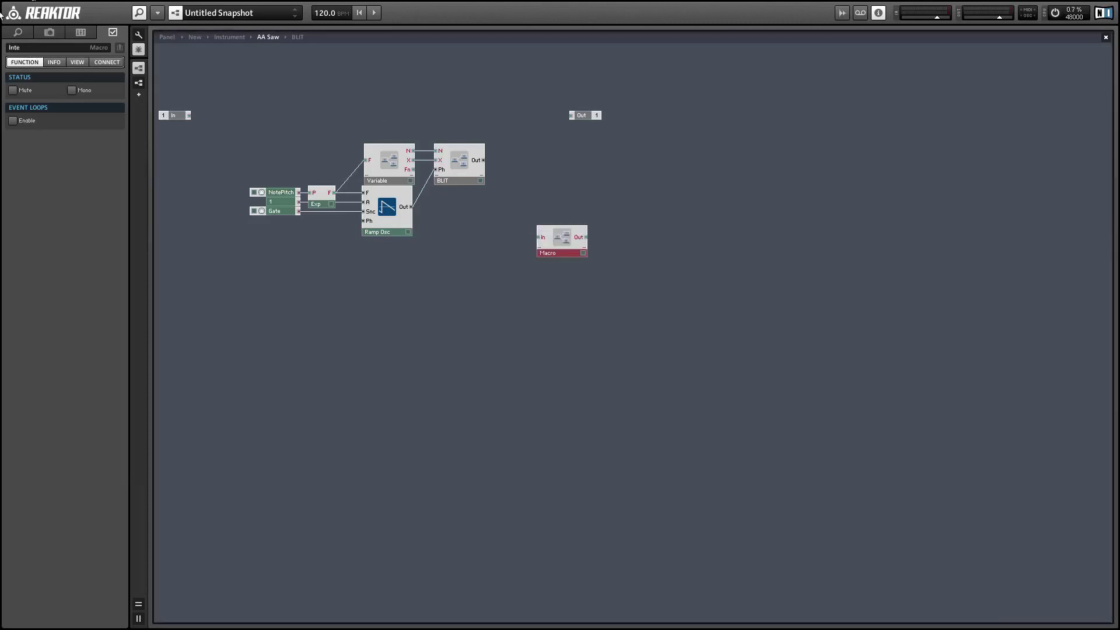
pyautogui.write('grate')
pyautogui.press('Return')
# - Wire Variable's Fn output and the BLIT output into the Integrate macro, place it beside BLIT and open it
pyautogui.moveTo(413, 169); pyautogui.dragTo(541, 239)
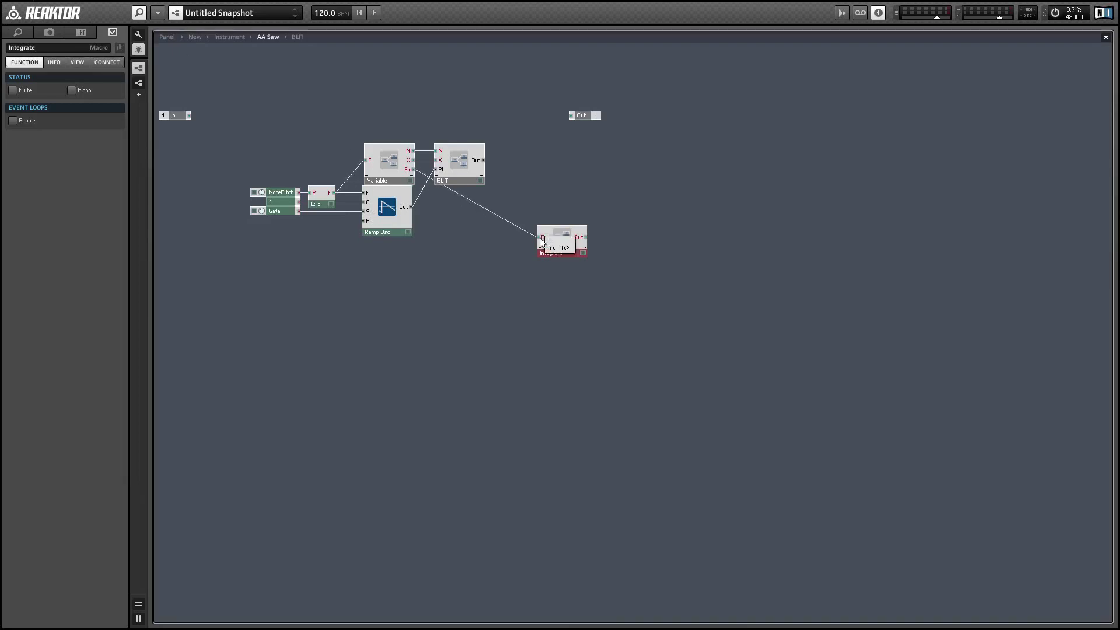
pyautogui.moveTo(483, 160); pyautogui.dragTo(551, 182)
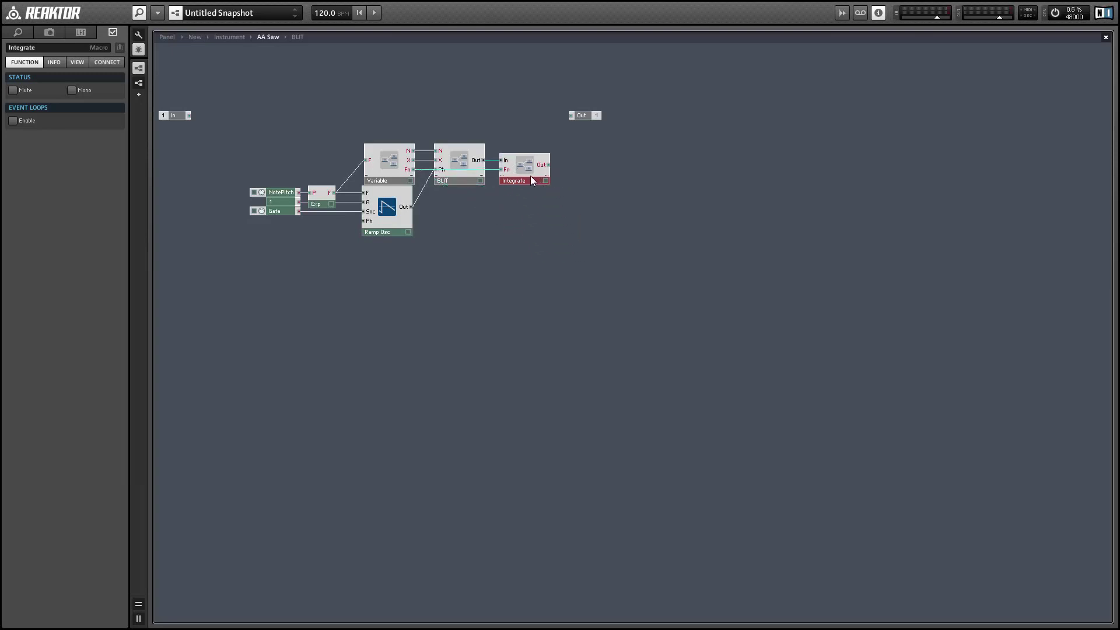
pyautogui.doubleClick(526, 171)
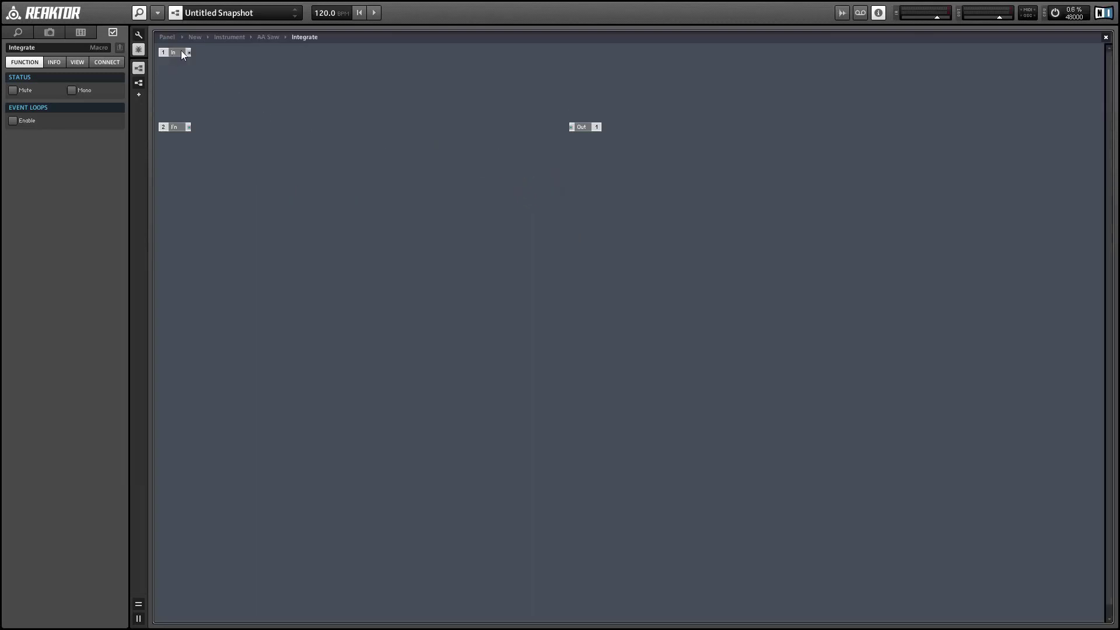
# - Add a Multiply module inside Integrate with the Fn port on its upper input and a constant on its lower input
pyautogui.moveTo(185, 53); pyautogui.dragTo(306, 144)
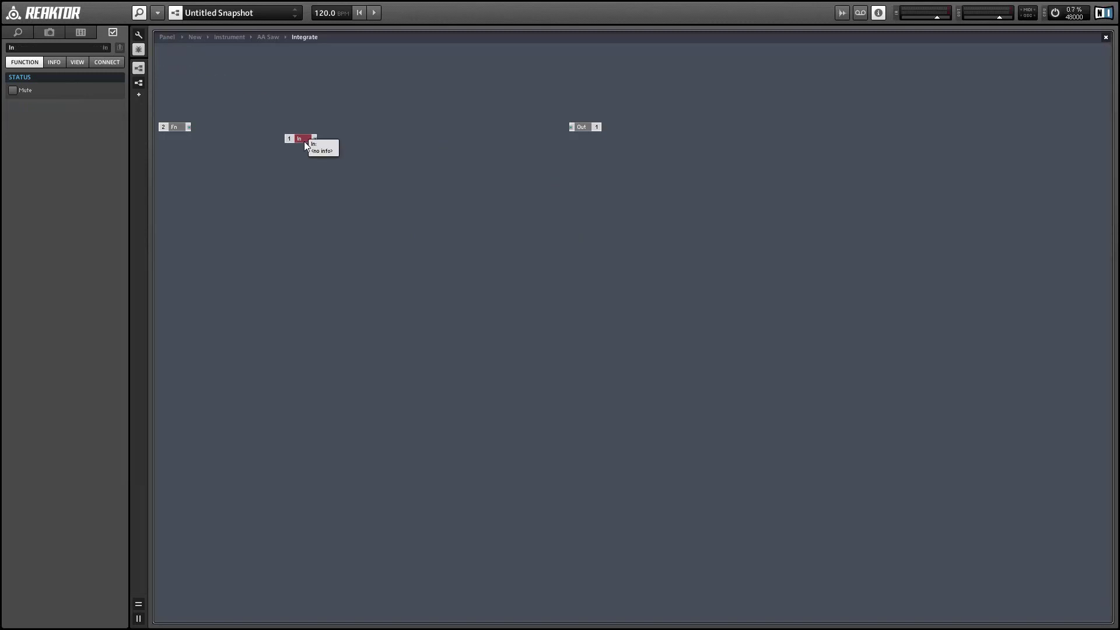
pyautogui.press('Return')
pyautogui.write('*')
pyautogui.press('Return')
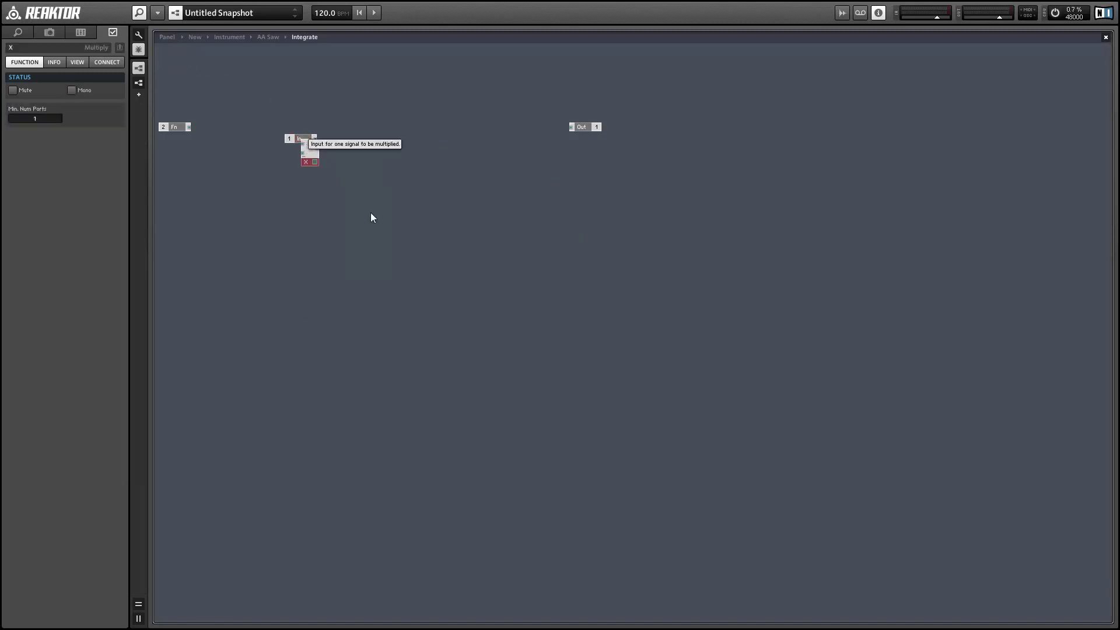
pyautogui.moveTo(178, 127); pyautogui.dragTo(324, 158)
pyautogui.rightClick(324, 169)
pyautogui.click(330, 187)
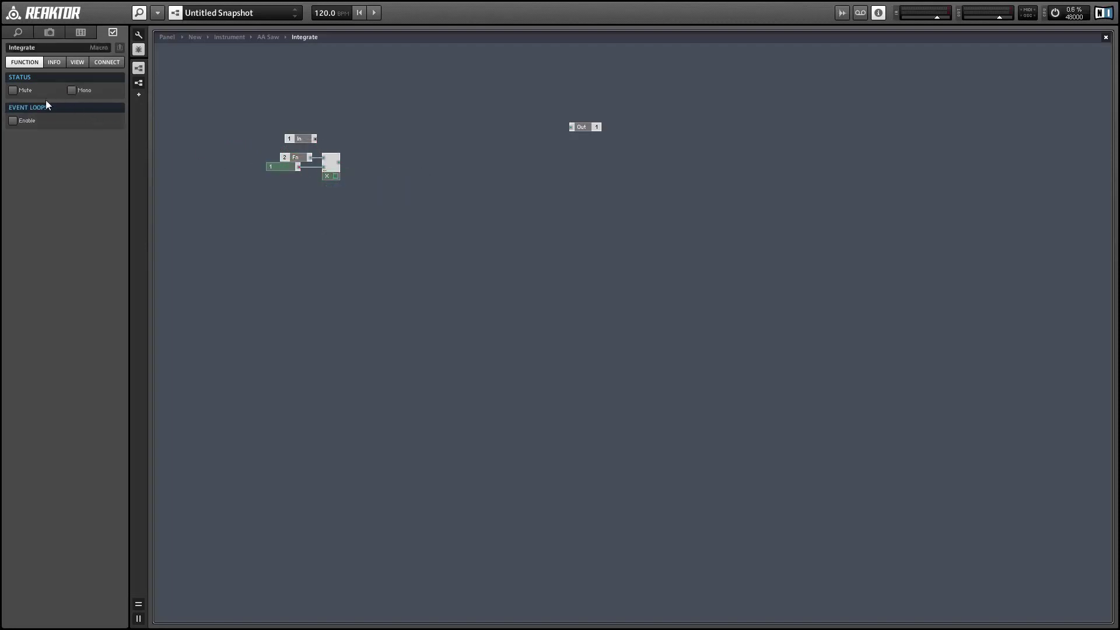
# - Set the multiplier's constant to 0.25 and align the Fn port directly above it
pyautogui.click(278, 167)
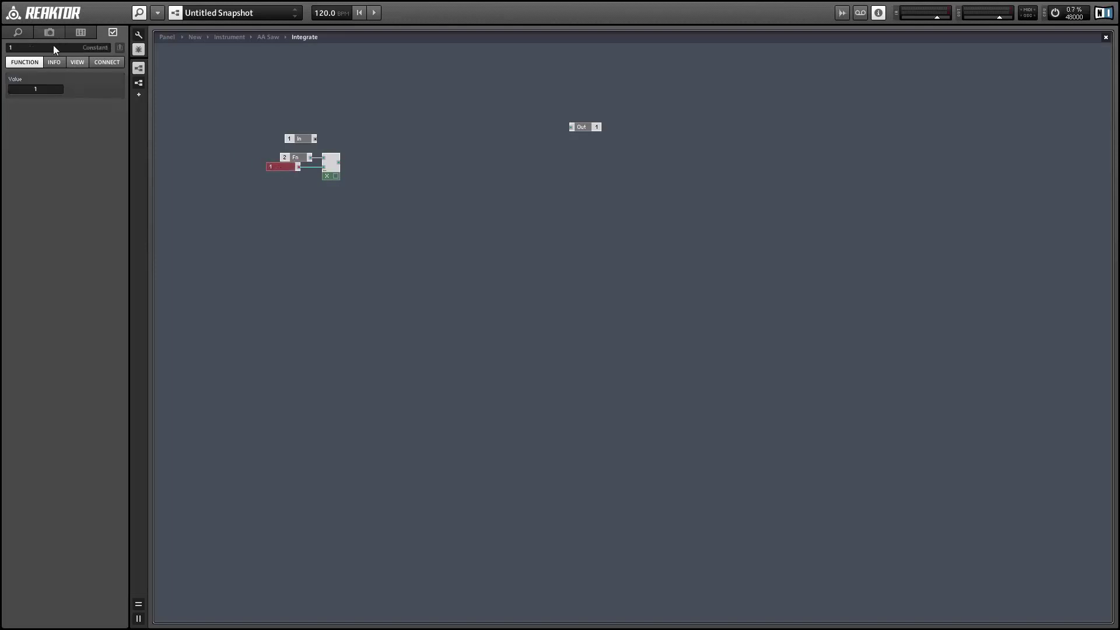
pyautogui.doubleClick(42, 89)
pyautogui.press('Return')
pyautogui.moveTo(293, 160); pyautogui.dragTo(283, 158)
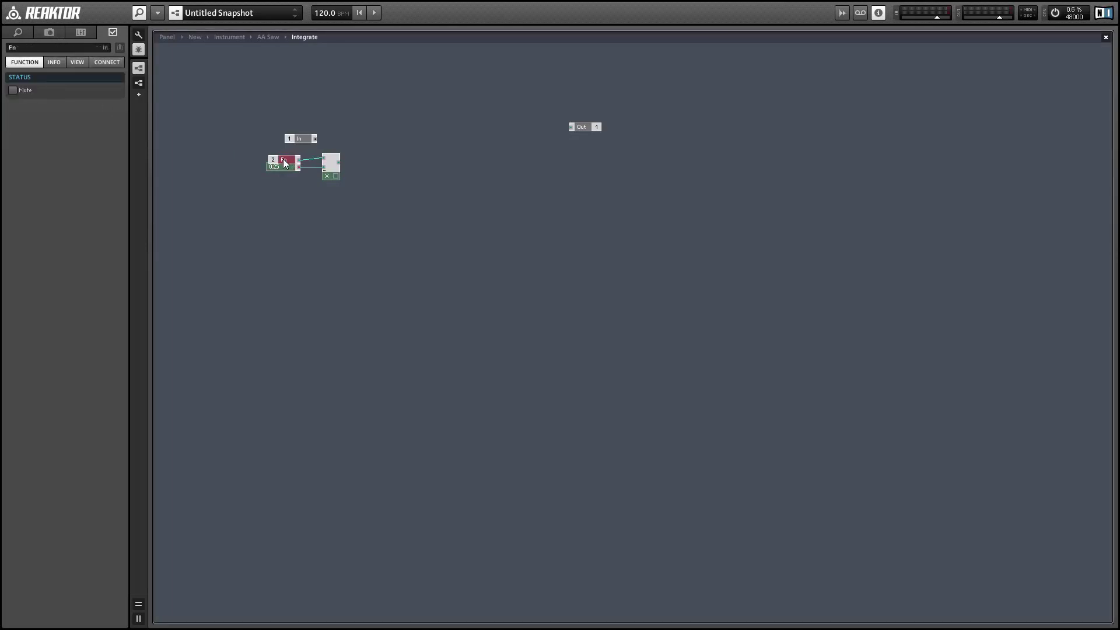
pyautogui.click(405, 155)
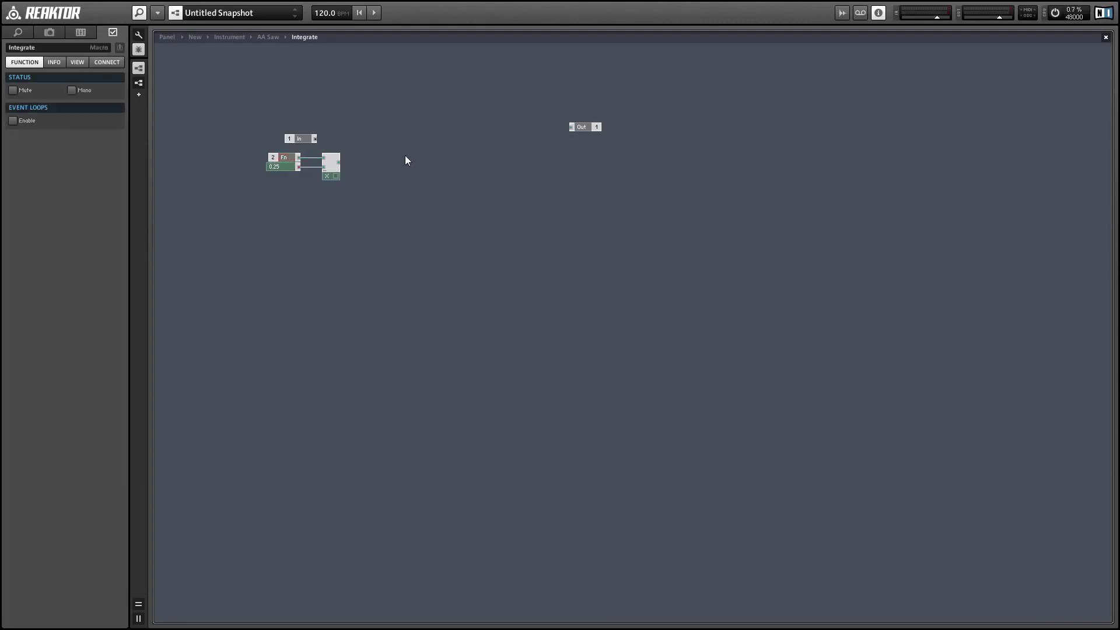
# - Add a second Multiply module with the first multiplier's output on its lower input
pyautogui.press('Return')
pyautogui.write('*')
pyautogui.press('Return')
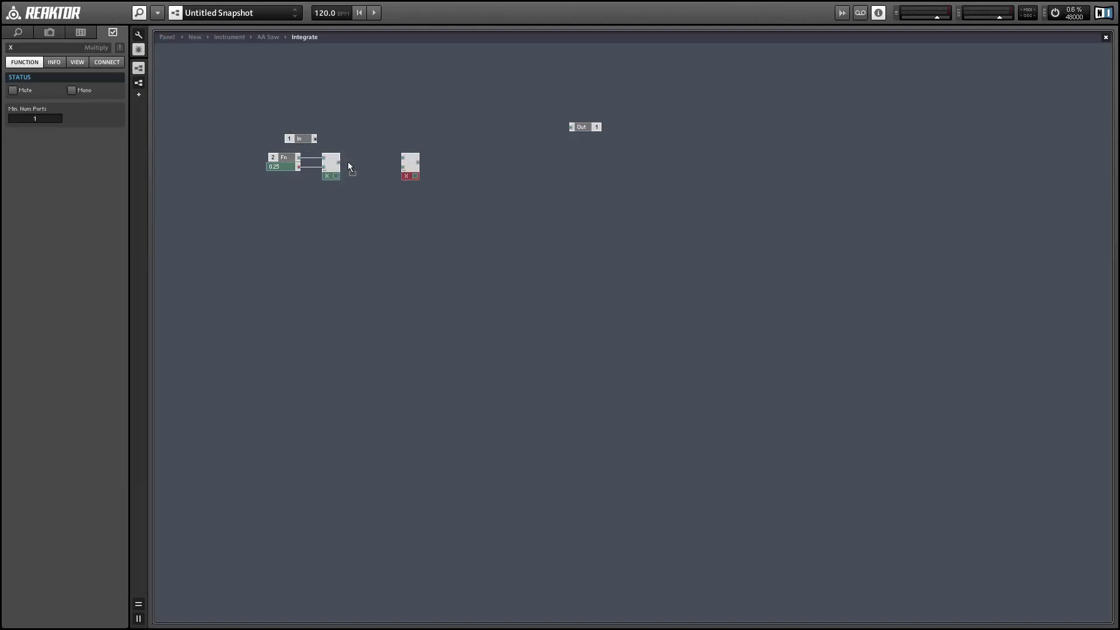
pyautogui.moveTo(366, 165); pyautogui.dragTo(401, 168)
# - Add a Subtract module with In on its upper input and its output wired to the second multiplier's upper input
pyautogui.click(320, 116)
pyautogui.rightClick(320, 117)
pyautogui.write('sub')
pyautogui.press('Return')
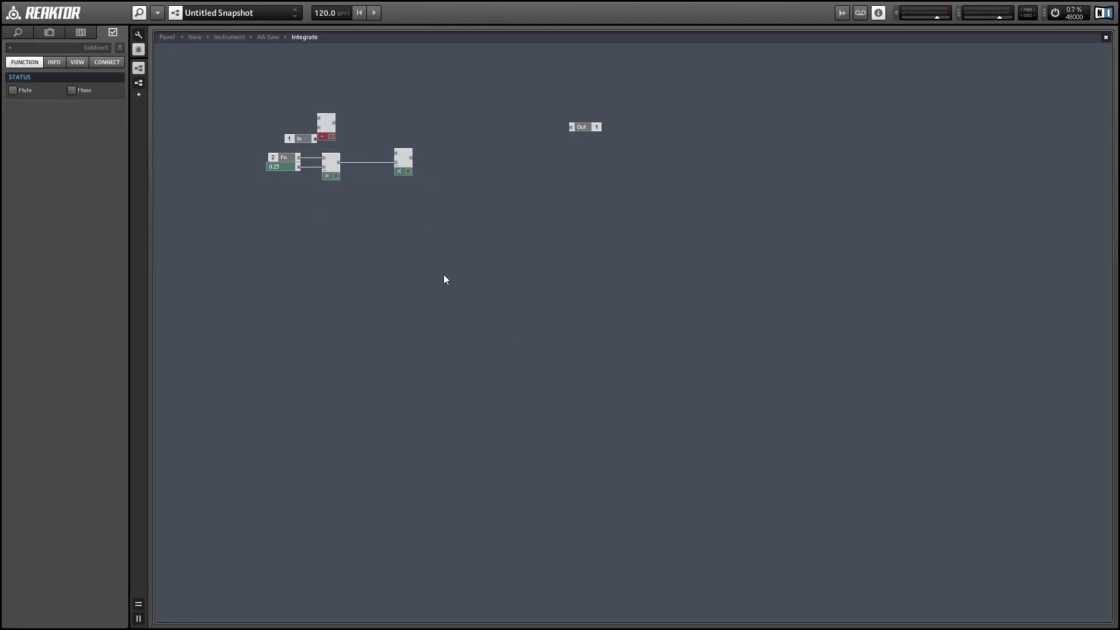
pyautogui.moveTo(308, 136); pyautogui.dragTo(391, 153)
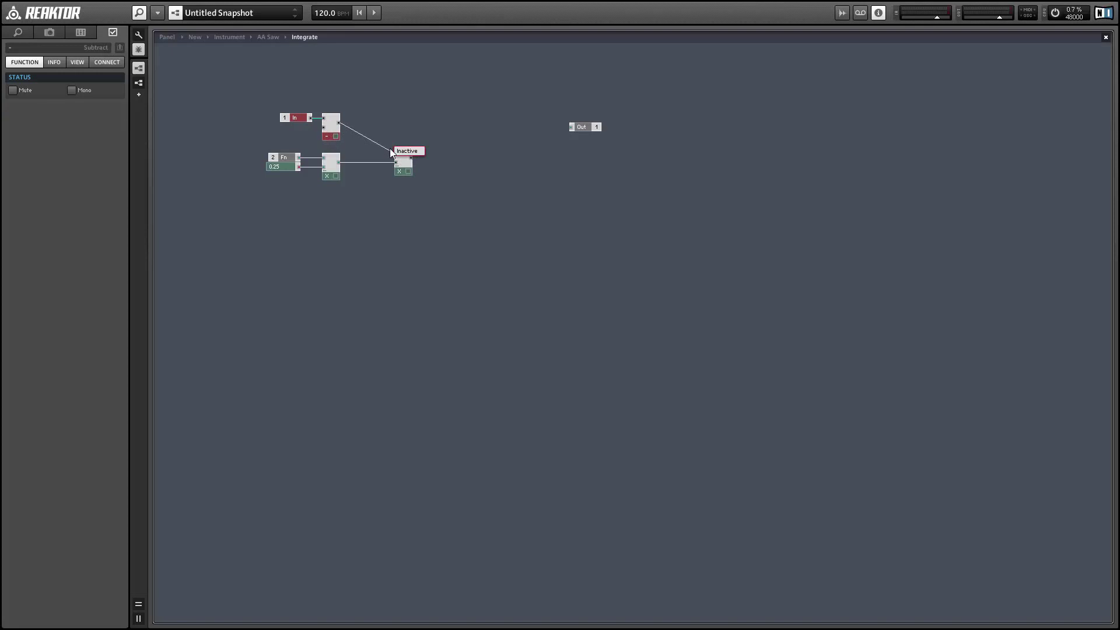
# - Add an Add module inside Integrate with the second multiplier's output wired to its upper input
pyautogui.press('Return')
pyautogui.write('+')
pyautogui.press('Return')
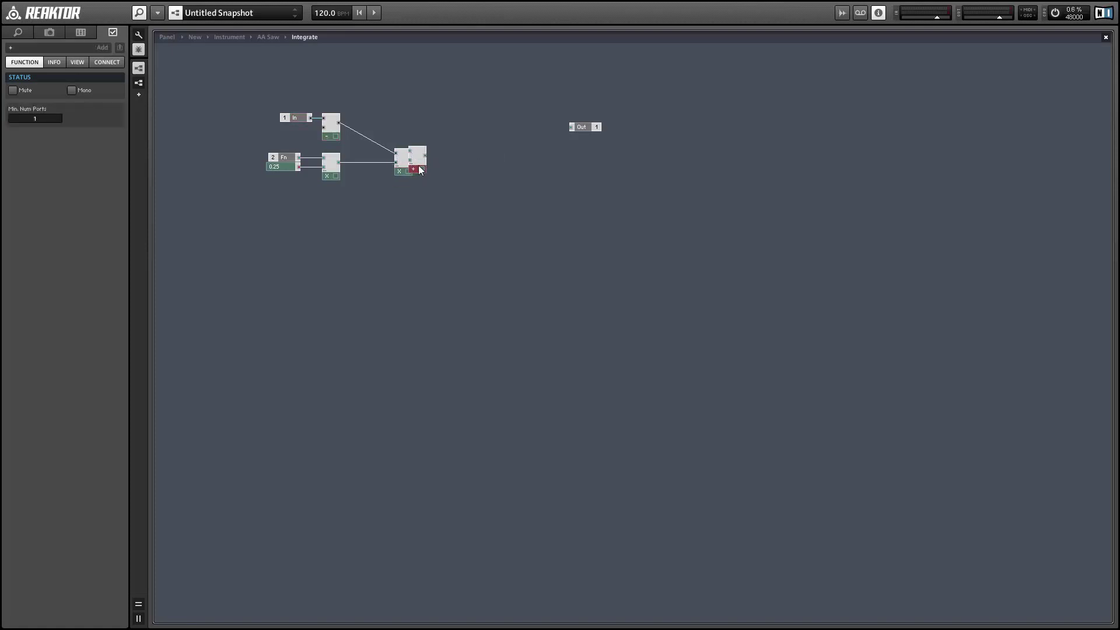
pyautogui.moveTo(412, 159); pyautogui.dragTo(429, 158)
pyautogui.click(461, 159)
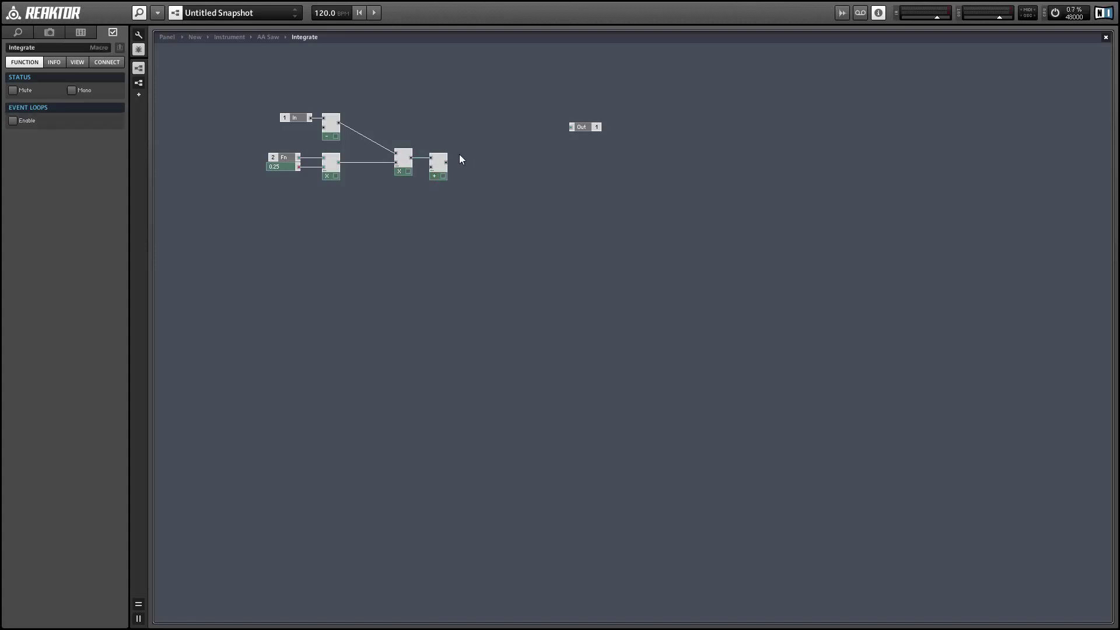
# - Add a Unit Delay module and wire the Add module's output to its input
pyautogui.press('Return')
pyautogui.write('u')
pyautogui.click(475, 134)
pyautogui.rightClick(475, 134)
pyautogui.moveTo(548, 141)
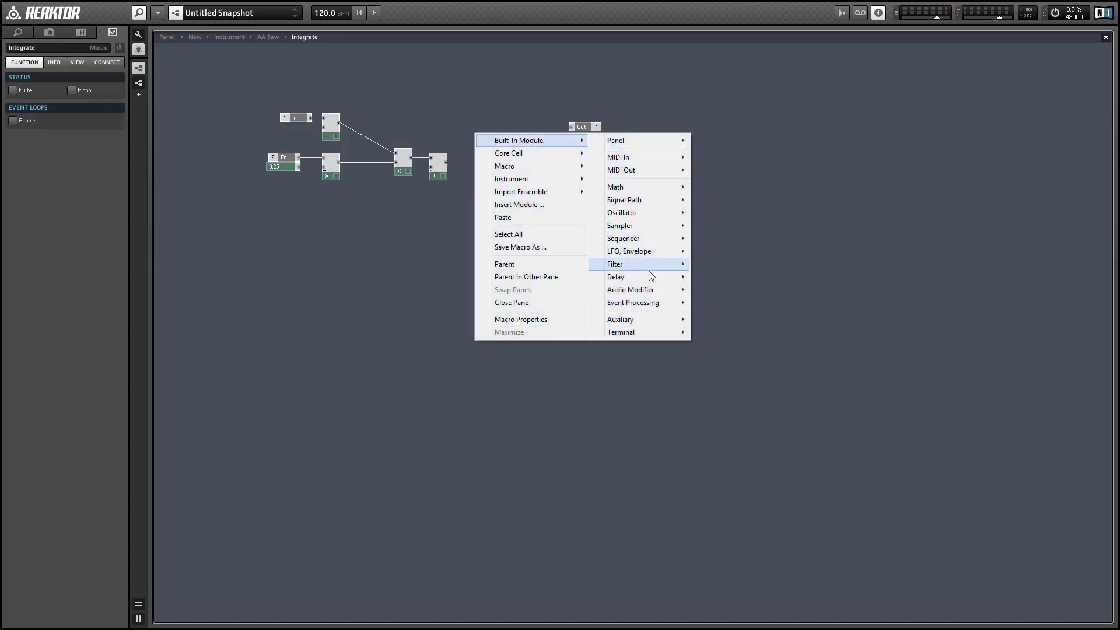
pyautogui.moveTo(661, 276)
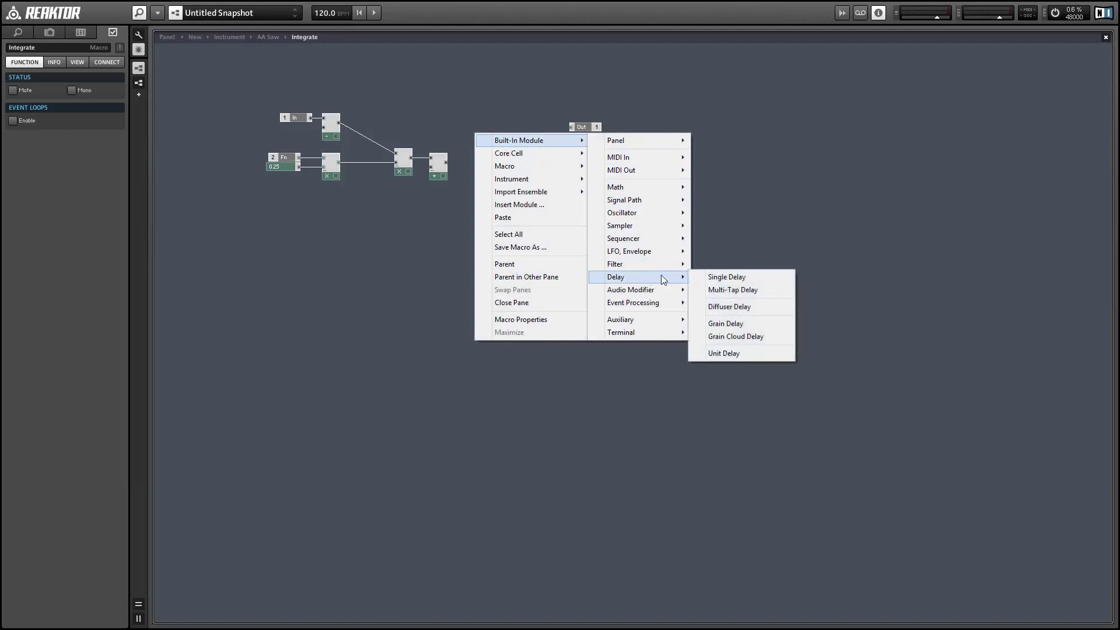
pyautogui.click(730, 355)
pyautogui.moveTo(446, 163); pyautogui.dragTo(477, 154)
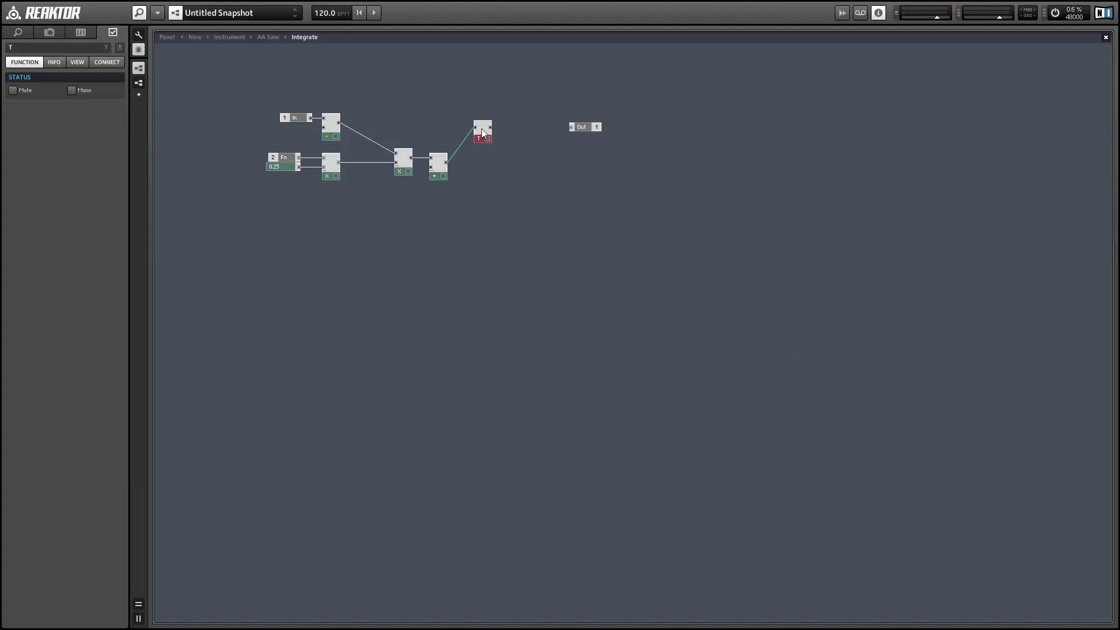
# - Wire the Unit Delay output to the lower inputs of Subtract and Add and to Out, and return to AA Saw
pyautogui.moveTo(375, 76); pyautogui.dragTo(340, 123)
pyautogui.moveTo(488, 127); pyautogui.dragTo(431, 167)
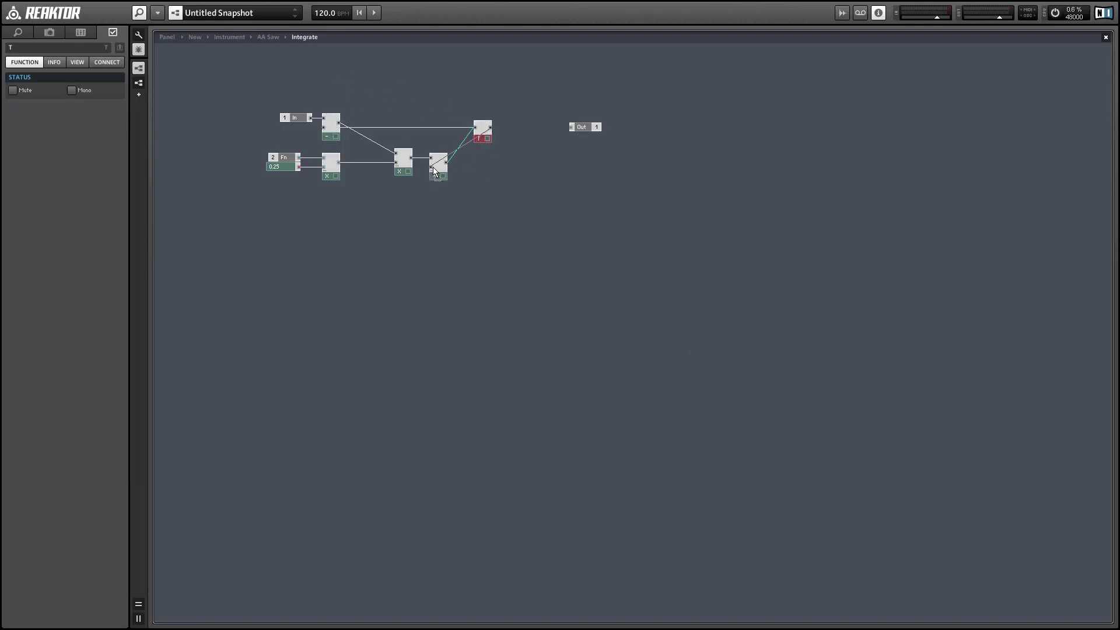
pyautogui.click(478, 146)
pyautogui.moveTo(519, 138); pyautogui.dragTo(579, 128)
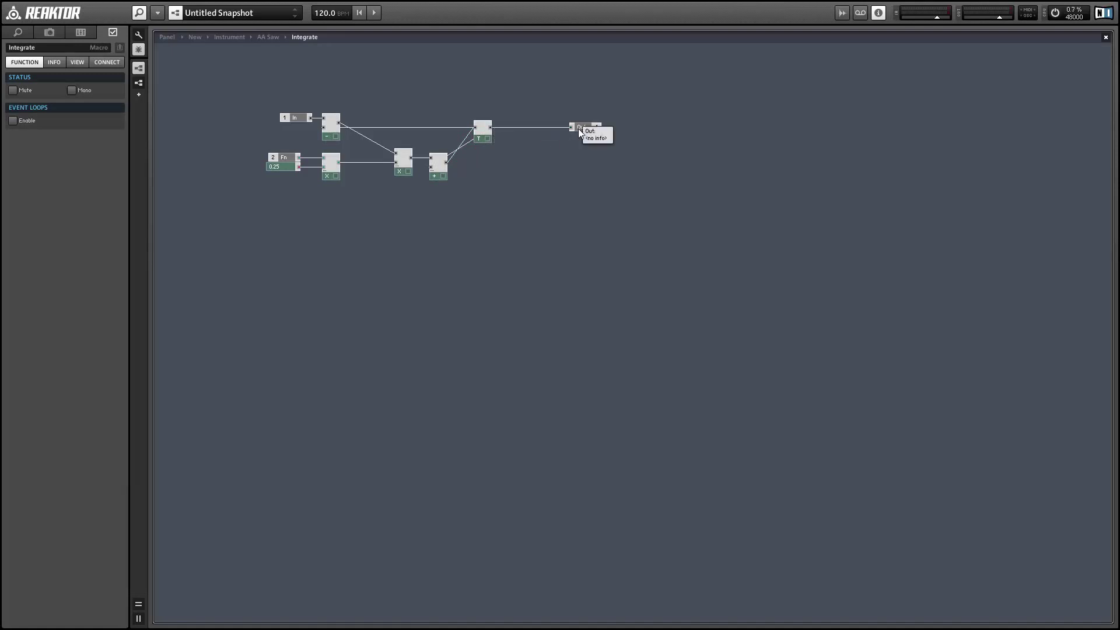
pyautogui.doubleClick(533, 180)
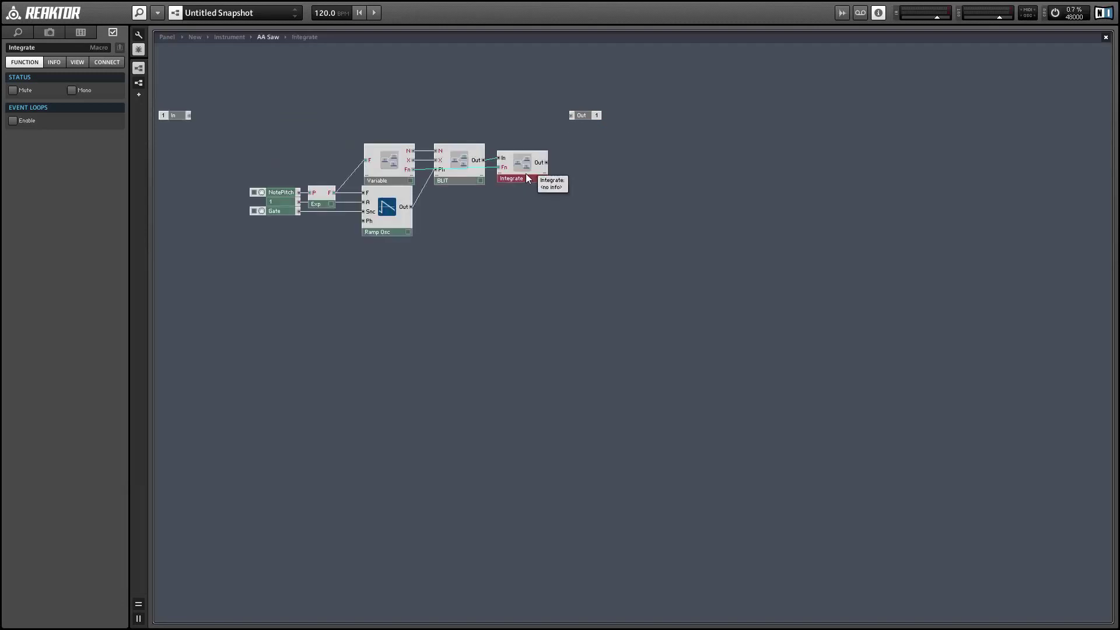
# - Add the Scope macro beside Integrate with the note pitch wired to P and Integrate's output wired to In
pyautogui.moveTo(525, 174); pyautogui.dragTo(527, 177)
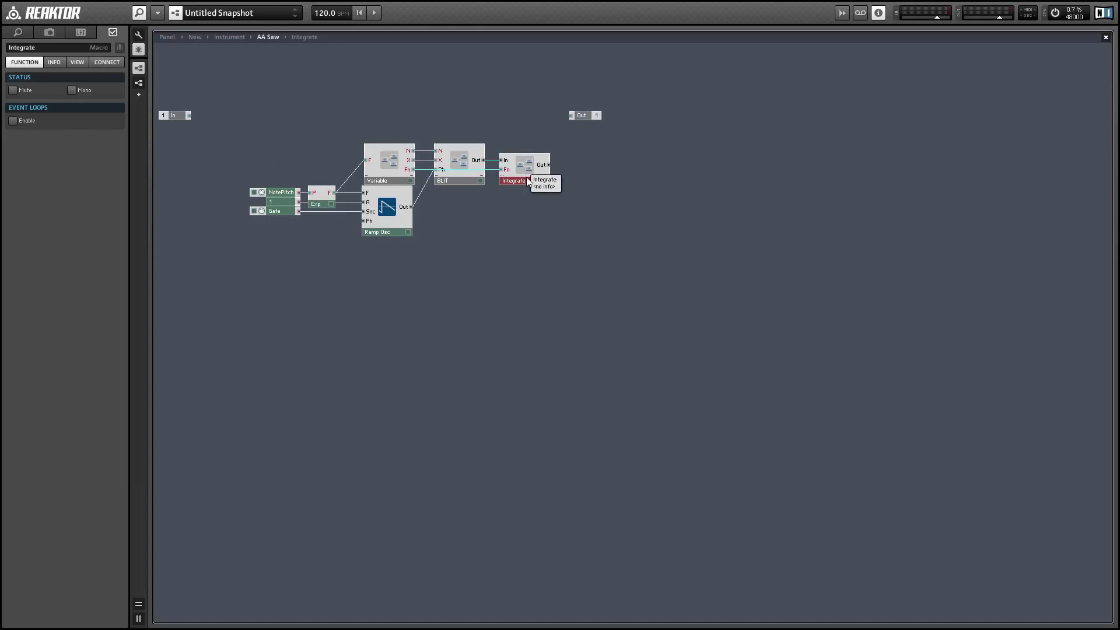
pyautogui.doubleClick(527, 177)
pyautogui.write('scop')
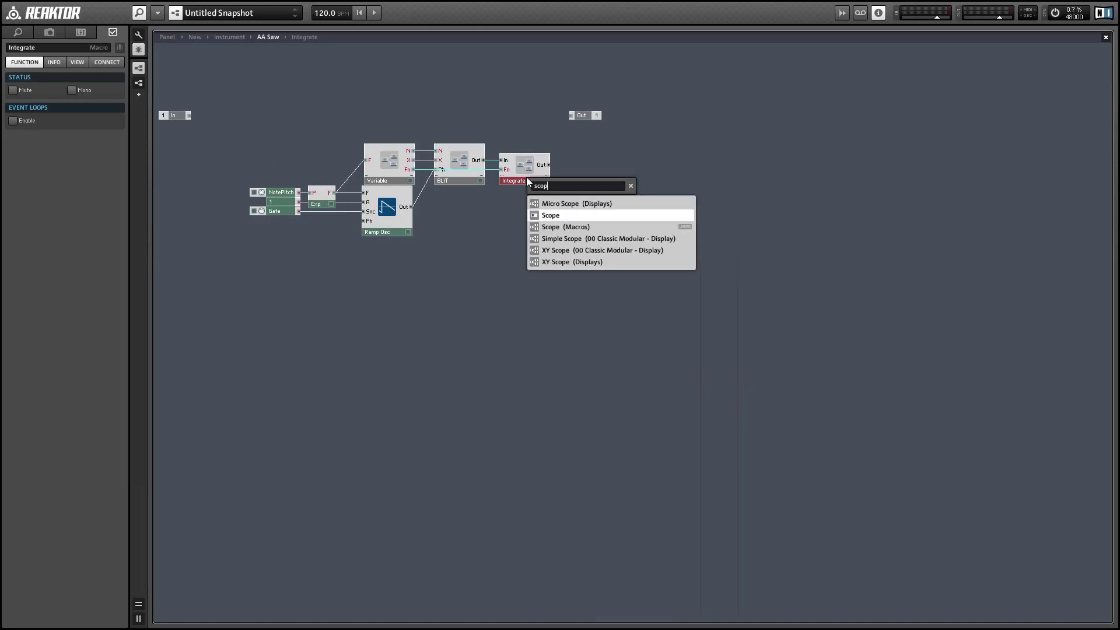
pyautogui.press('Down')
pyautogui.press('Return')
pyautogui.moveTo(548, 195); pyautogui.dragTo(334, 192)
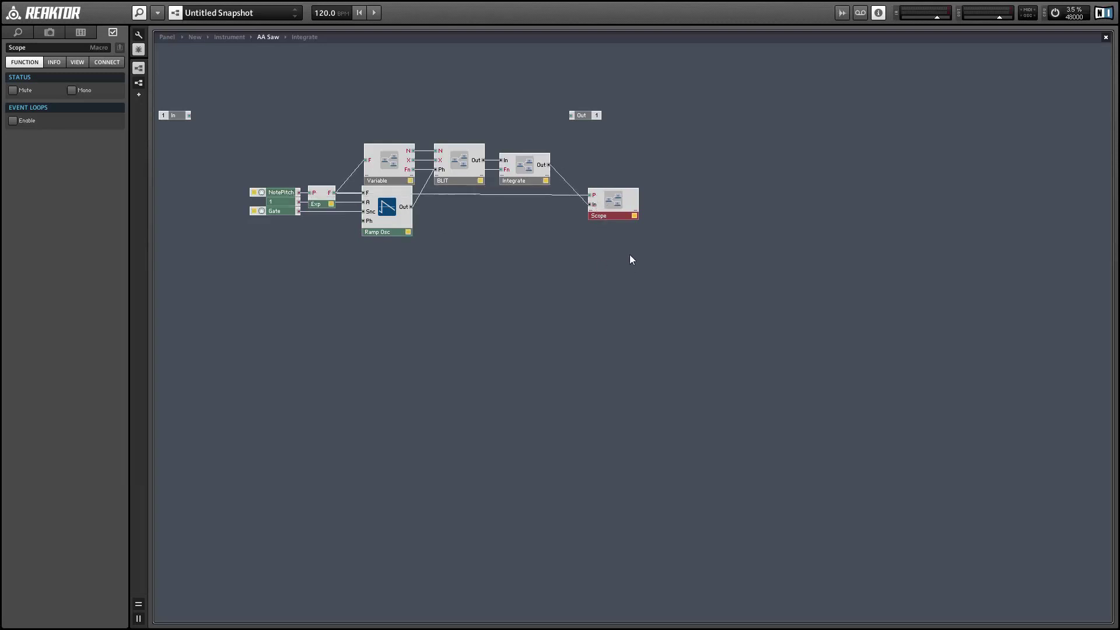
pyautogui.moveTo(623, 208); pyautogui.dragTo(653, 206)
# - Move the Scope display clear of the other control on the instrument panel and inspect the Scope macro's structure
pyautogui.click(168, 37)
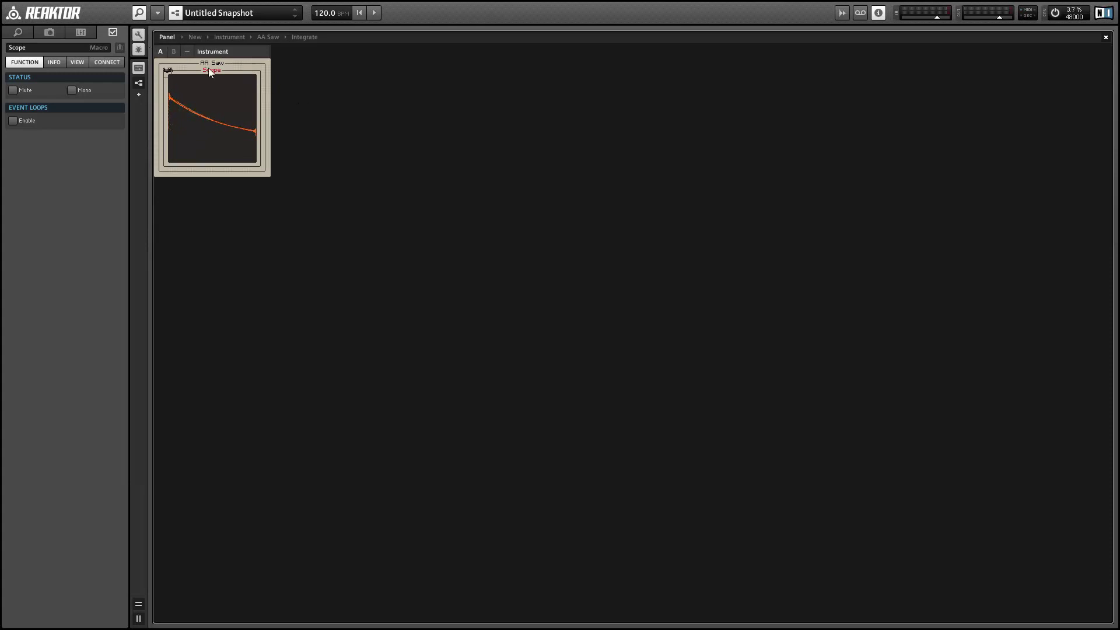
pyautogui.moveTo(214, 70); pyautogui.dragTo(242, 74)
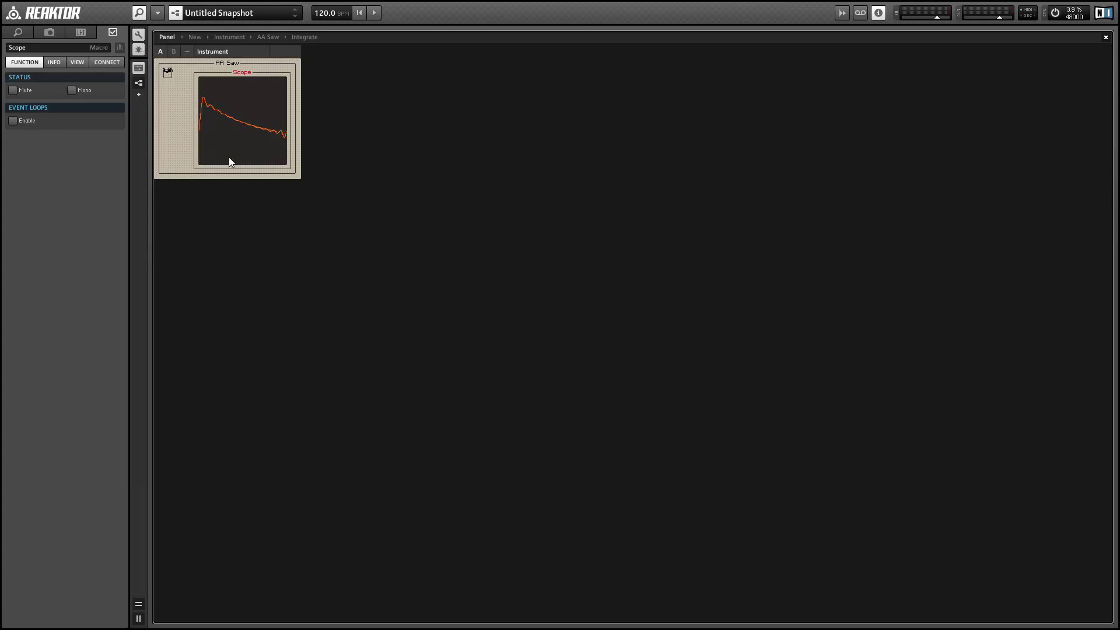
pyautogui.doubleClick(195, 151)
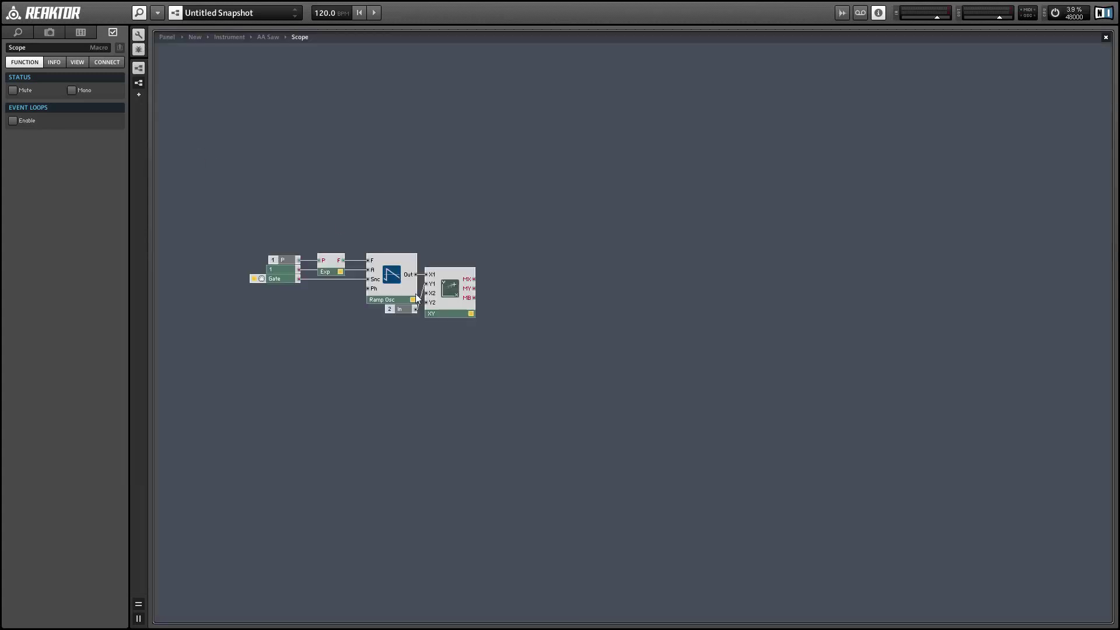
pyautogui.doubleClick(476, 355)
# - Add an AR Envelope below Integrate in AA Saw with Gate wired to its G input
pyautogui.click(550, 234)
pyautogui.doubleClick(551, 233)
pyautogui.write('ar')
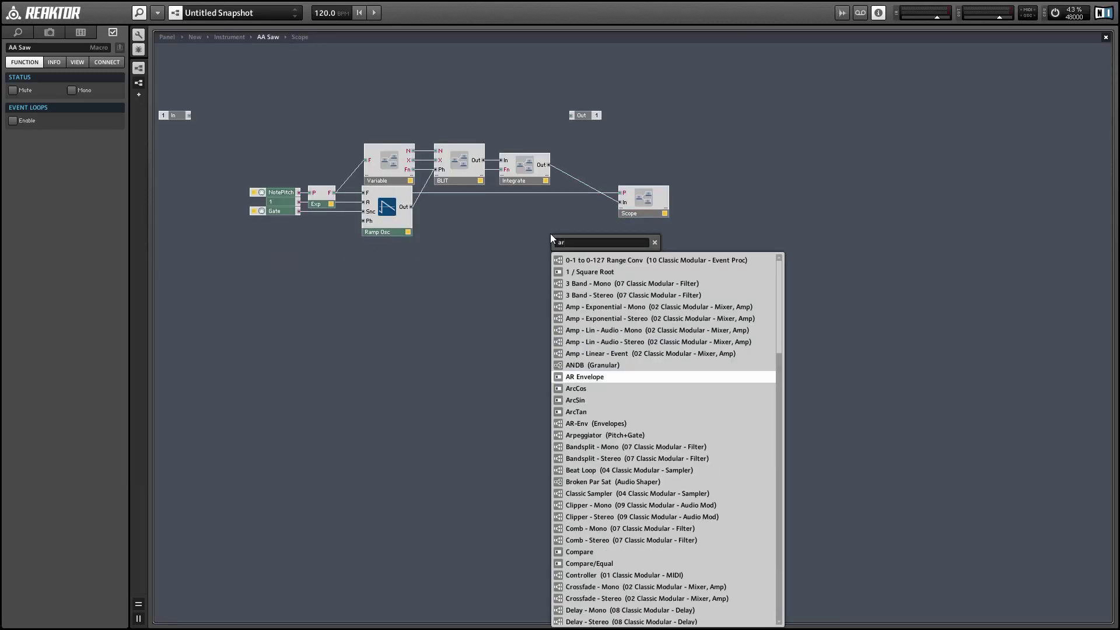
pyautogui.press('Return')
pyautogui.moveTo(298, 211); pyautogui.dragTo(548, 235)
pyautogui.moveTo(549, 234); pyautogui.dragTo(551, 236)
pyautogui.moveTo(550, 238); pyautogui.dragTo(300, 211)
pyautogui.moveTo(582, 268); pyautogui.dragTo(531, 239)
# - Add a Multiply module fed by the AR Envelope's output
pyautogui.click(561, 246)
pyautogui.press('Return')
pyautogui.write('x')
pyautogui.press('Return')
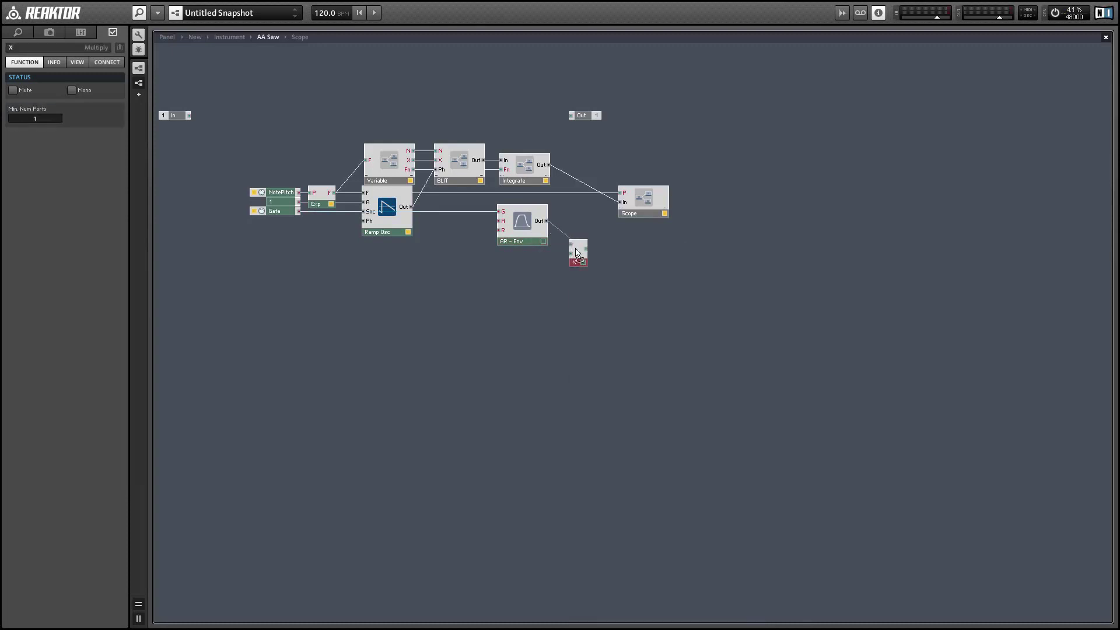
# - Wire Integrate's output to the multiplier's upper input, and the multiplier's output to both Scope's In and the Out port
pyautogui.moveTo(547, 220); pyautogui.dragTo(581, 269)
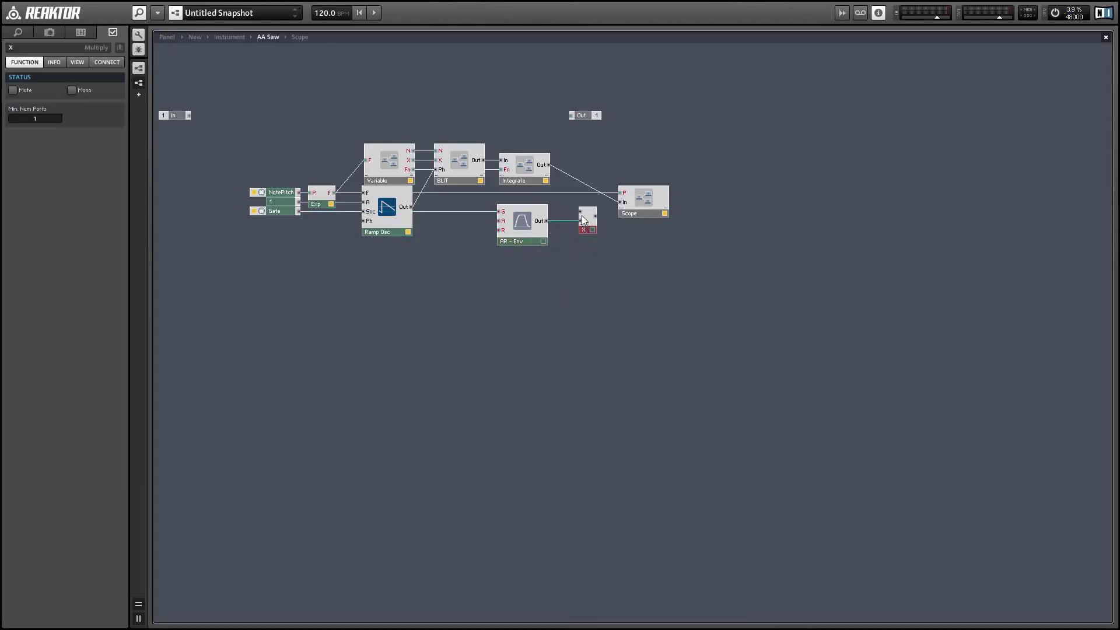
pyautogui.moveTo(548, 165); pyautogui.dragTo(597, 116)
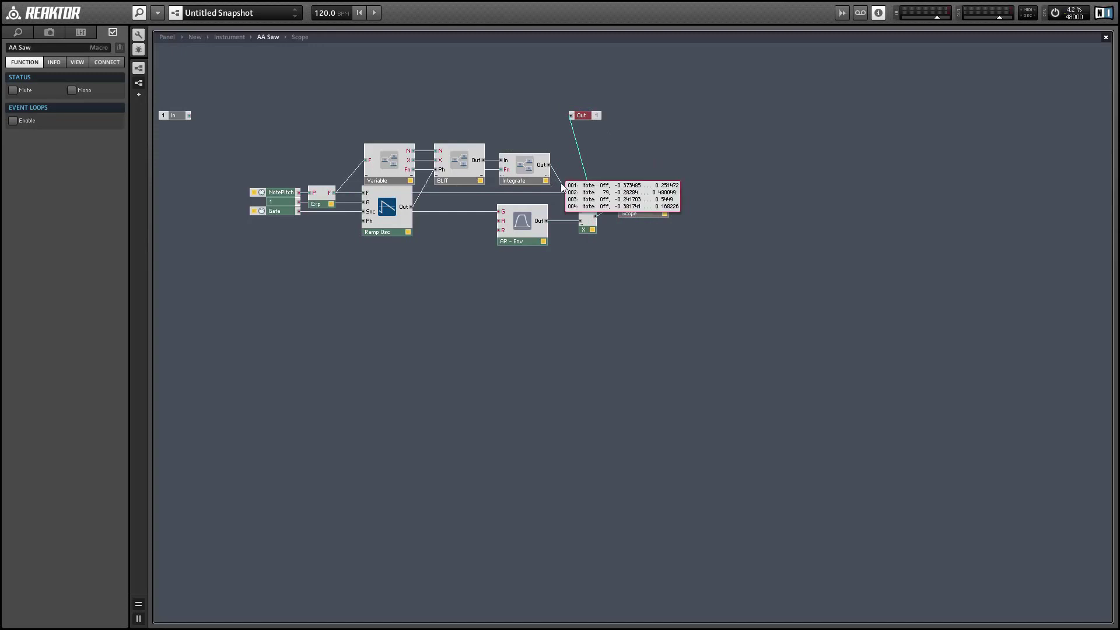
pyautogui.moveTo(586, 120); pyautogui.dragTo(719, 219)
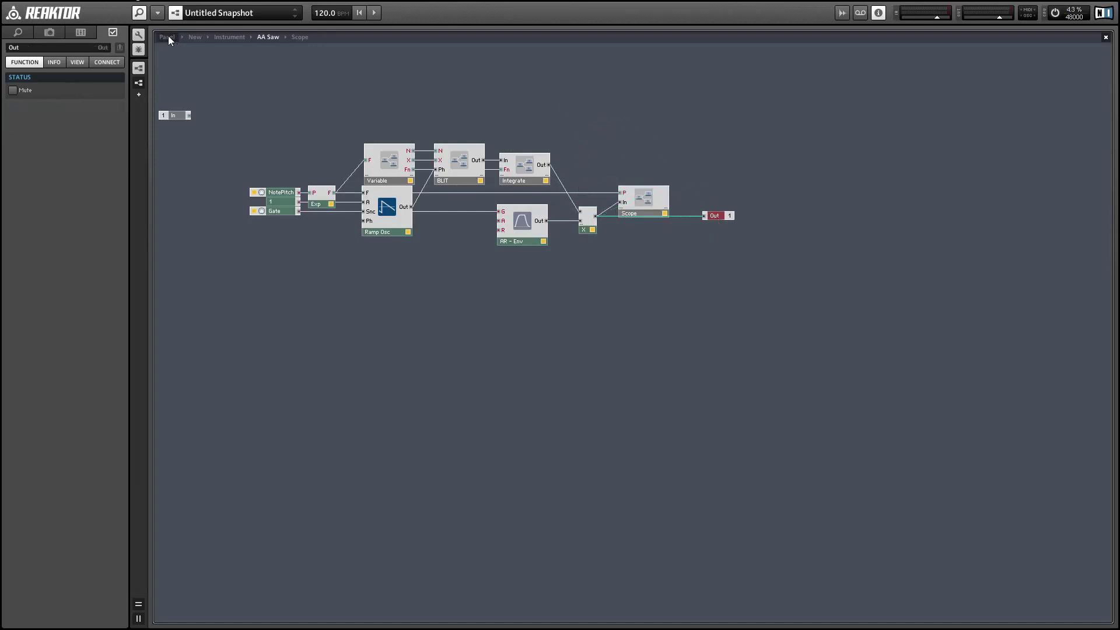
# - In the Instrument structure, move the AA Saw macro beside the output modules and wire its output to the L channel's module
pyautogui.doubleClick(384, 92)
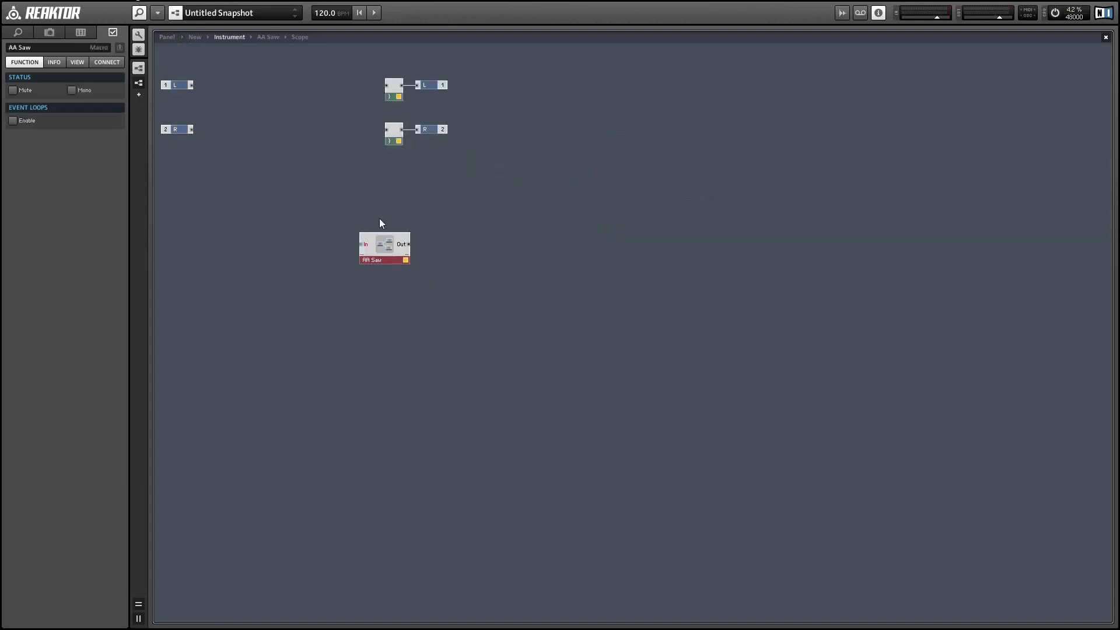
pyautogui.moveTo(402, 257); pyautogui.dragTo(385, 89)
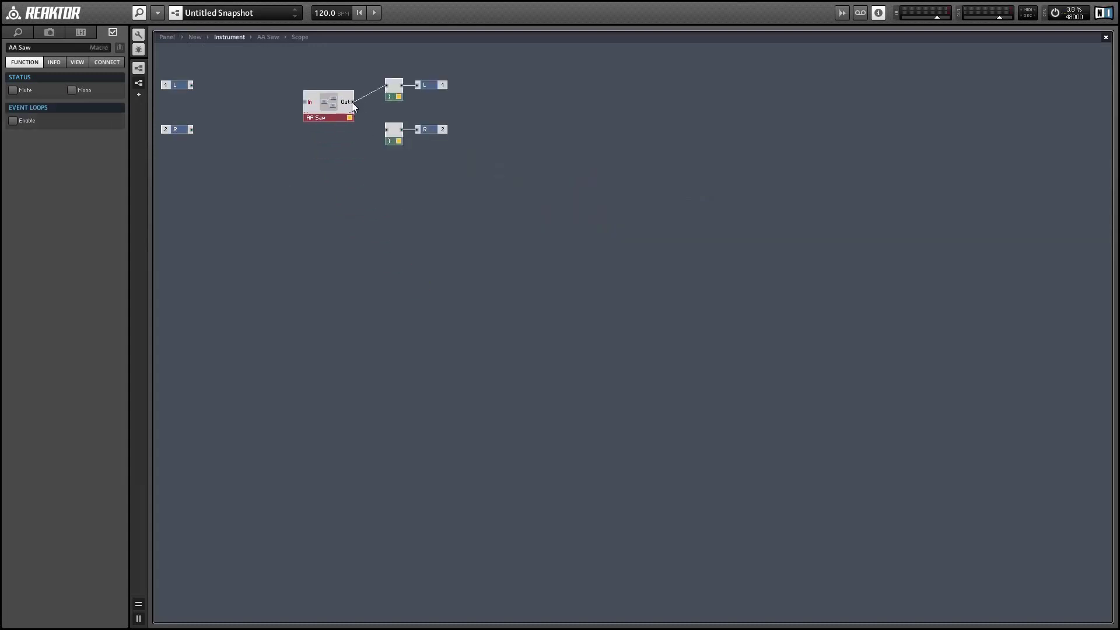